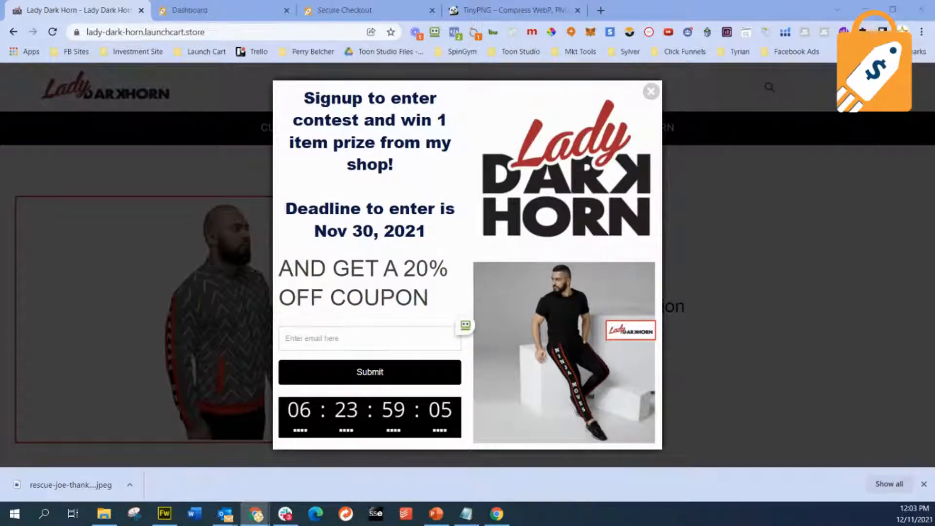
- Close the downloads bar and dismiss the contest signup popup on the Lady Dark Horn store
click(421, 345)
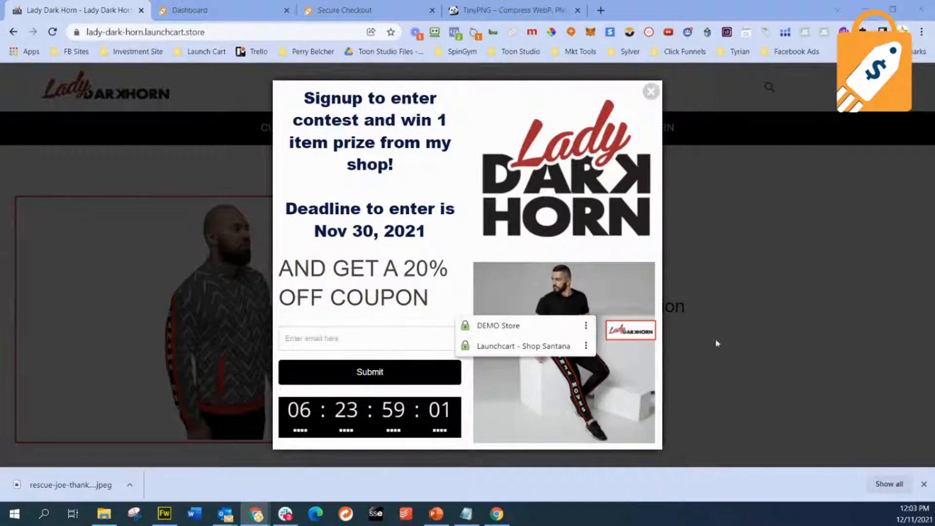
drag(466, 327, 845, 437)
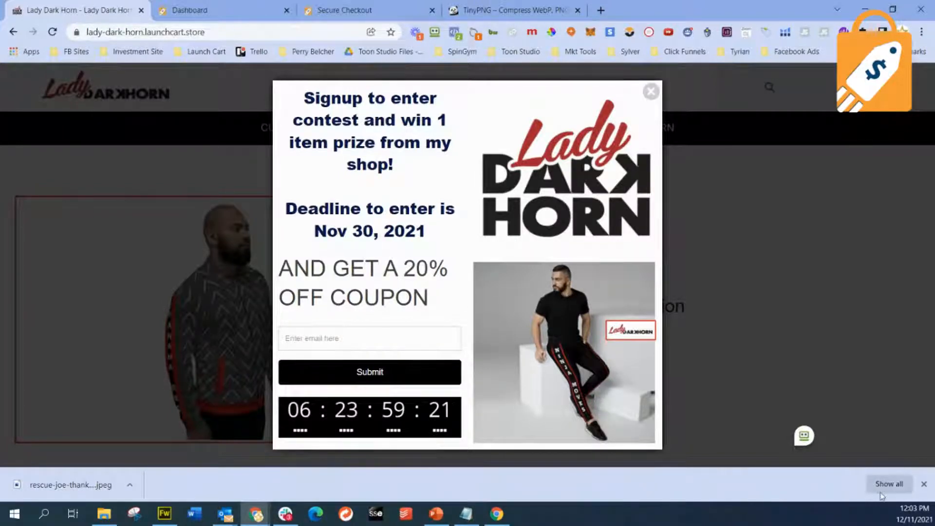
click(924, 484)
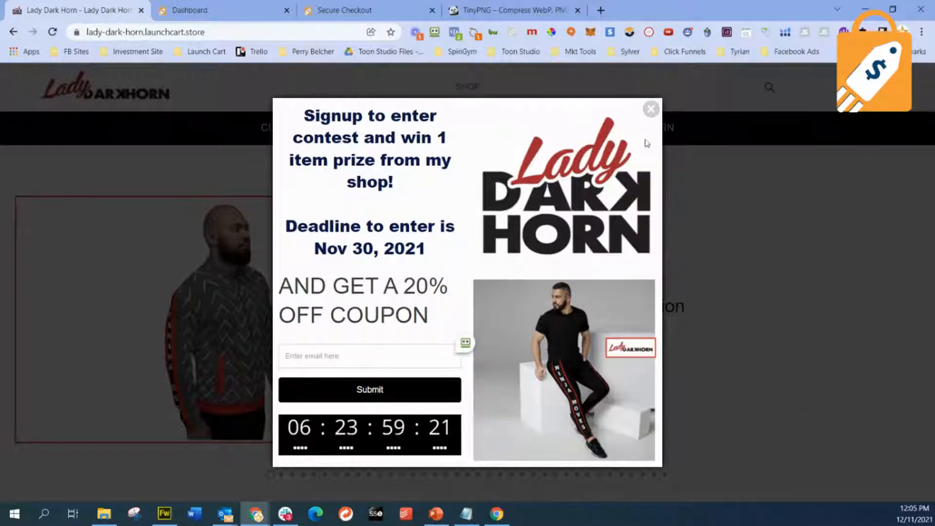
click(651, 109)
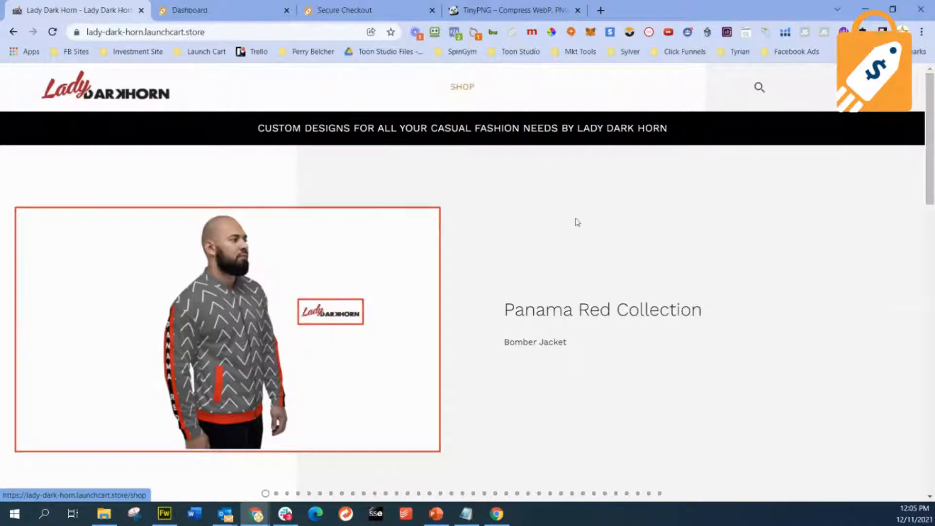
- Examine the product slides in the Lady Dark Horn home page carousel
scroll(575, 248, down, 5)
scroll(575, 252, up, 3)
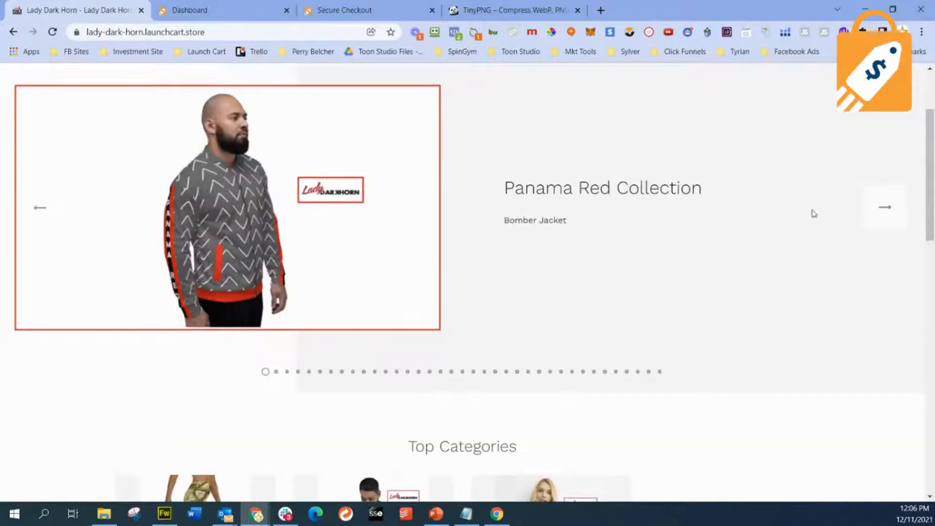
click(885, 208)
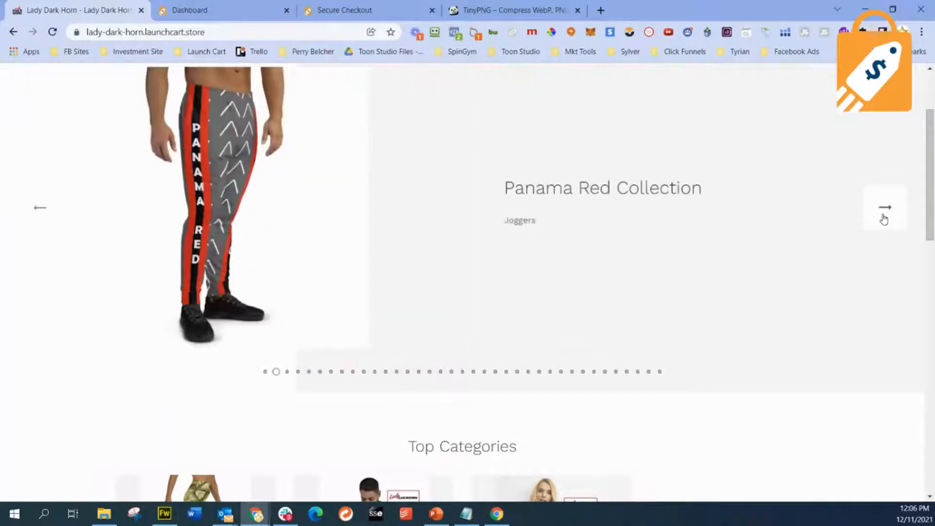
scroll(885, 219, up, 3)
scroll(884, 275, down, 1)
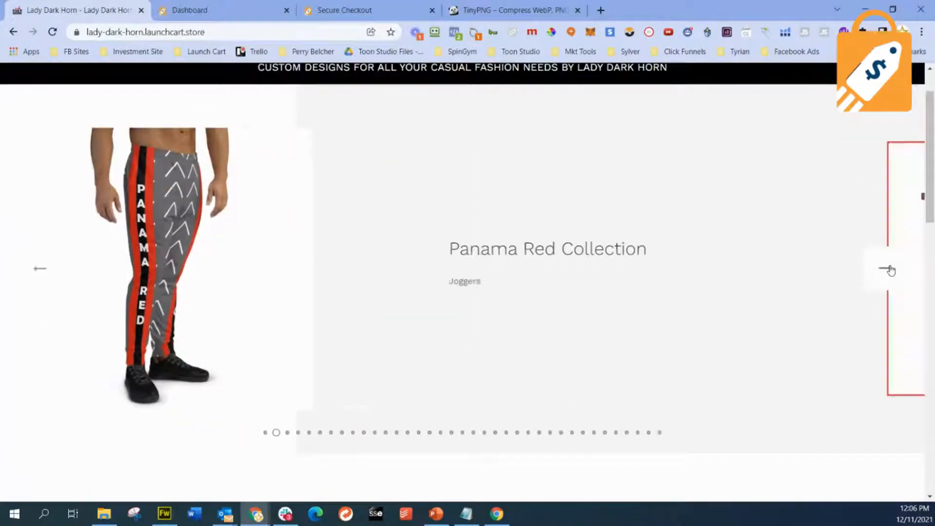
click(890, 270)
click(890, 274)
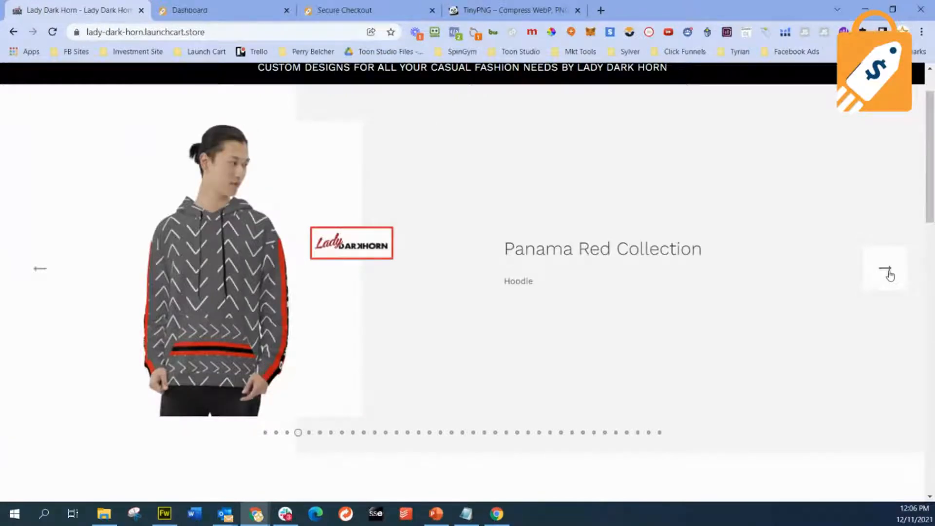
click(890, 274)
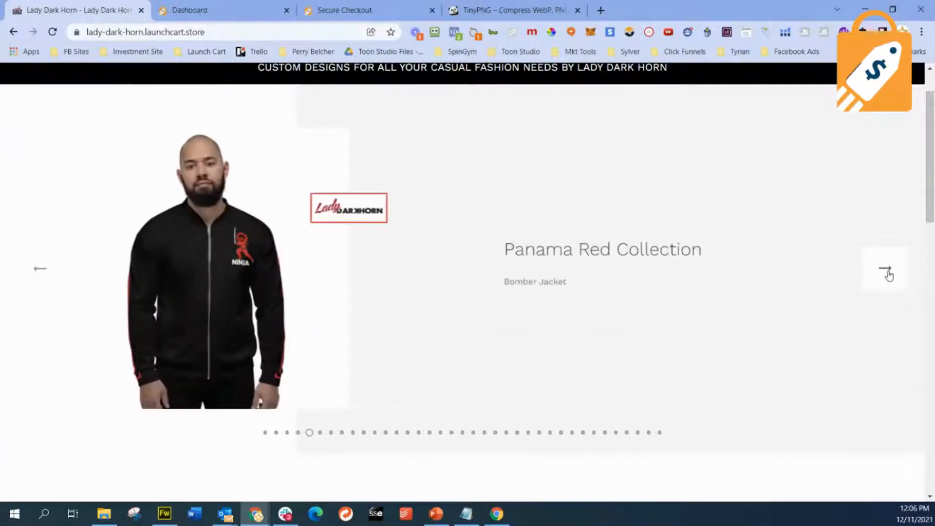
click(889, 274)
- Review the Top Categories and Featured Products sections of the Lady Dark Horn home page
scroll(819, 289, down, 7)
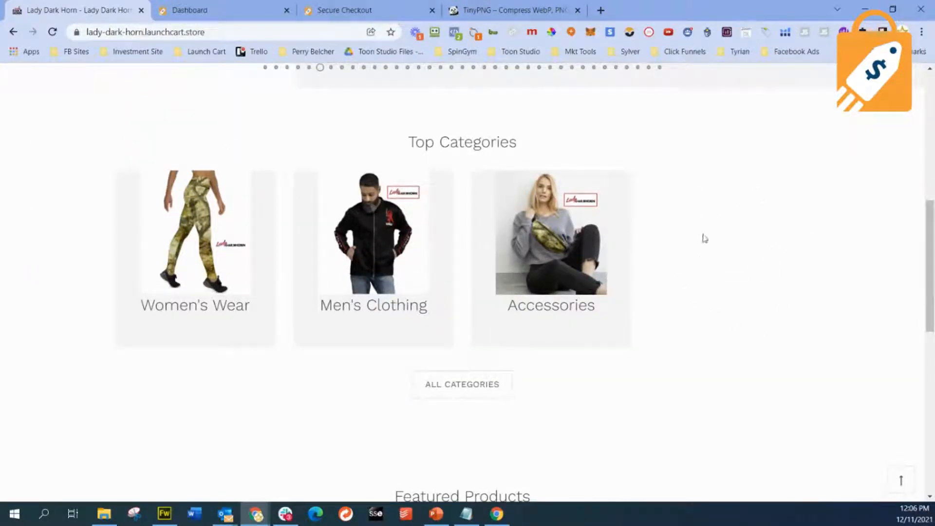
scroll(692, 307, down, 6)
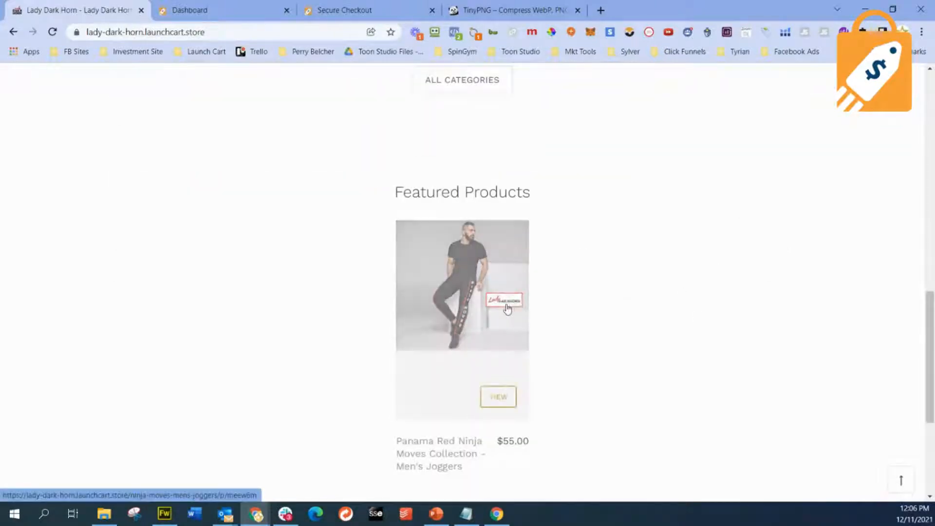
scroll(507, 310, down, 4)
scroll(507, 313, up, 12)
scroll(556, 309, up, 4)
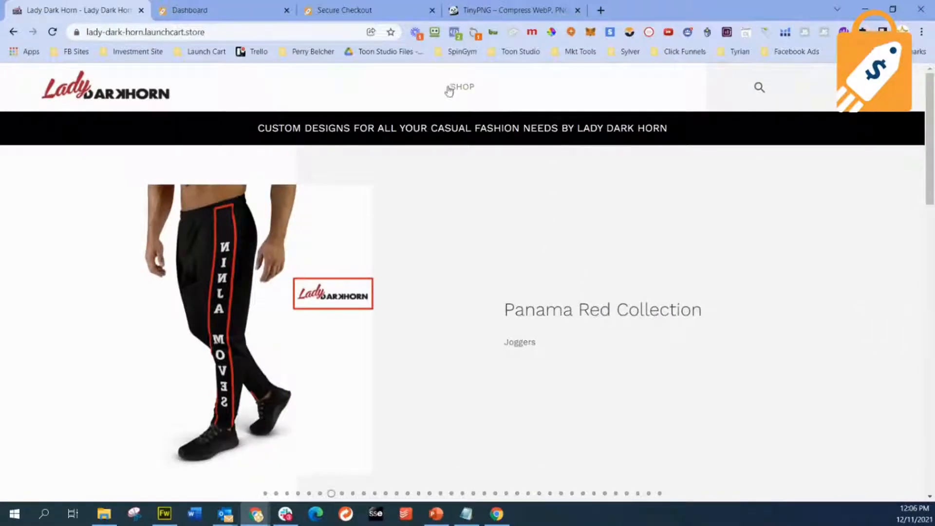
- Switch to the Rescue Joe store and go from its checkout back to the home page
click(221, 7)
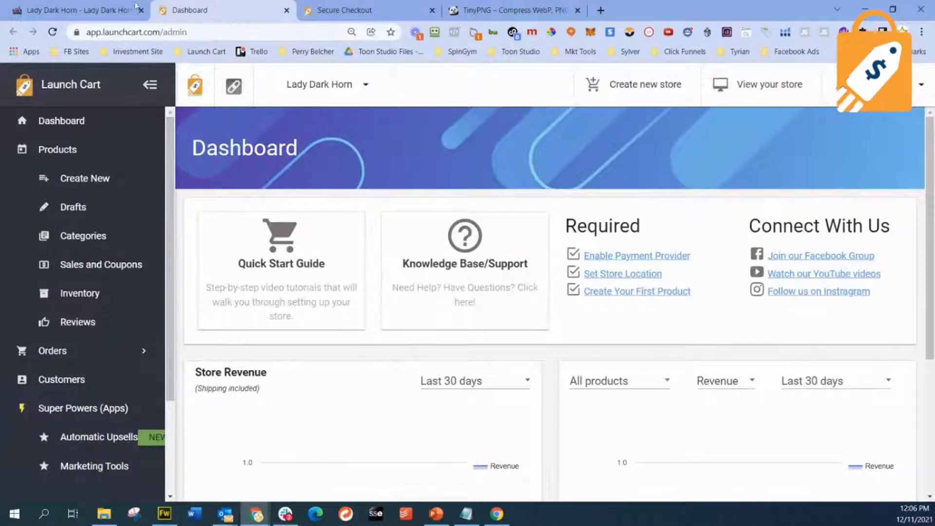
click(90, 8)
click(356, 10)
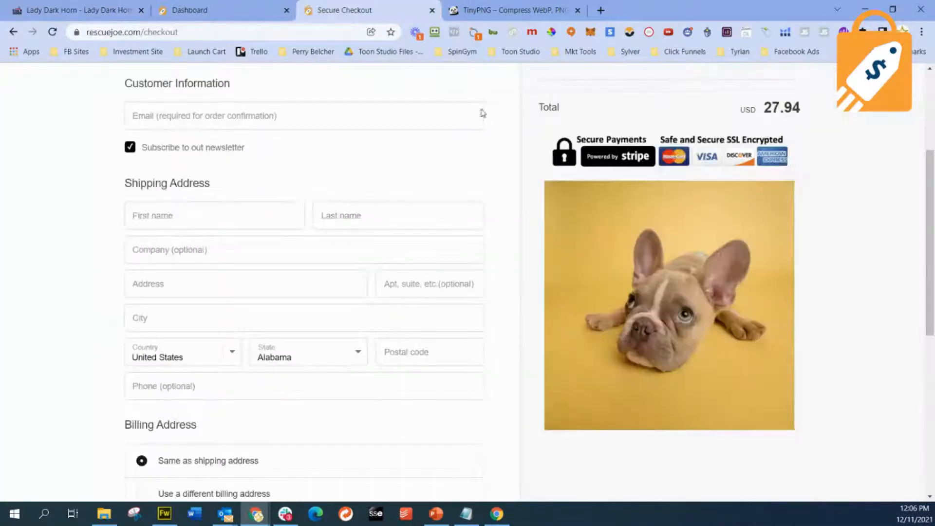
click(13, 32)
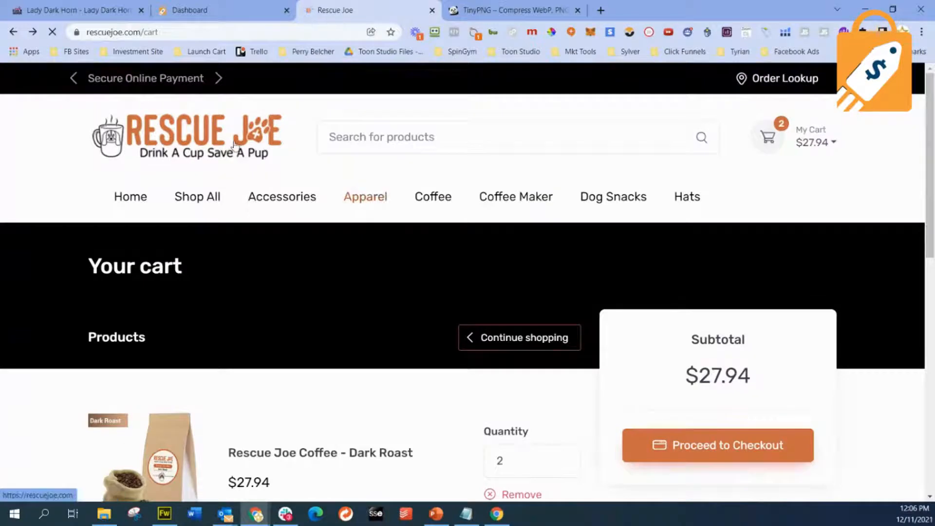
click(228, 138)
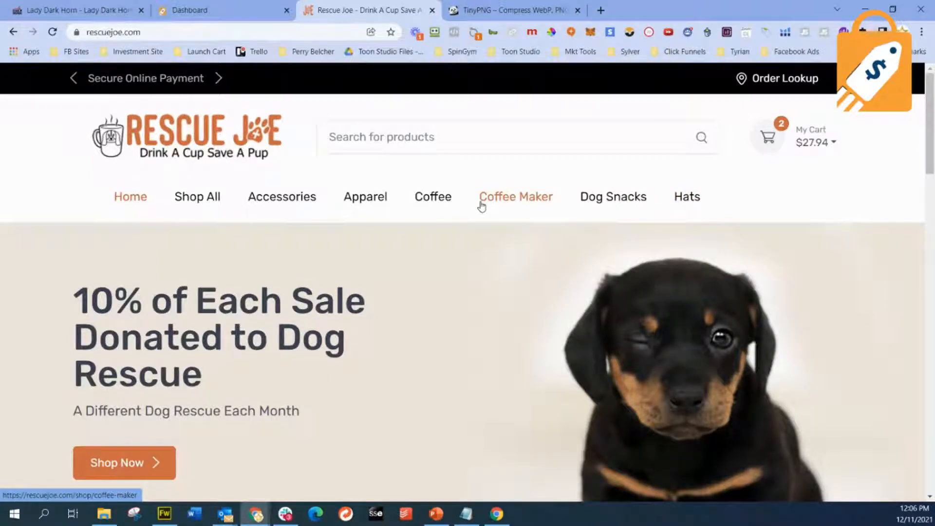
- Compare the Lady Dark Horn store's header navigation with the Rescue Joe store's menu
click(78, 10)
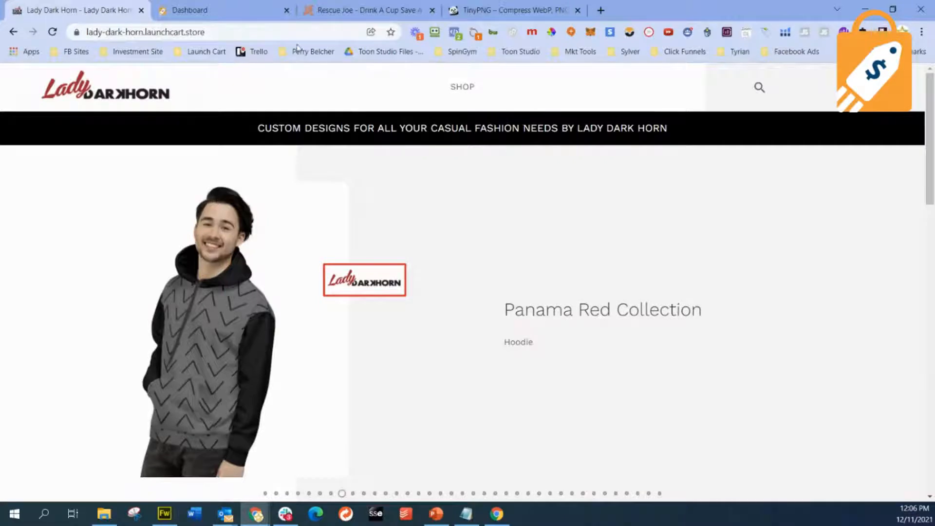
click(225, 8)
click(342, 10)
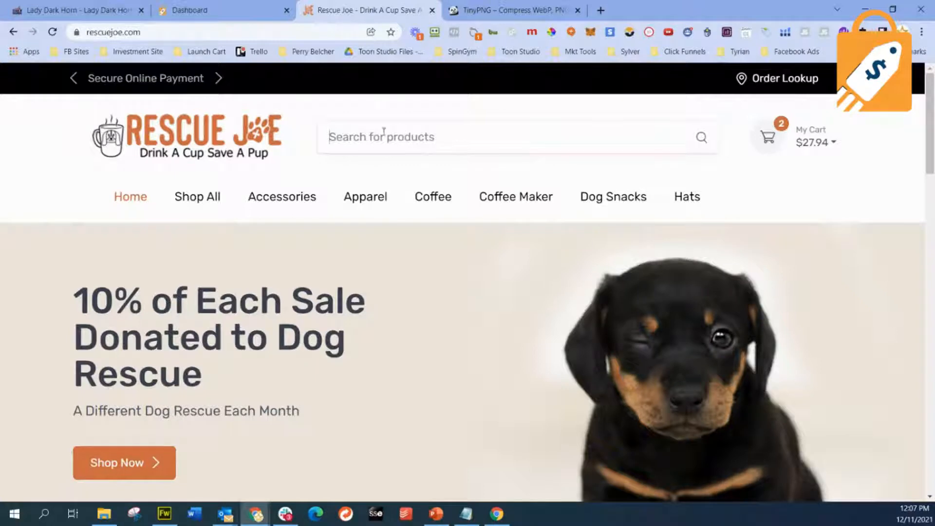
- Search the Rescue Joe store for "dark" and look through the matching products
click(410, 137)
text(dark)
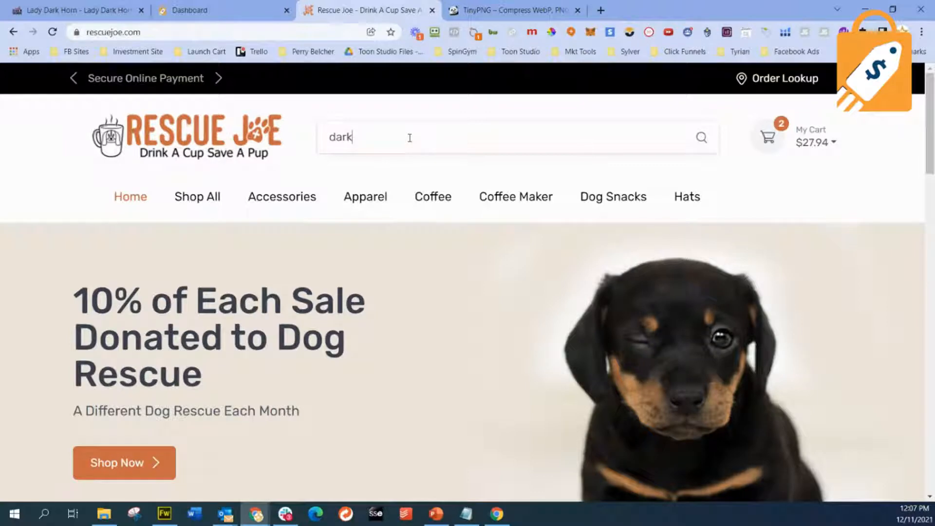
key(Return)
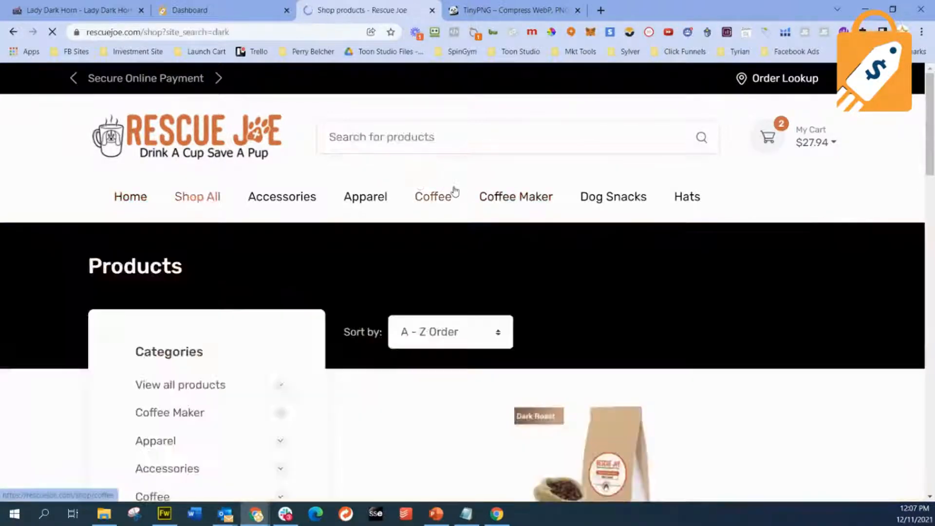
scroll(568, 309, down, 8)
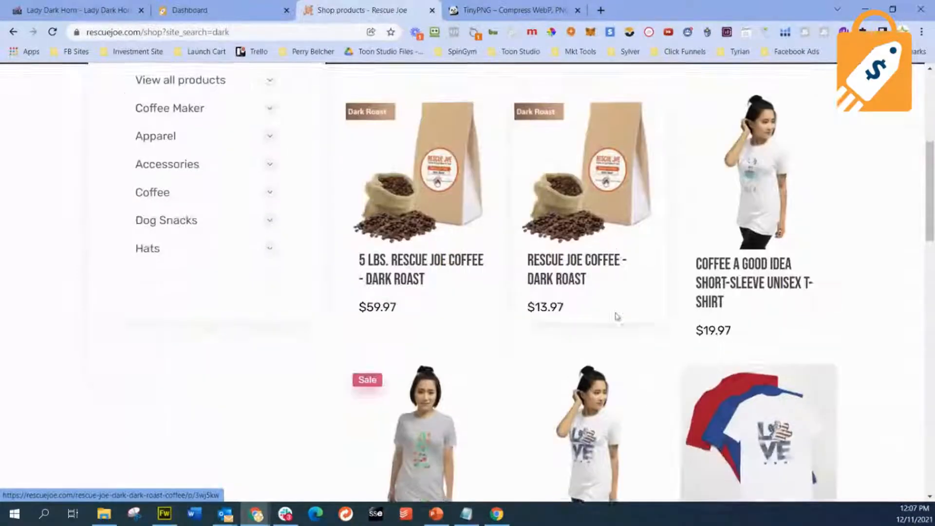
scroll(617, 318, up, 8)
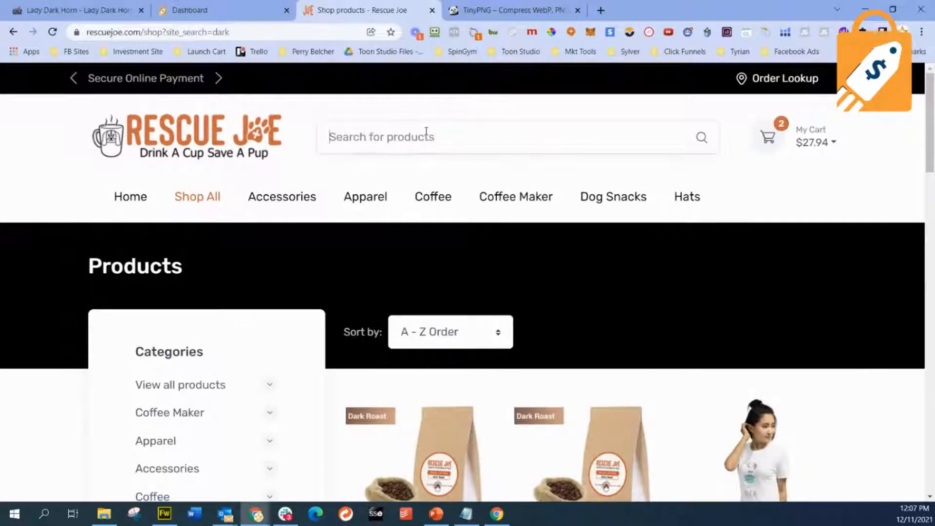
- Return to the Lady Dark Horn store, open its product search, and close it again
click(87, 12)
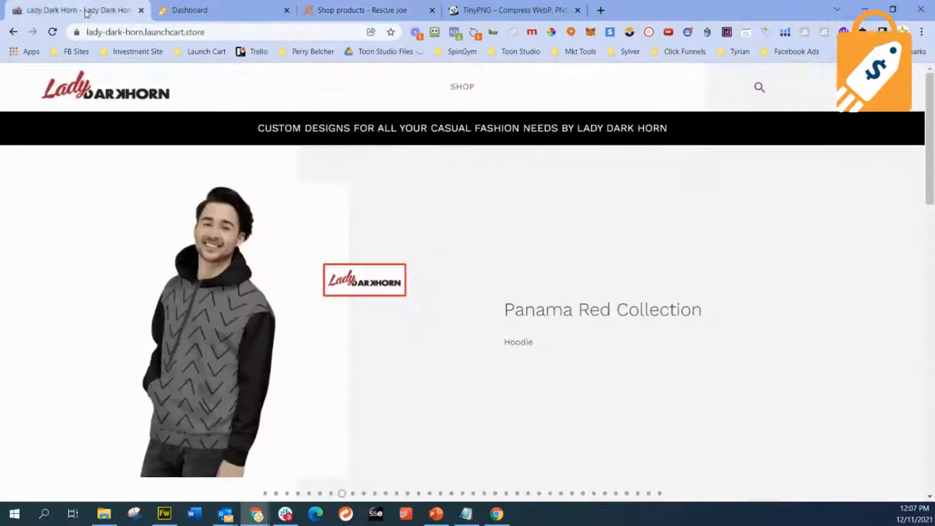
click(760, 89)
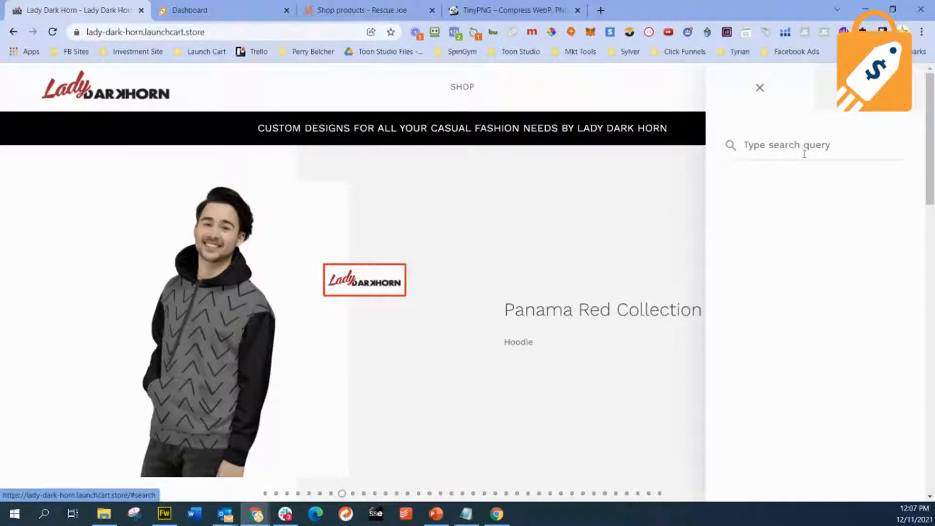
click(760, 89)
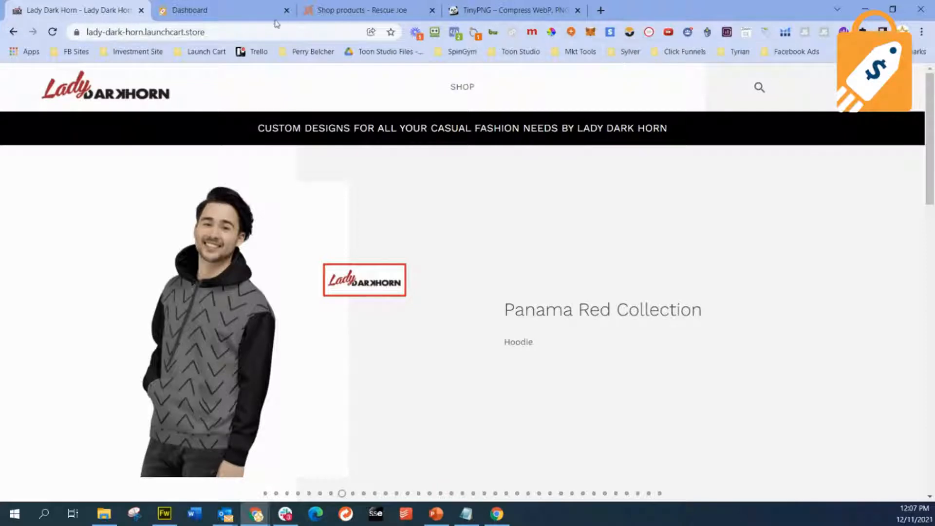
- Open the Lady Dark Horn store's menu management page in the Launch Cart admin
click(237, 11)
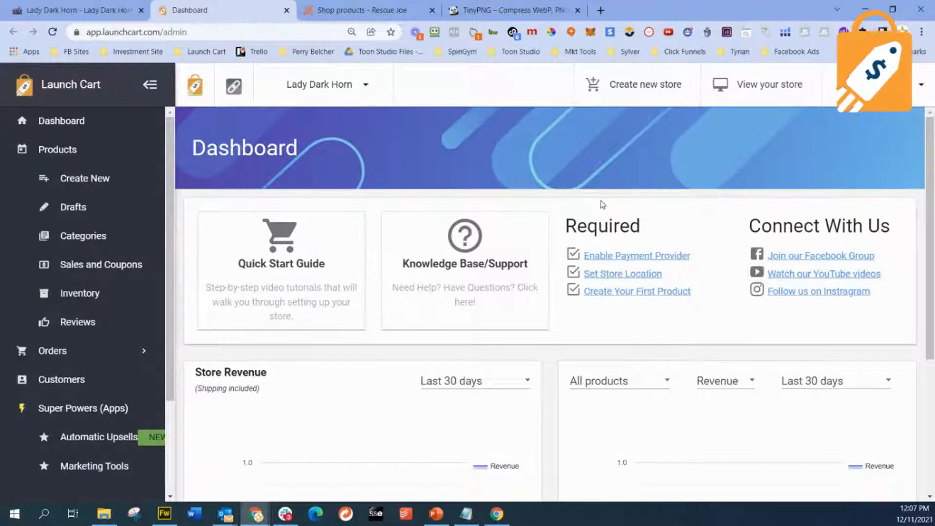
scroll(87, 335, down, 3)
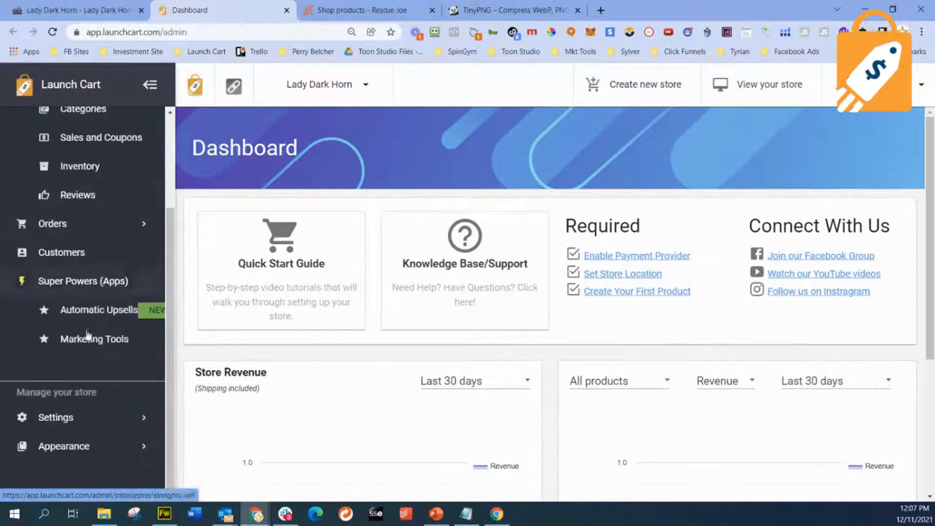
click(68, 446)
scroll(65, 447, down, 3)
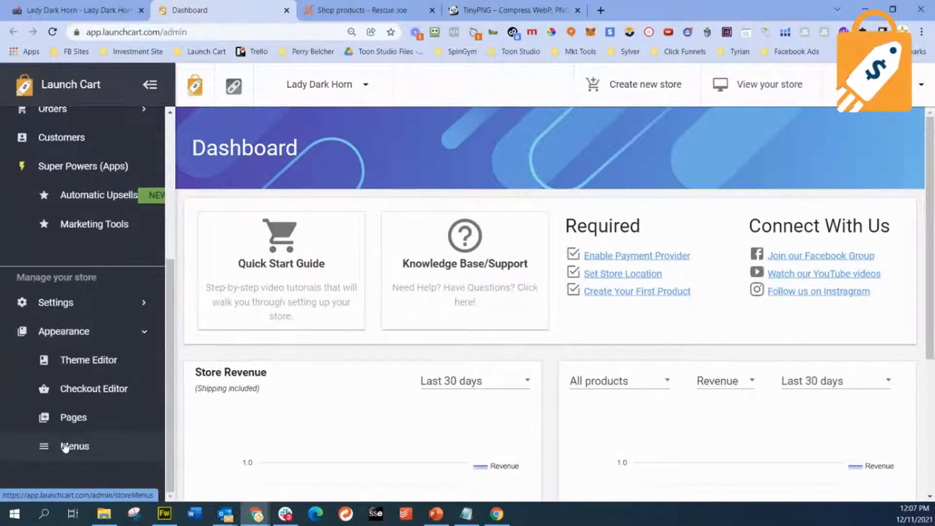
click(76, 447)
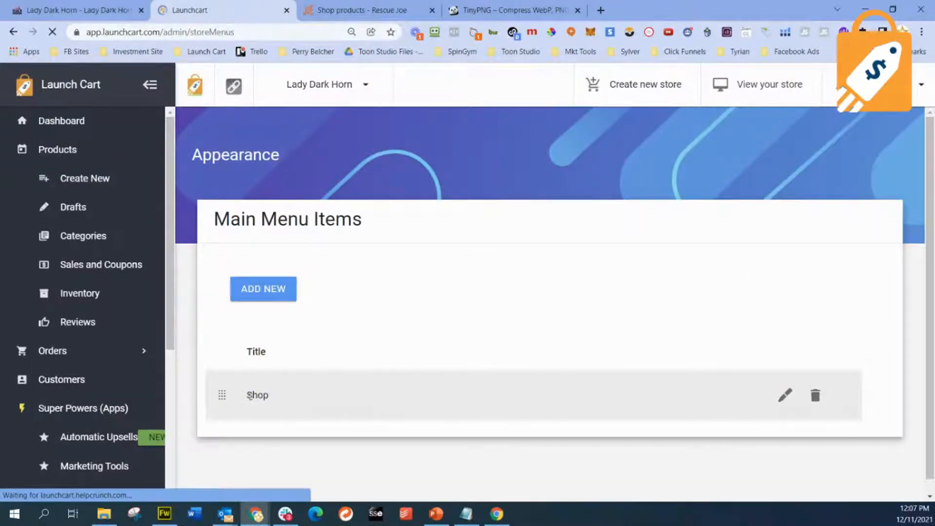
- Add a main menu item titled Men's, of type Category, linked to Men's Clothing
click(254, 294)
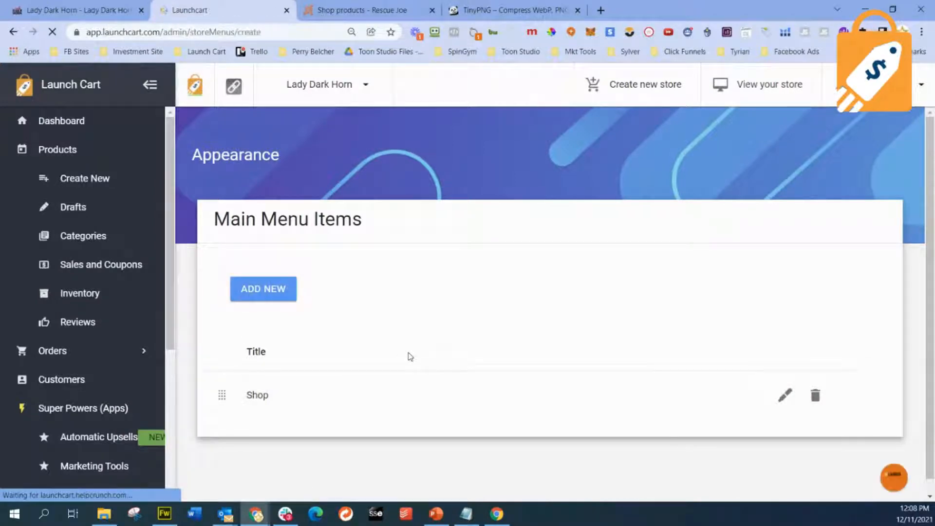
click(350, 282)
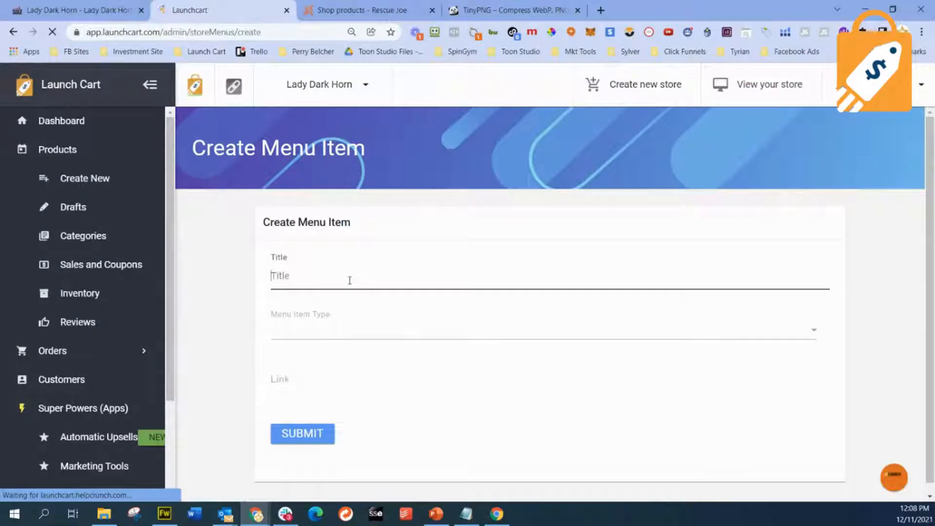
text(Men's)
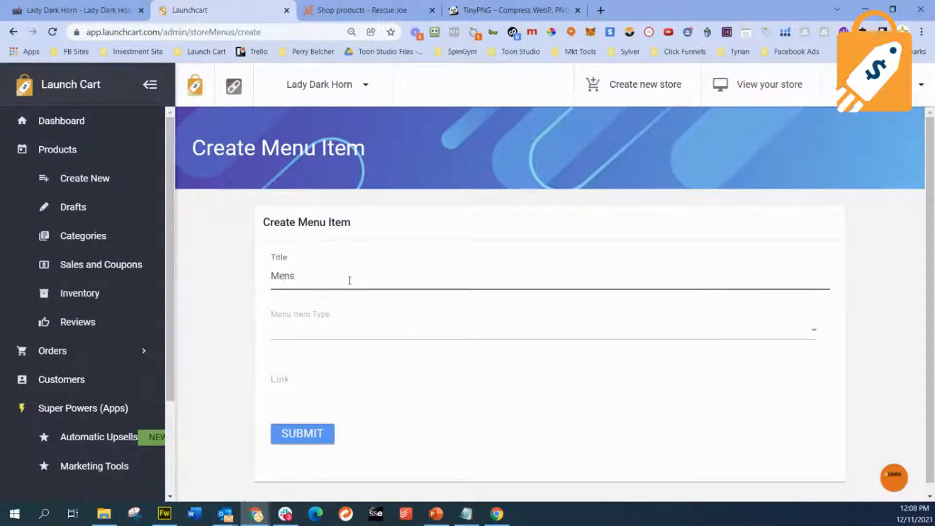
click(313, 331)
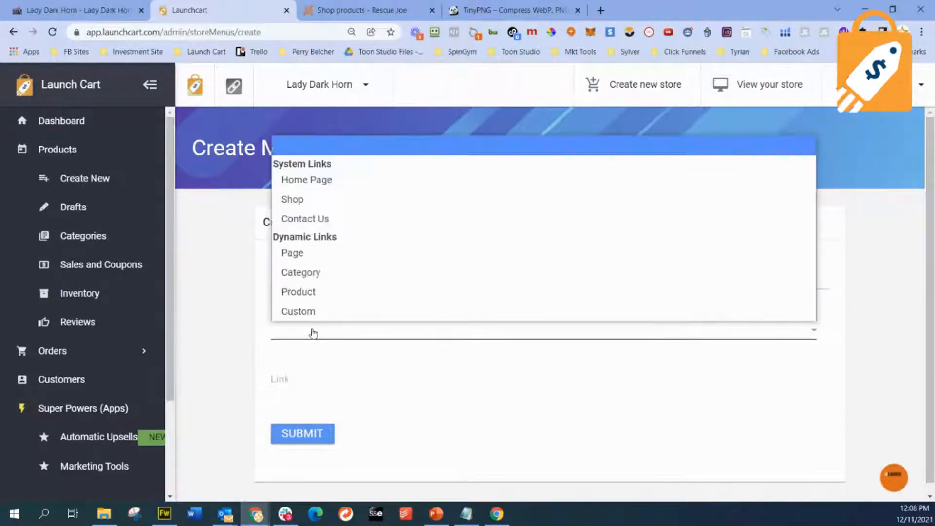
click(343, 272)
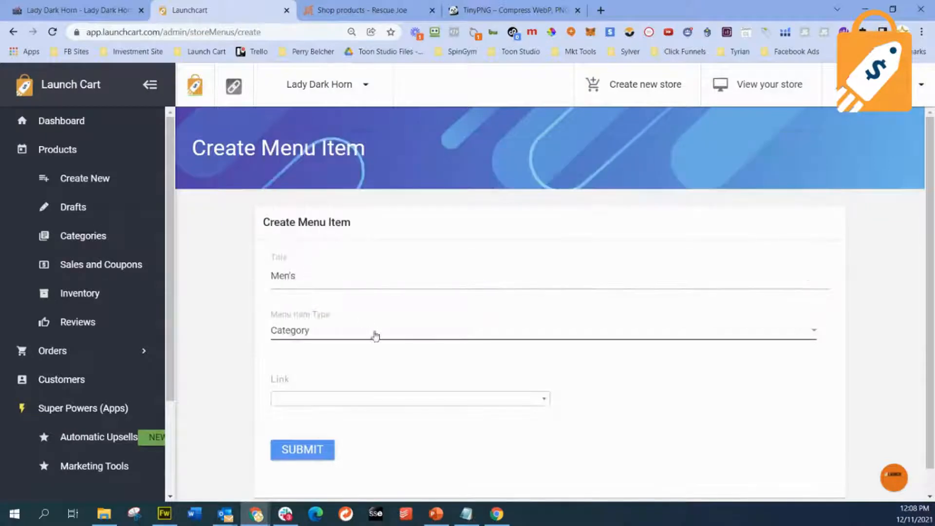
click(386, 402)
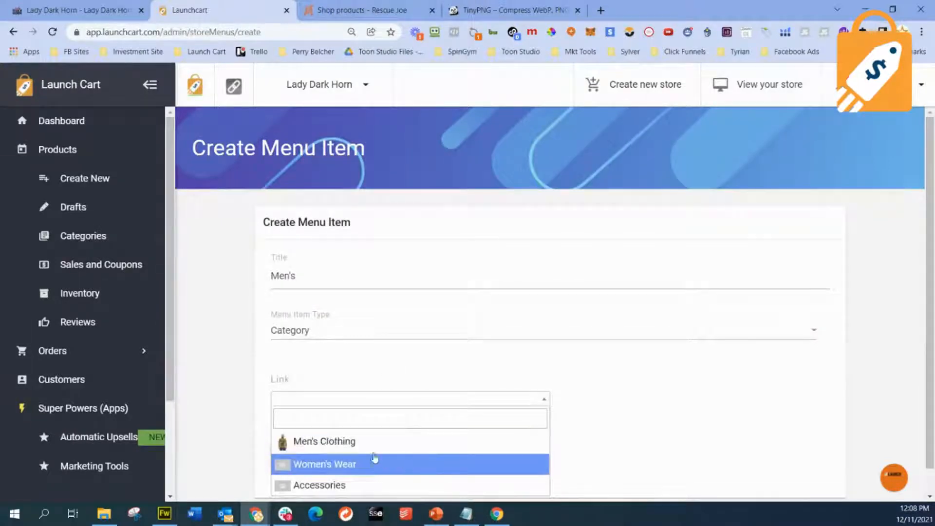
click(355, 441)
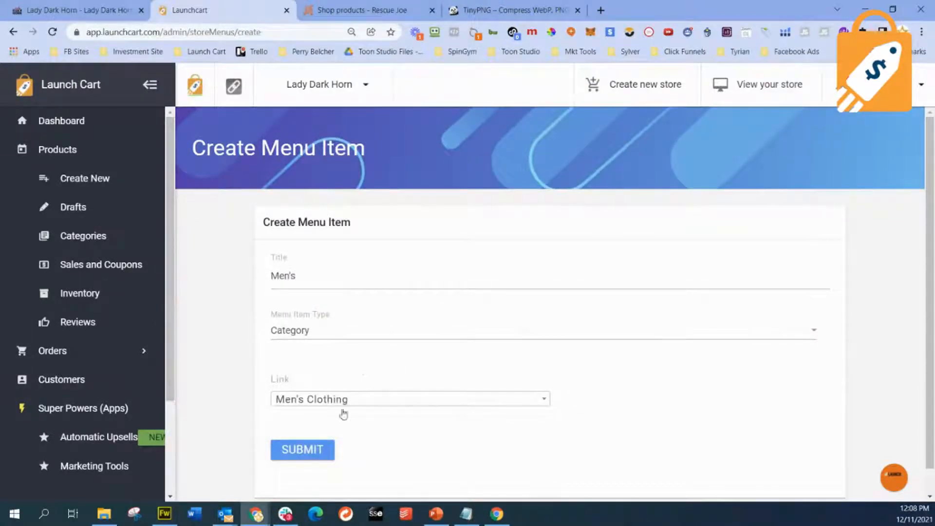
click(312, 452)
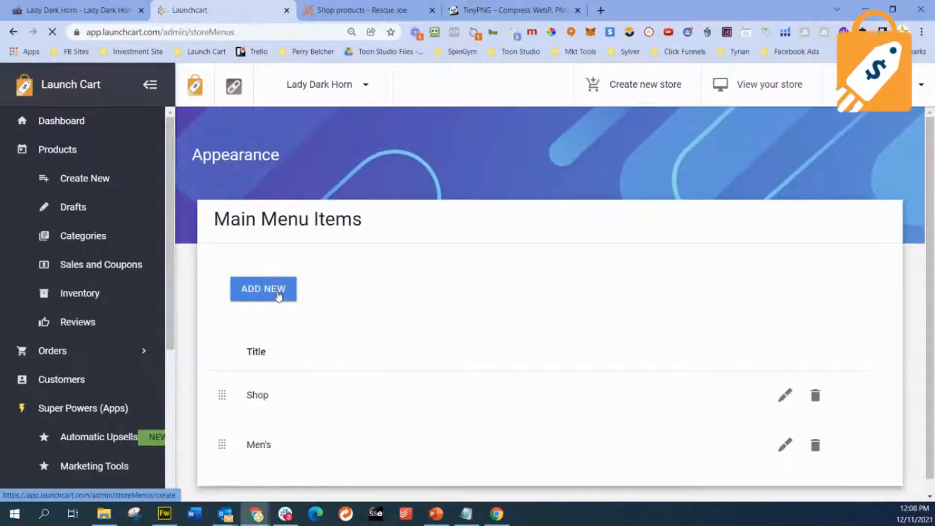
- Add a main menu item titled Women's, of type Category, linked to Women's Wear
click(279, 295)
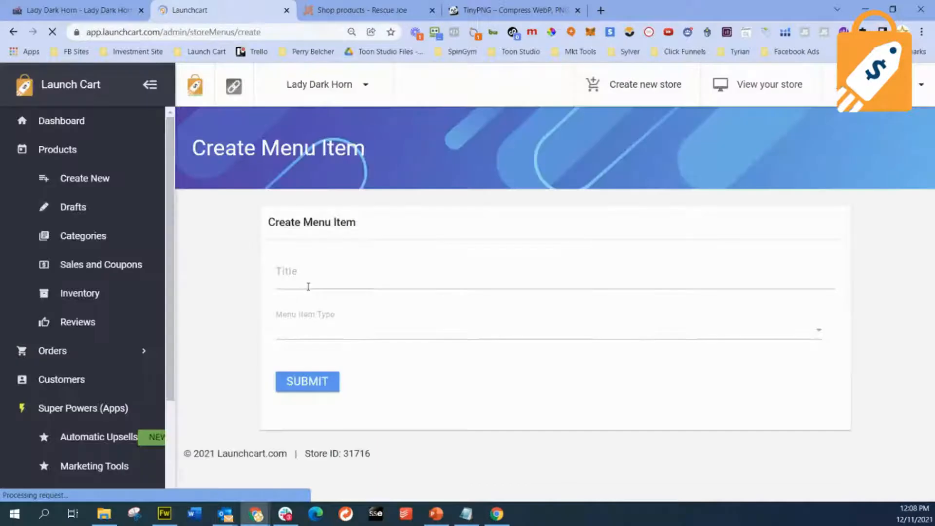
click(309, 282)
text(Wome)
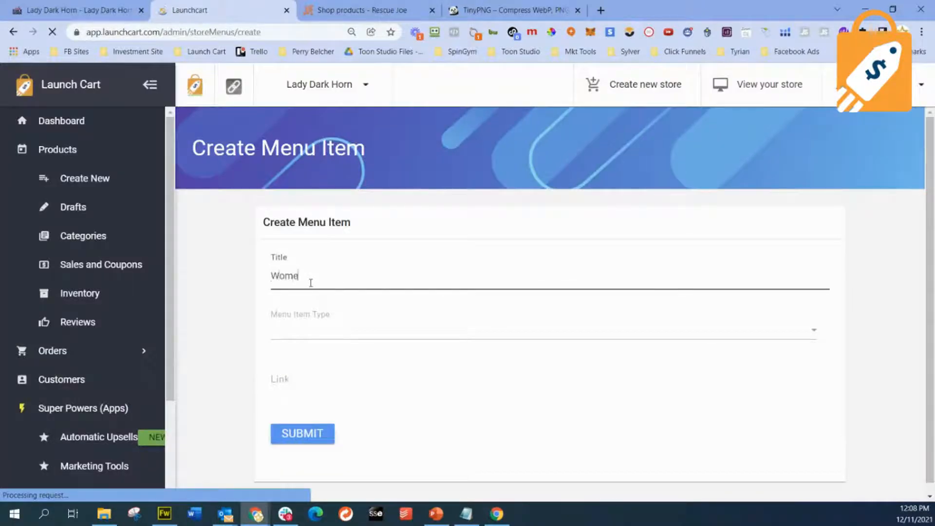
text(n's)
key(BackSpace)
text('s)
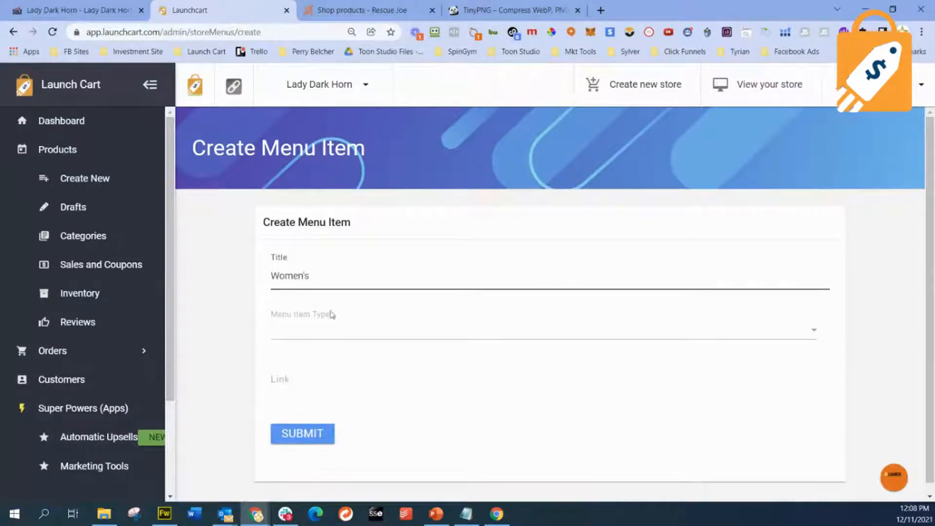
drag(329, 285, 263, 281)
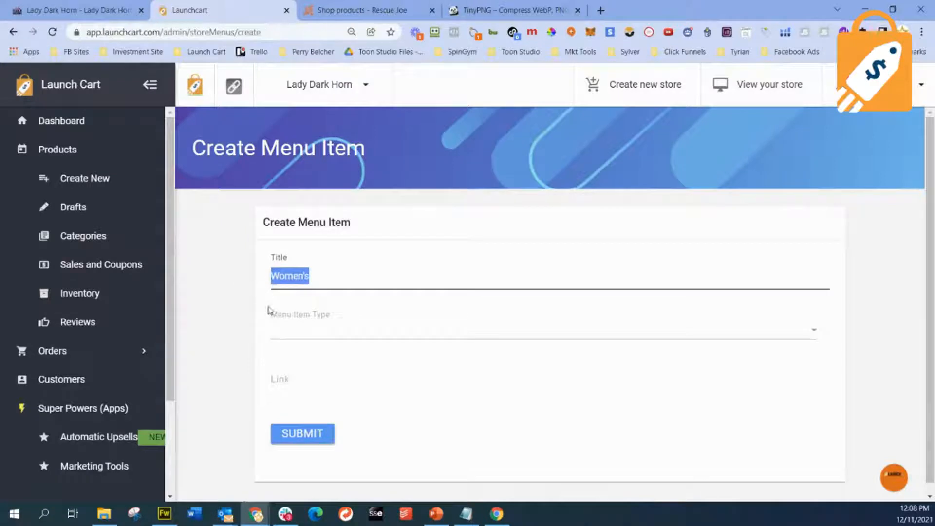
click(283, 329)
click(316, 272)
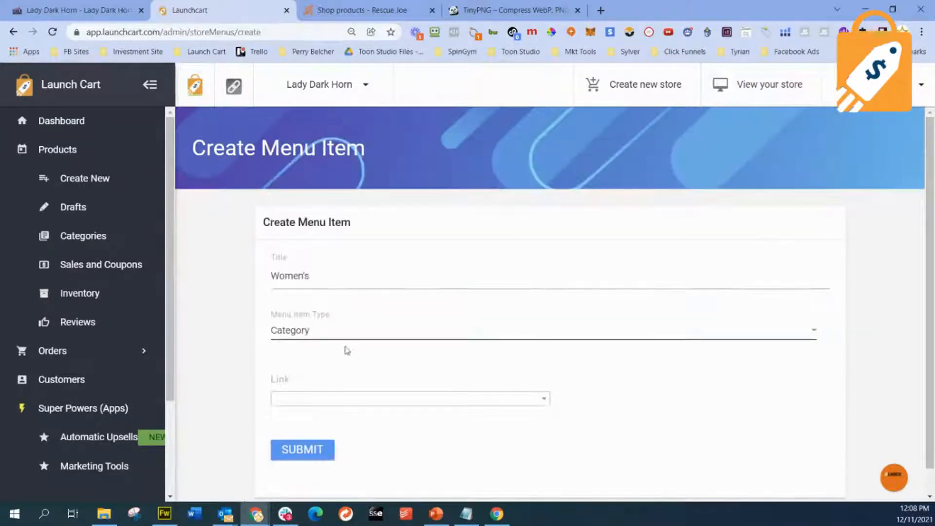
click(359, 397)
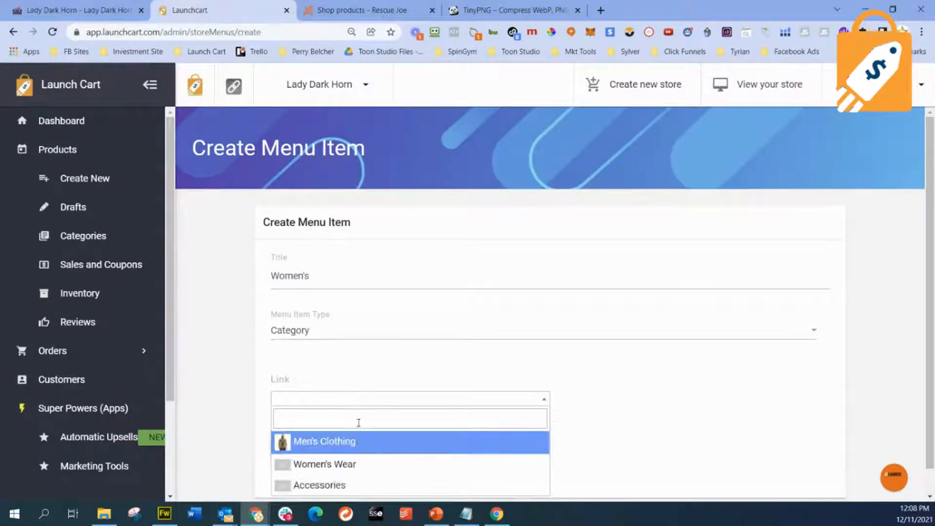
click(359, 464)
click(307, 451)
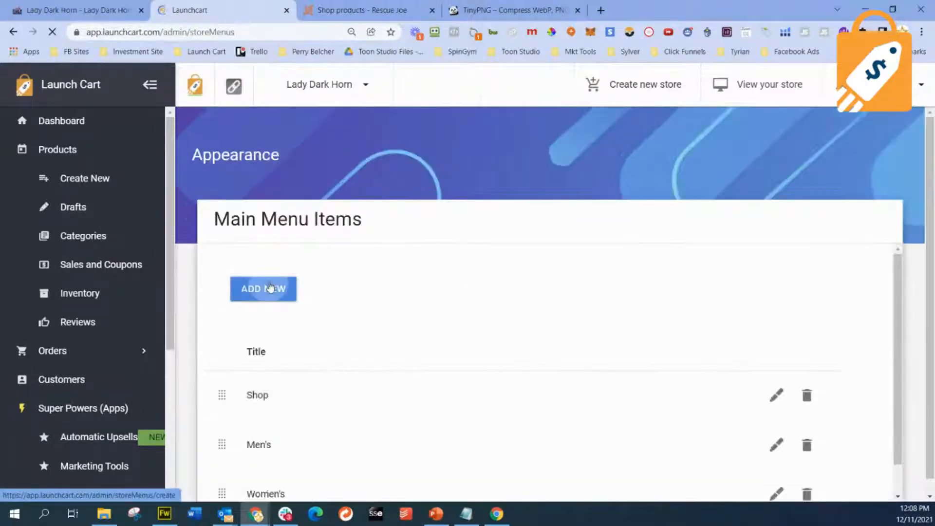
- Add a main menu item titled Accessories, of type Category, linked to the Accessories category
click(270, 287)
click(311, 276)
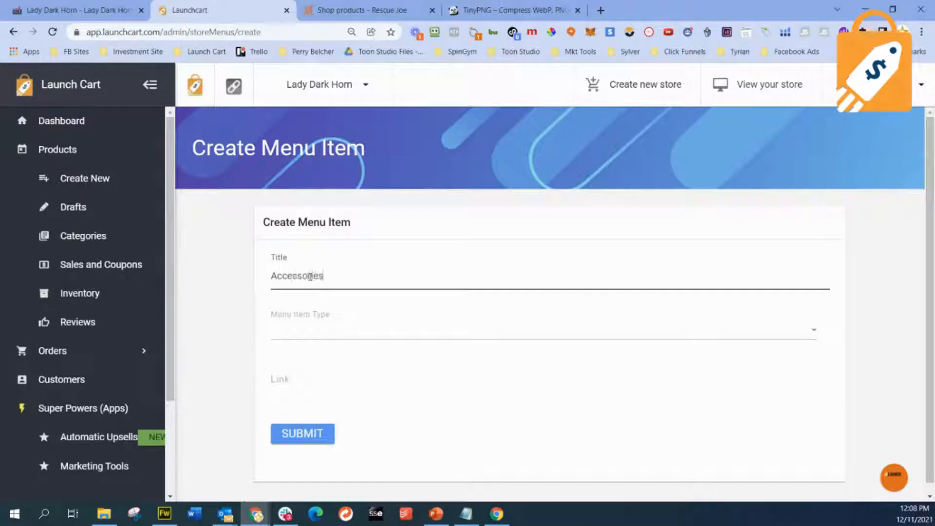
click(332, 332)
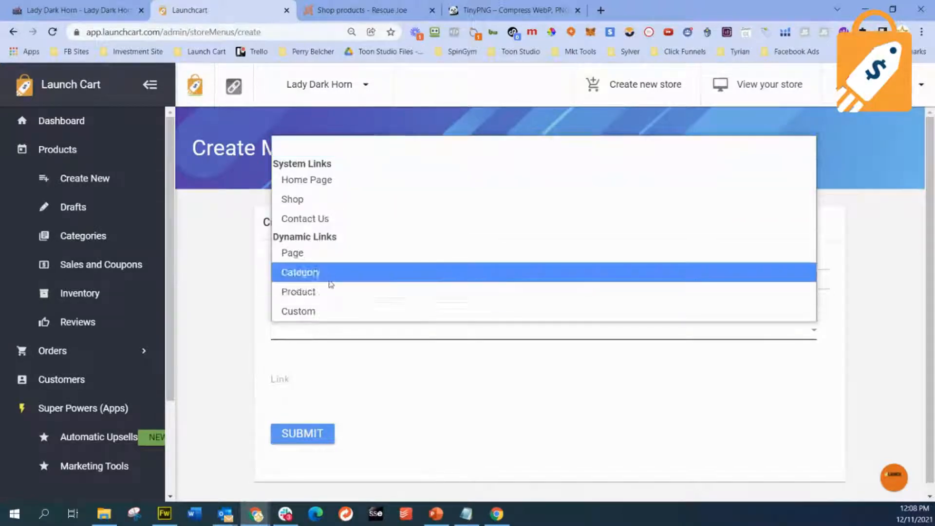
click(330, 273)
click(420, 396)
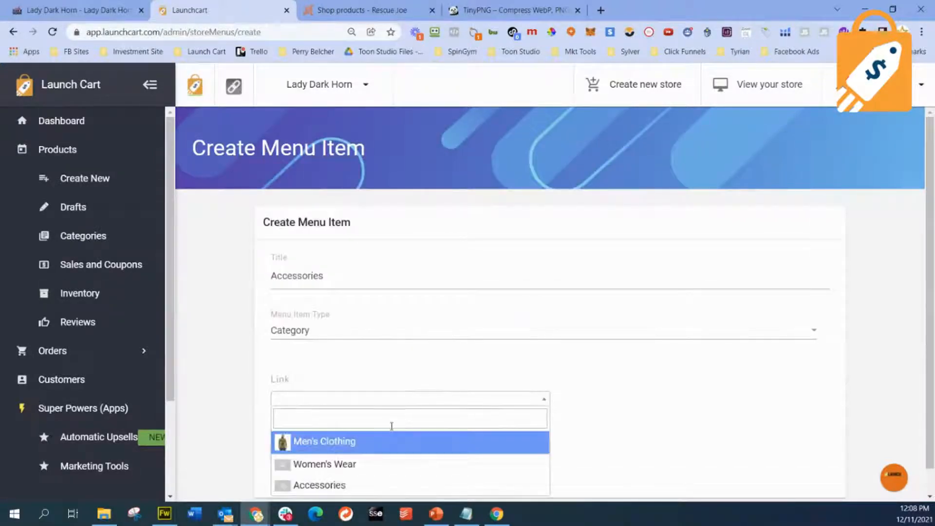
click(359, 485)
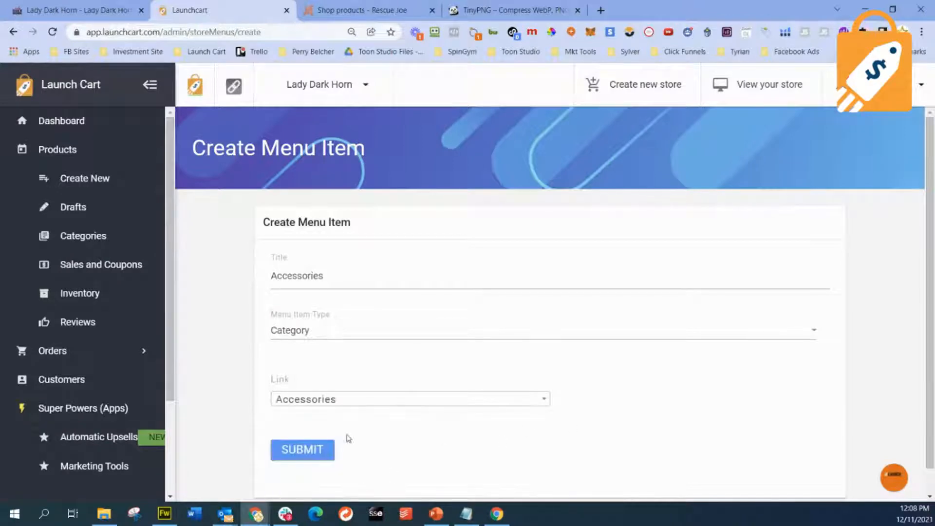
click(310, 455)
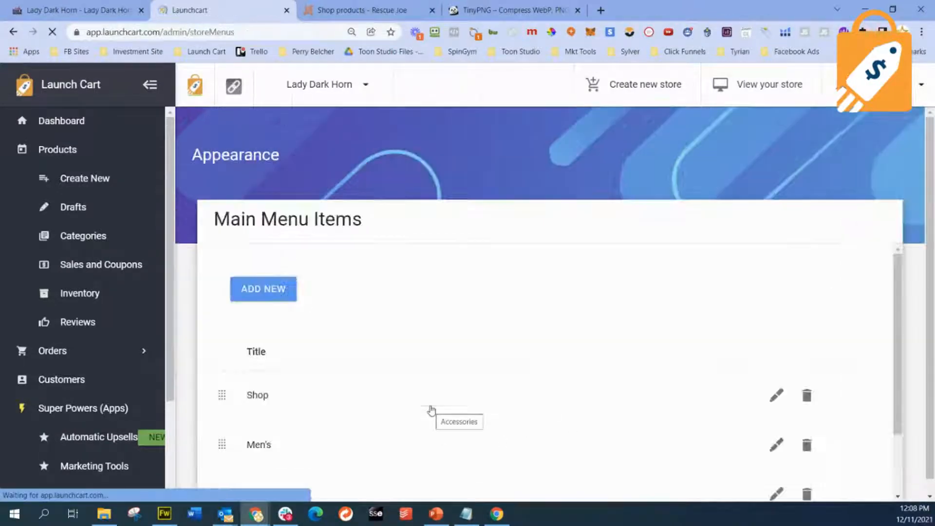
- Move Accessories directly below Shop in the main menu, and retitle the Shop item Shop All
scroll(490, 369, down, 1)
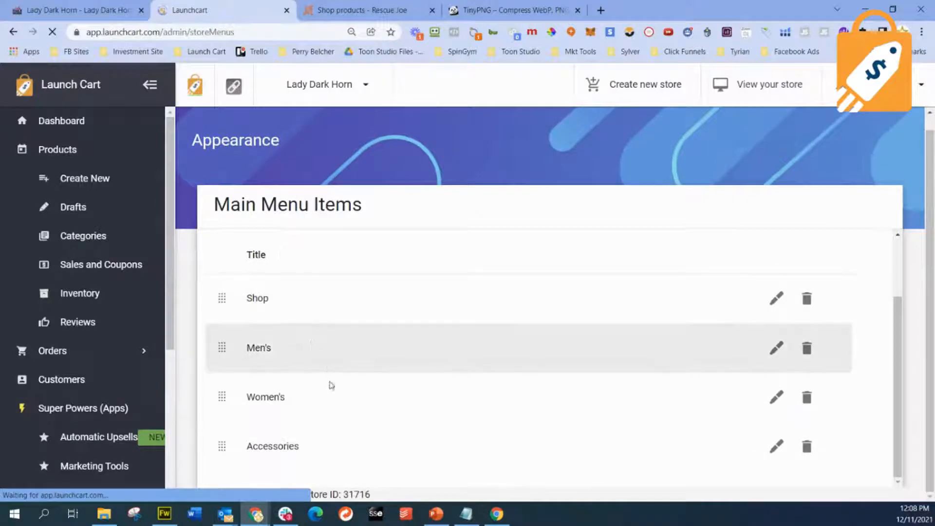
drag(224, 453, 224, 345)
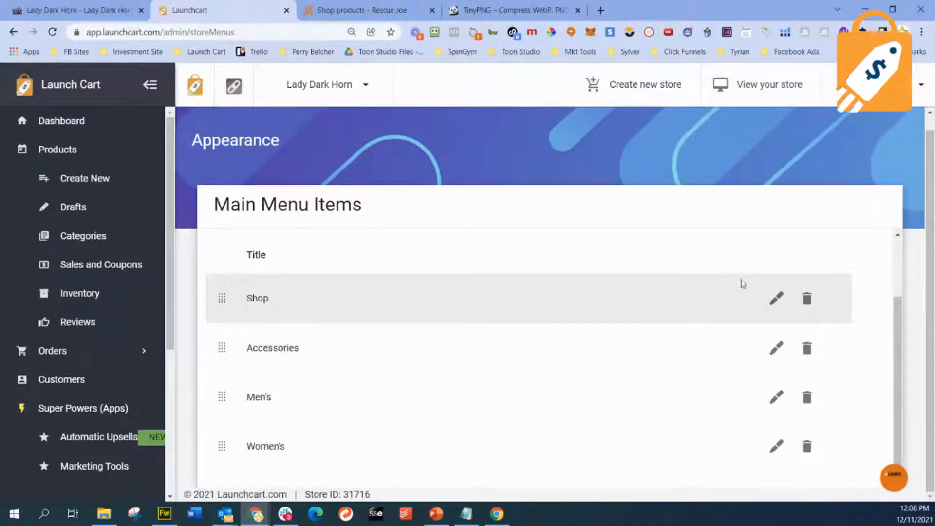
click(776, 298)
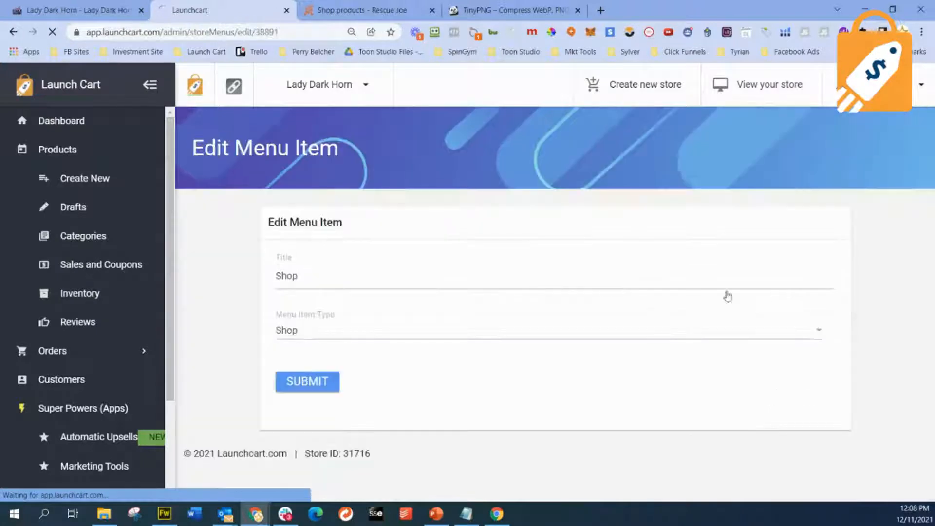
click(394, 278)
text(Al)
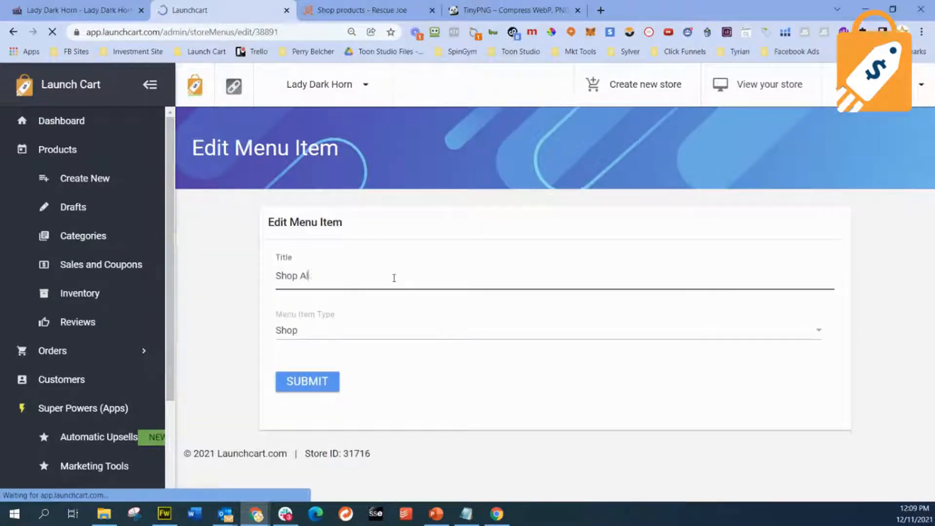
text(s)
key(BackSpace)
text(l)
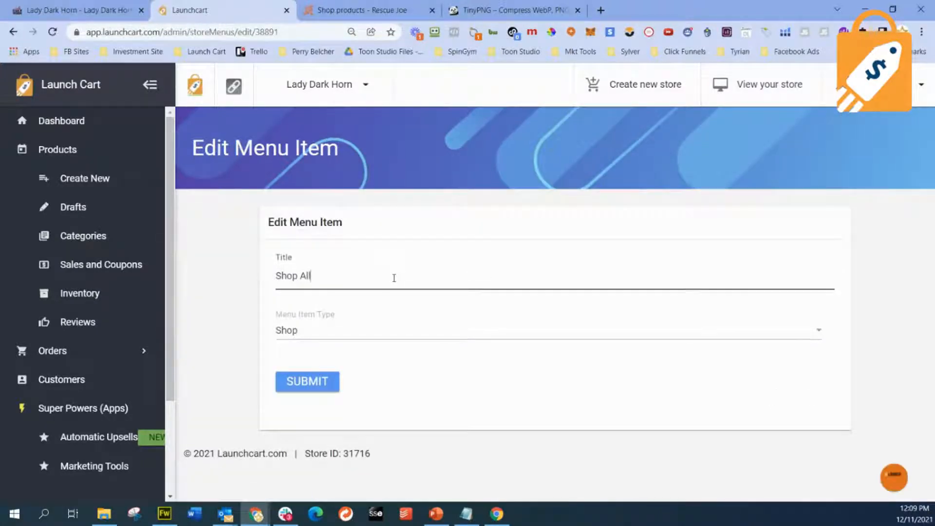
click(307, 382)
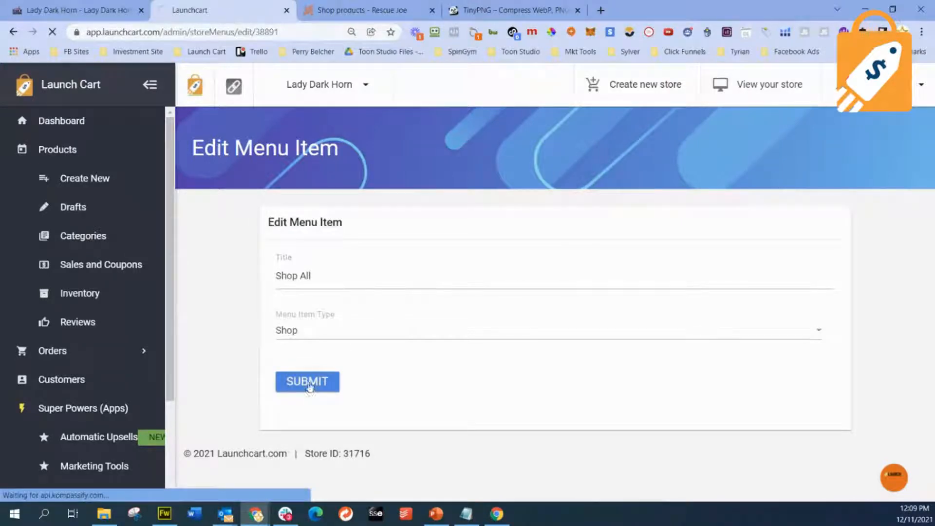
scroll(315, 382, down, 2)
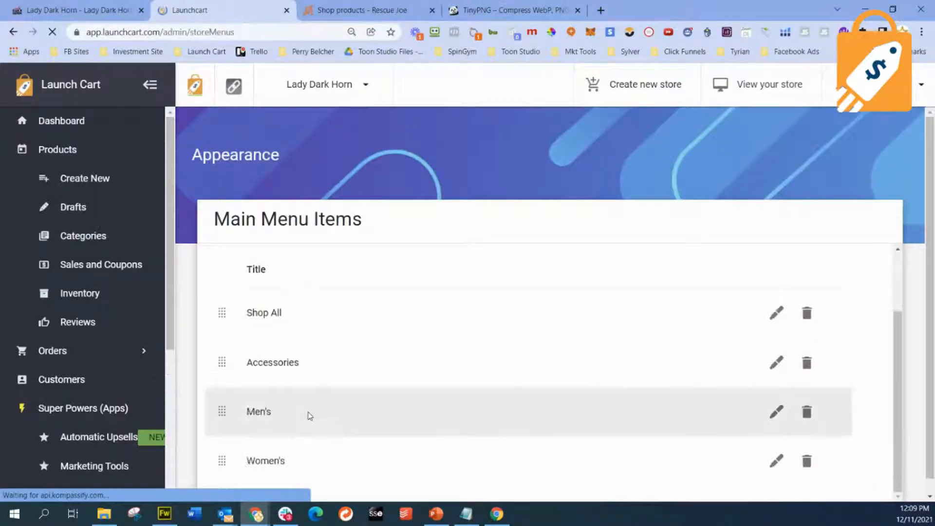
scroll(302, 390, down, 1)
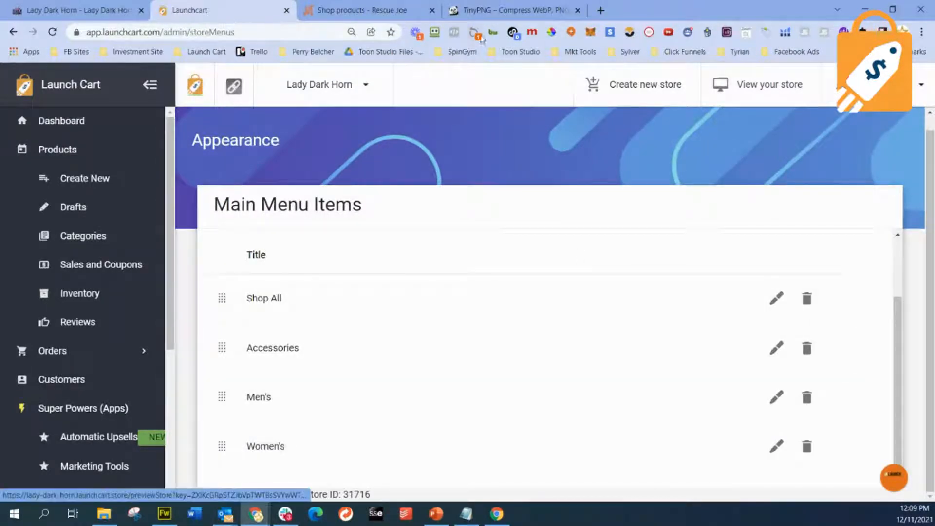
- Switch to the Lady Dark Horn storefront and reload it to check the updated header menu
click(397, 10)
drag(113, 5, 373, 11)
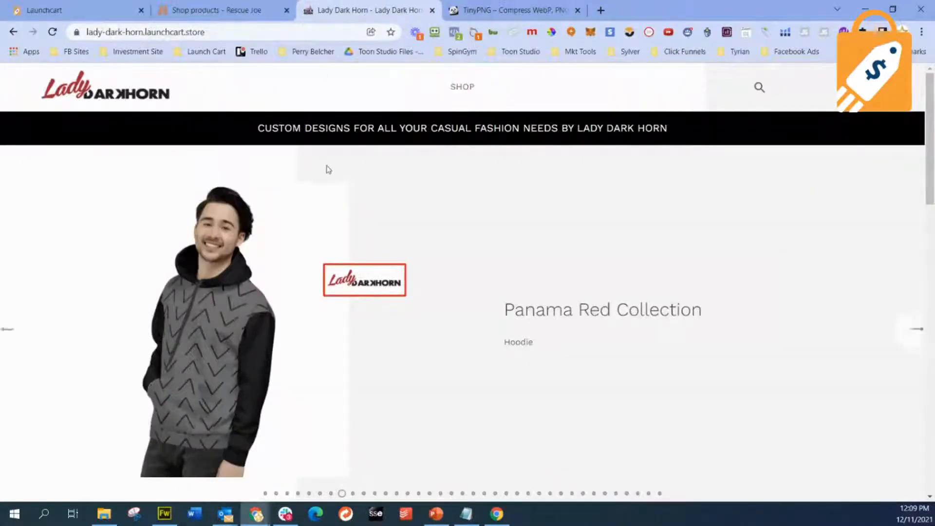
click(52, 32)
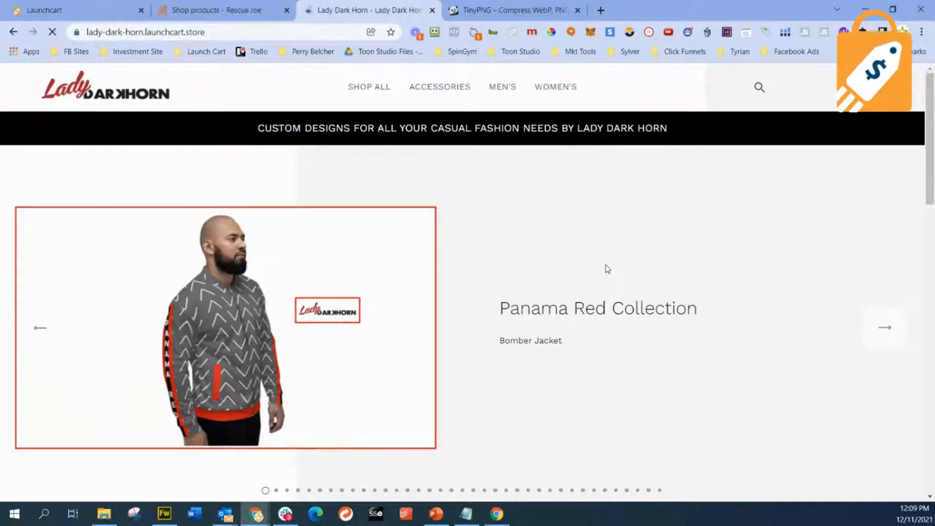
- Open the Women's category from the storefront's header menu and look through its products and shop categories
scroll(595, 286, down, 3)
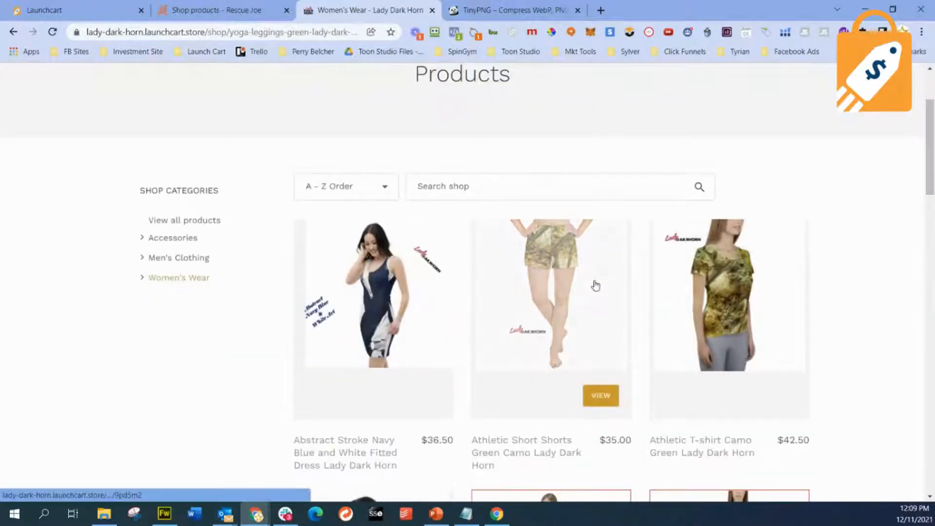
scroll(595, 285, down, 3)
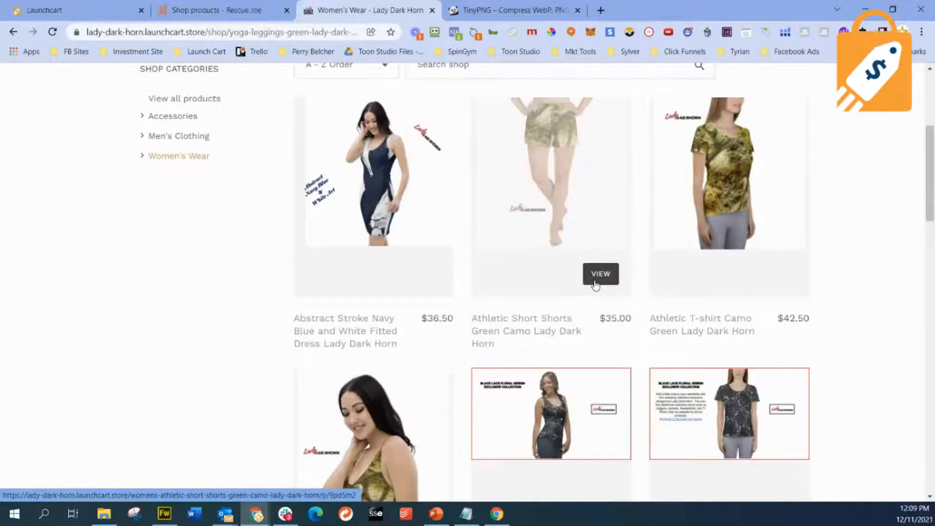
scroll(595, 285, down, 4)
scroll(595, 286, up, 10)
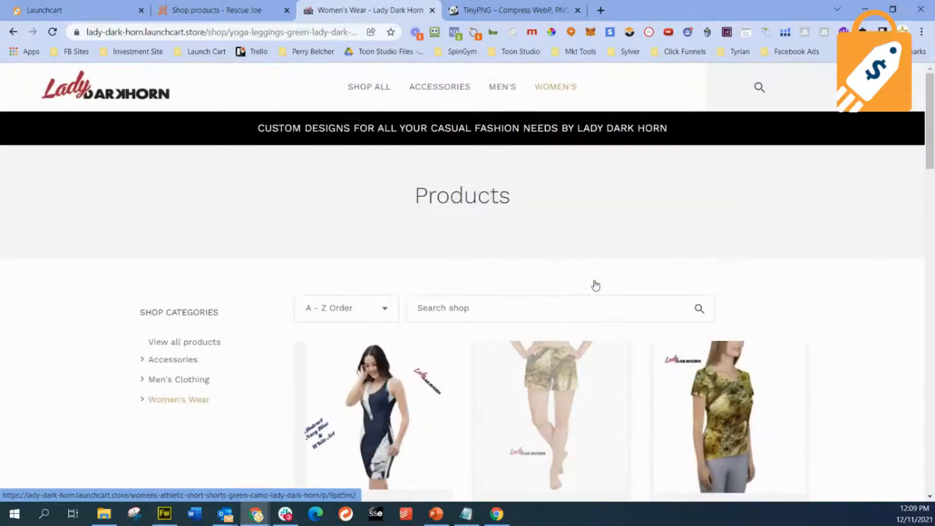
scroll(596, 285, down, 3)
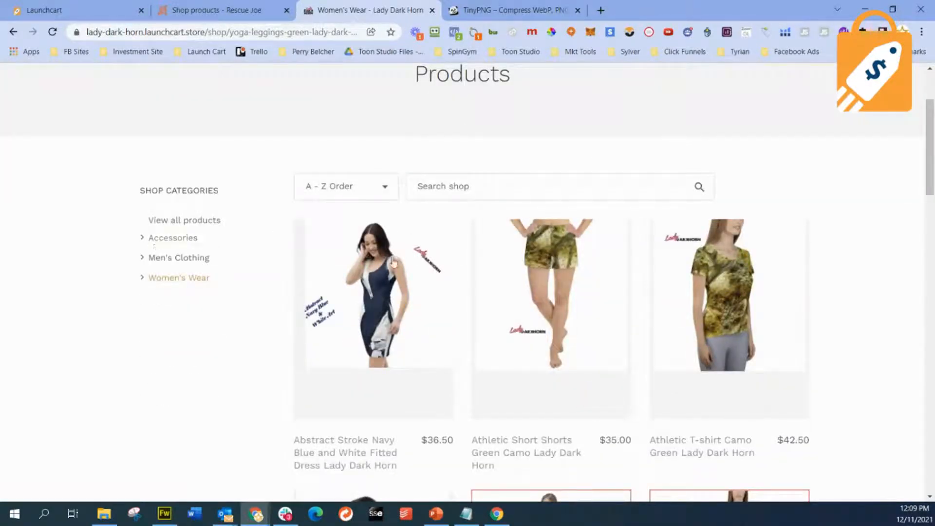
scroll(521, 288, down, 1)
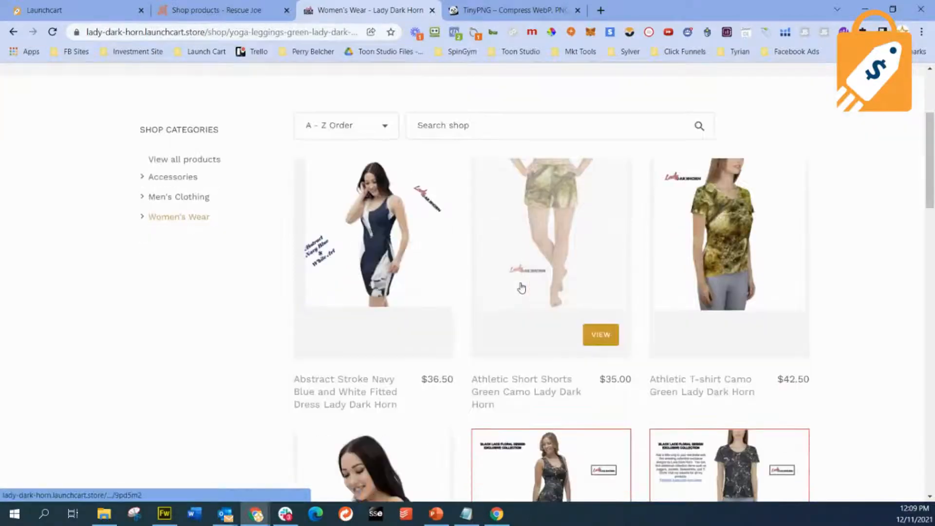
- Open the Abstract Stroke Navy Blue and White Fitted Dress from the Women's Wear products and copy "Abstract Stroke" from its title
scroll(684, 291, up, 3)
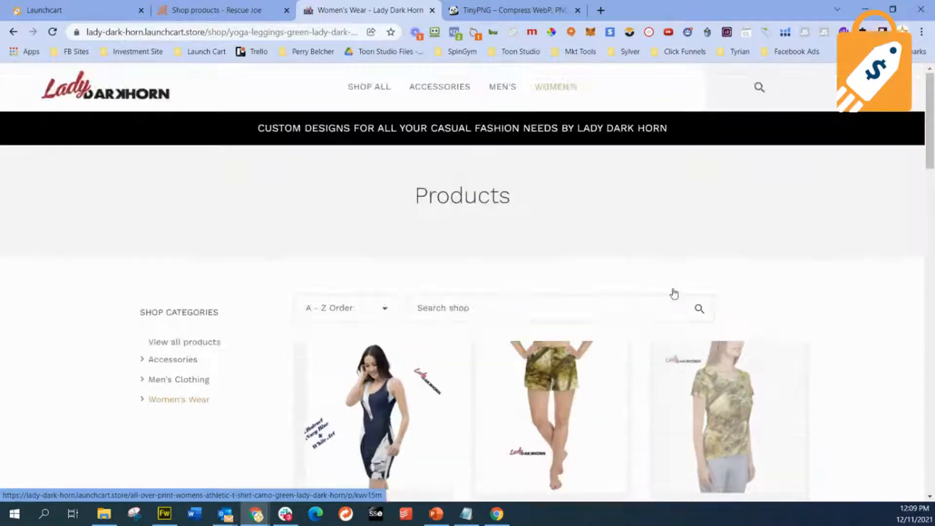
scroll(657, 297, down, 3)
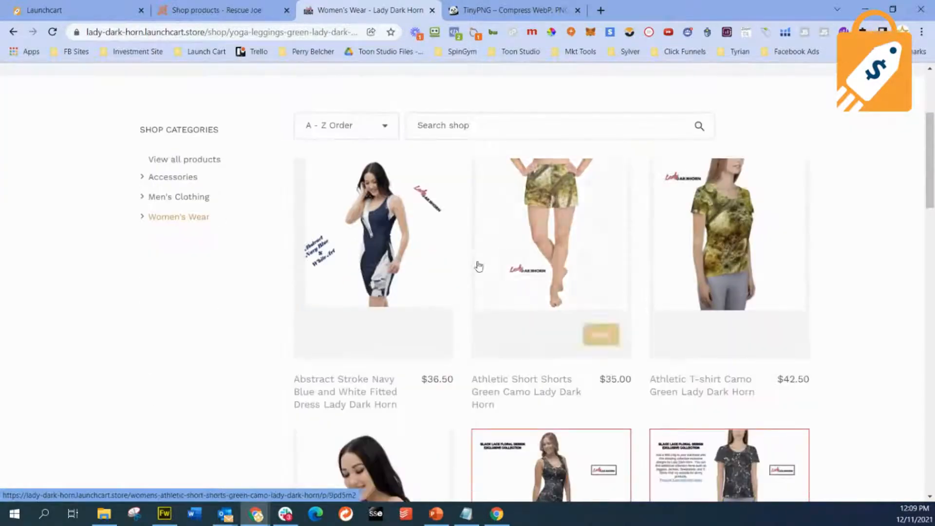
click(386, 239)
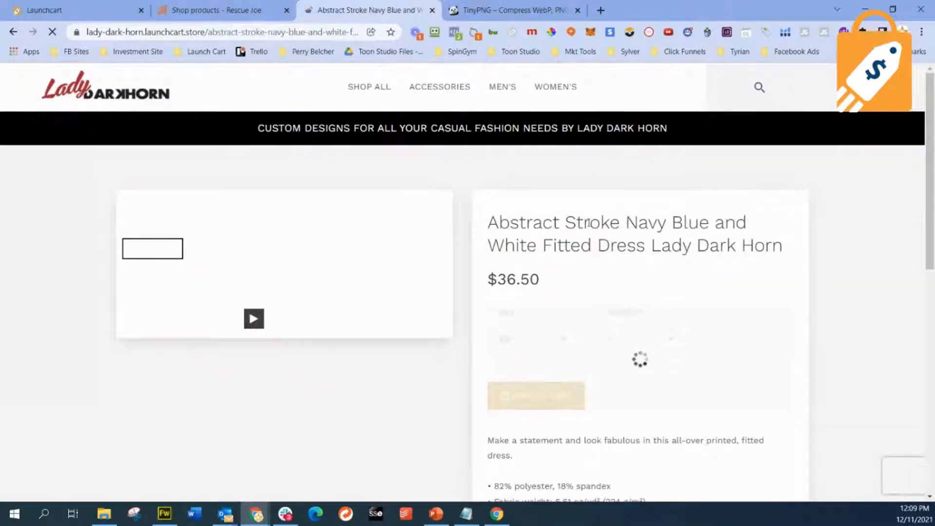
drag(488, 222, 625, 223)
right_click(541, 225)
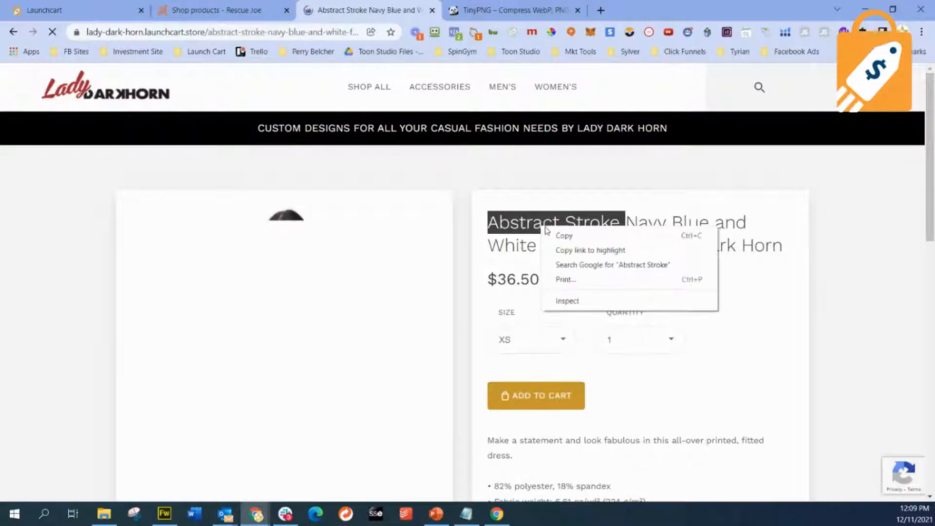
click(556, 236)
- Switch to the Launch Cart admin, search the store's products by name for Abstract Stroke, and open the fitted dress for editing
click(197, 11)
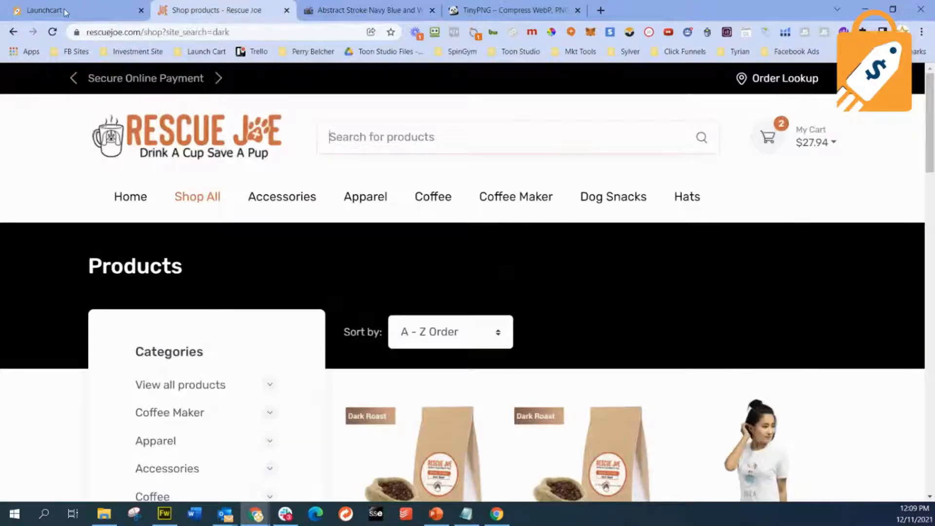
click(67, 11)
click(78, 151)
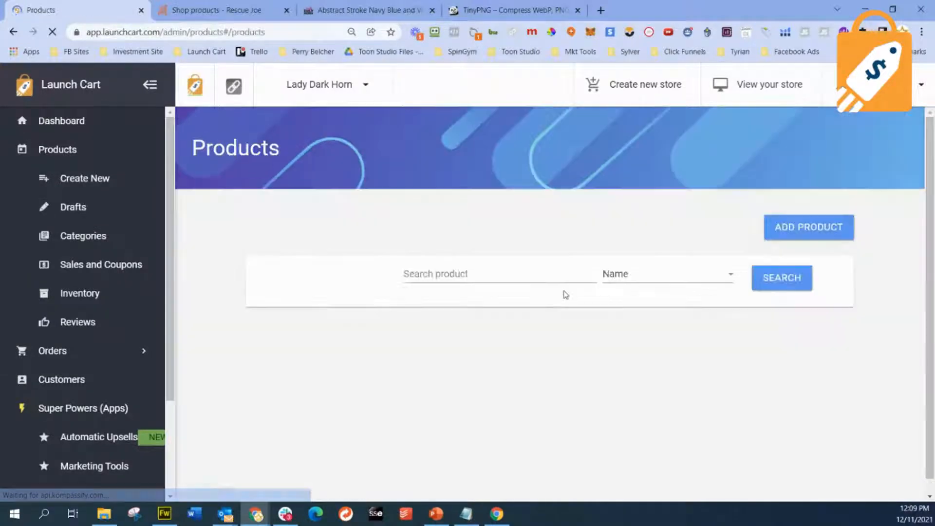
click(498, 274)
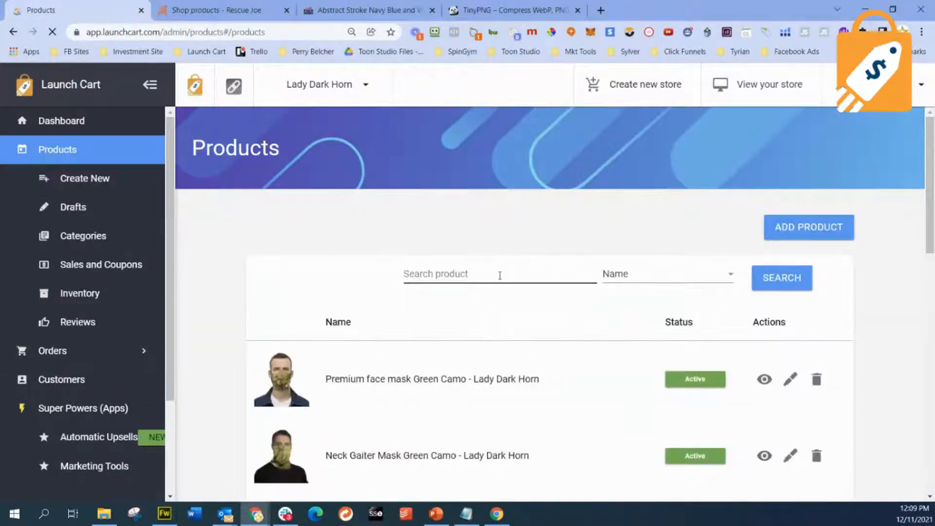
key(ctrl+v)
click(790, 278)
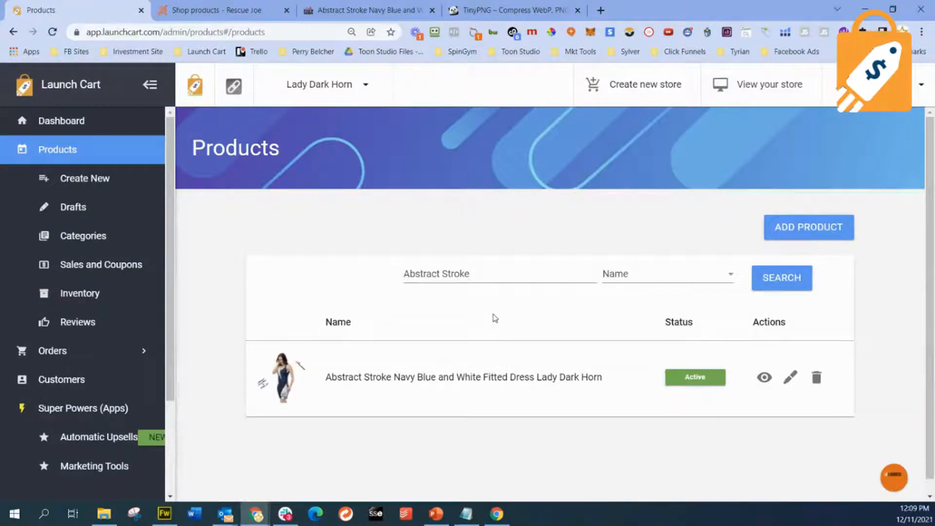
click(791, 378)
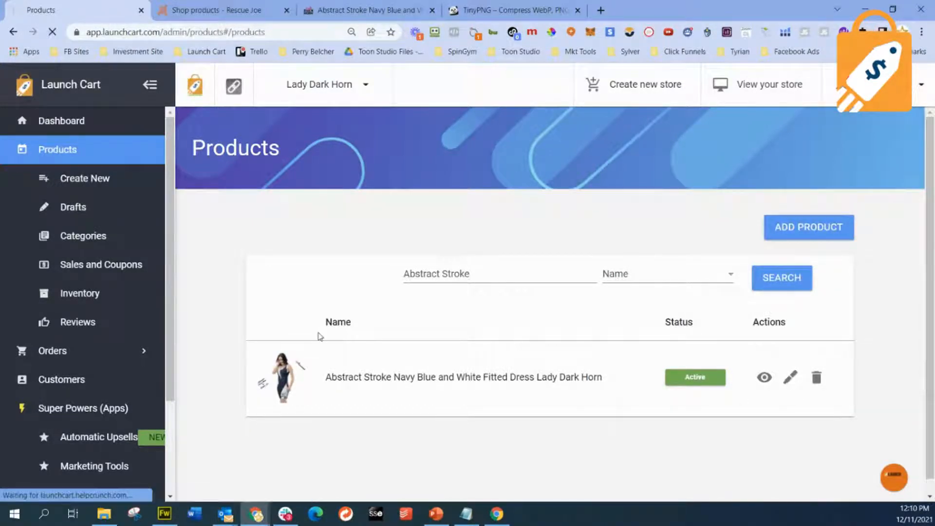
- Move the Rescue Joe browser tab behind the TinyPNG tab and return to the dress's storefront page
click(350, 14)
drag(266, 10, 512, 10)
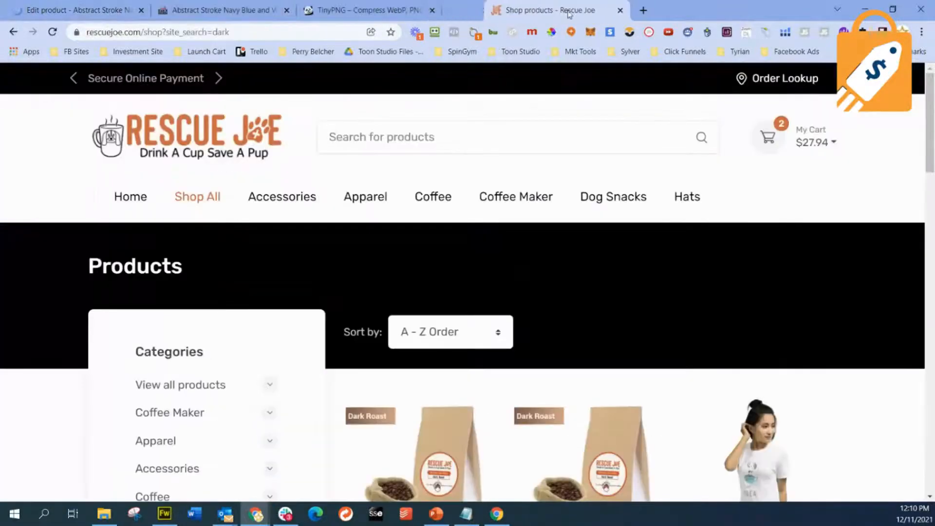
click(237, 7)
- Look through the dress's gallery images, including the front, back and flat product views
scroll(383, 311, down, 1)
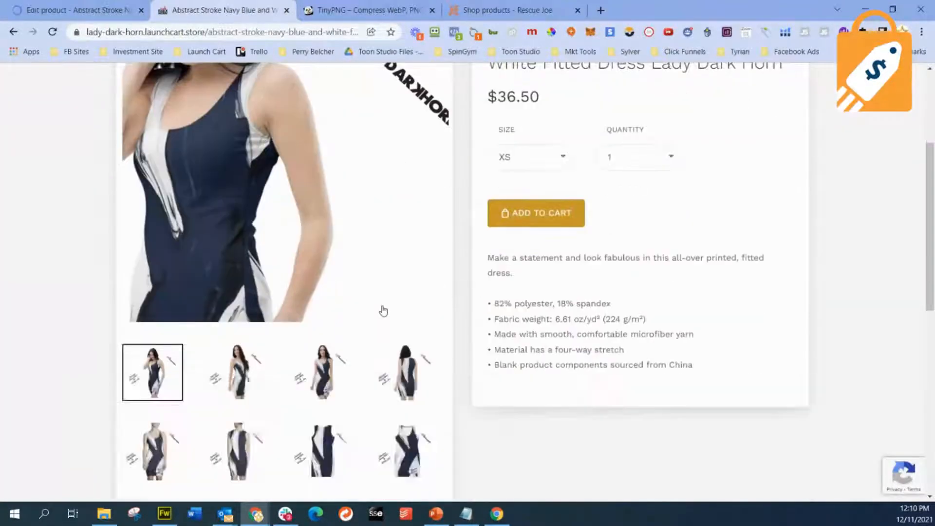
scroll(346, 359, down, 2)
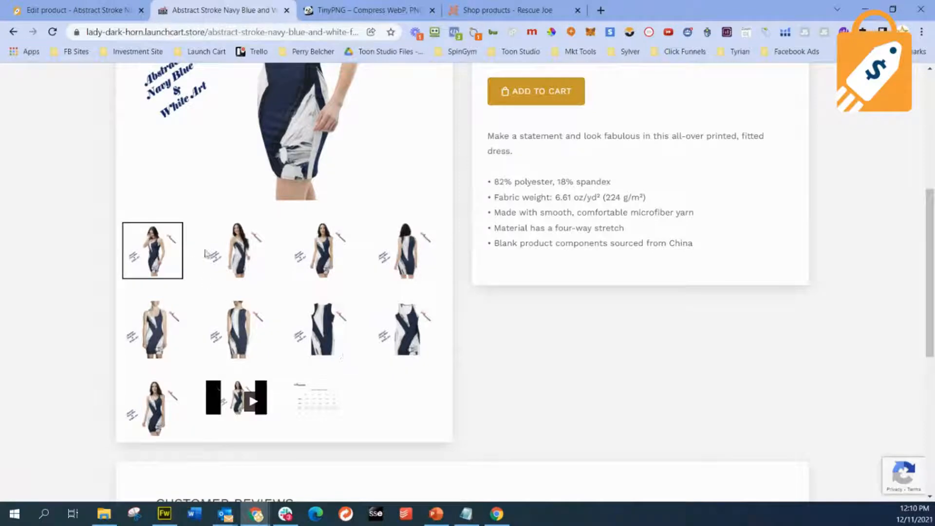
scroll(323, 334, up, 4)
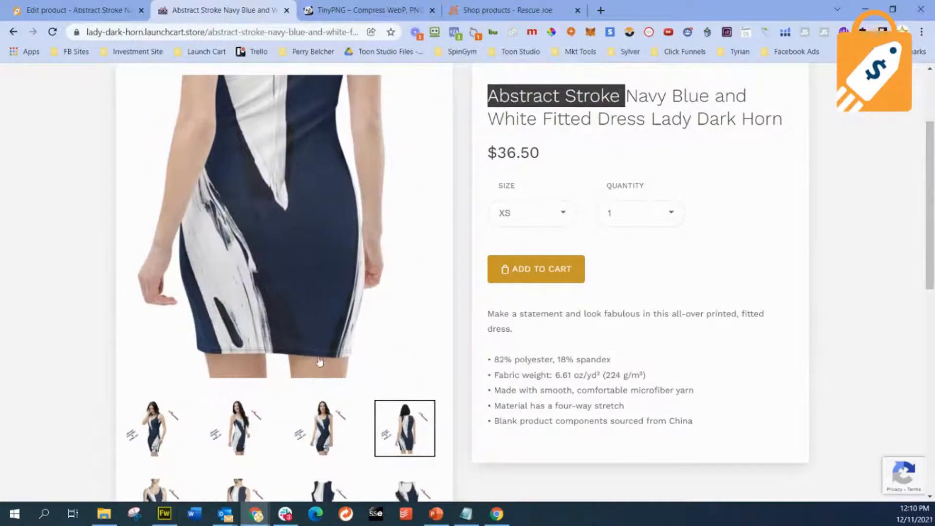
scroll(320, 362, down, 1)
scroll(320, 362, down, 1)
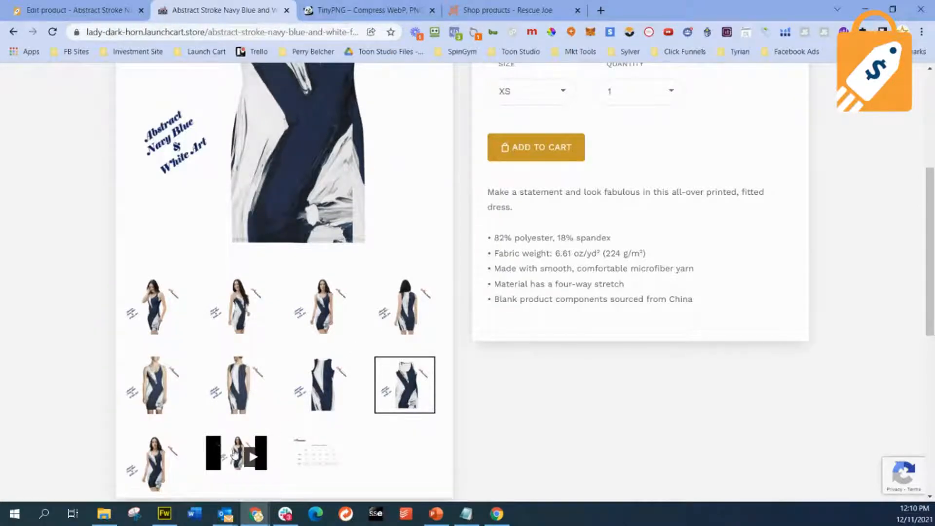
- Show the dress's product video from the gallery, play it and pause it partway through
click(234, 452)
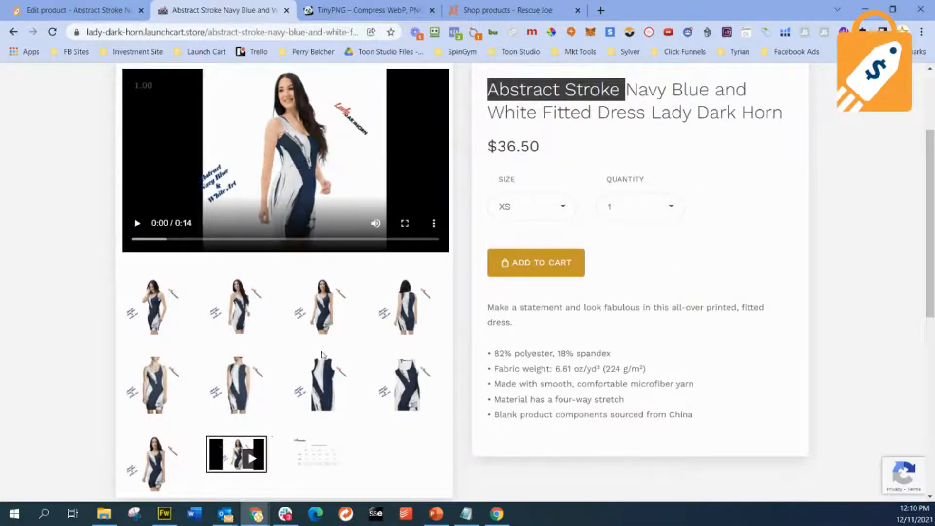
scroll(276, 318, up, 1)
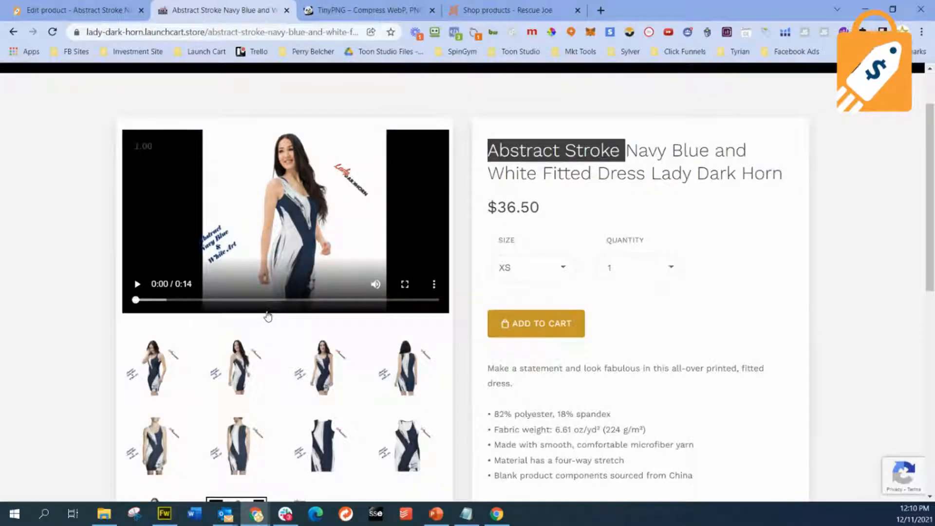
click(137, 284)
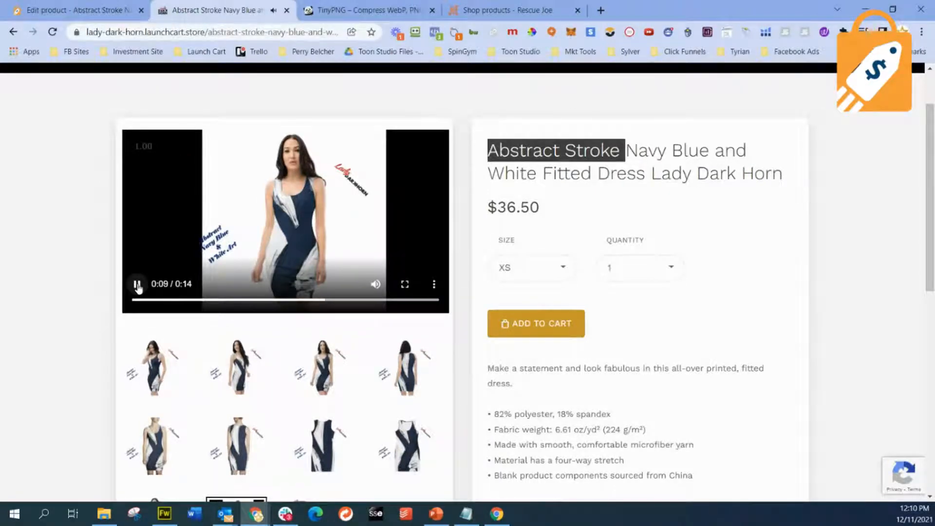
click(137, 285)
- Bring up the dress's first gallery image and examine its logo and artwork lettering
scroll(287, 372, down, 1)
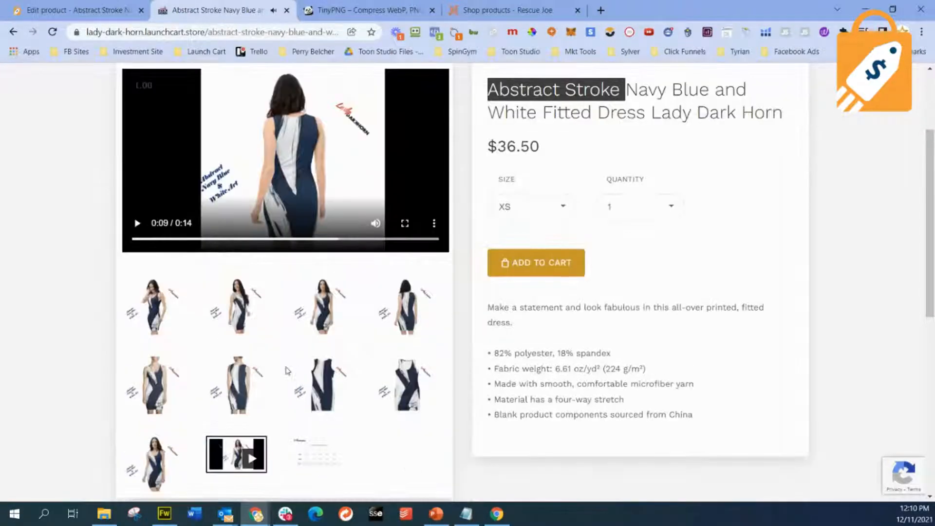
click(154, 314)
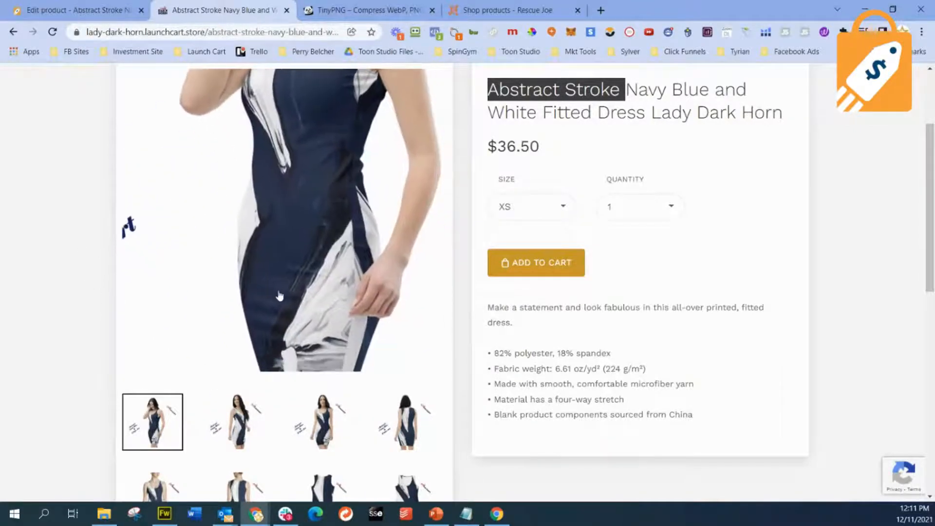
scroll(279, 296, up, 3)
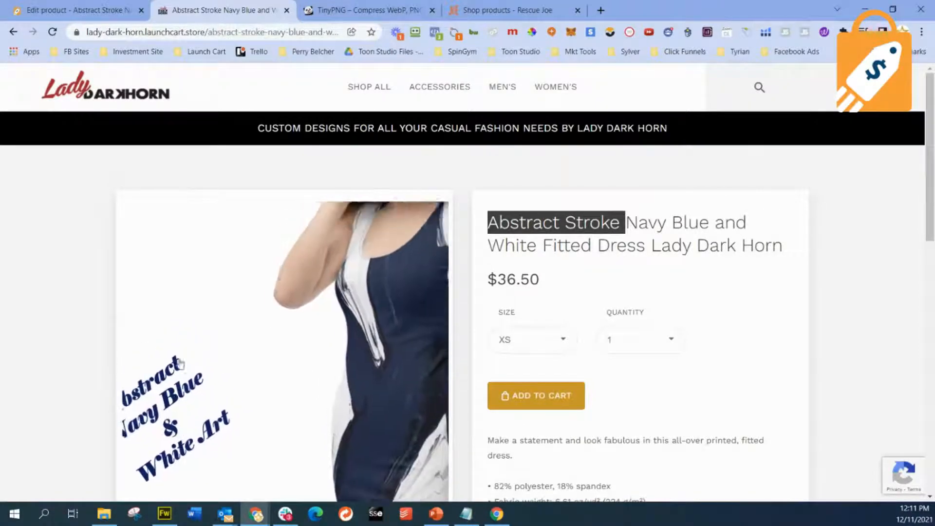
scroll(48, 310, down, 4)
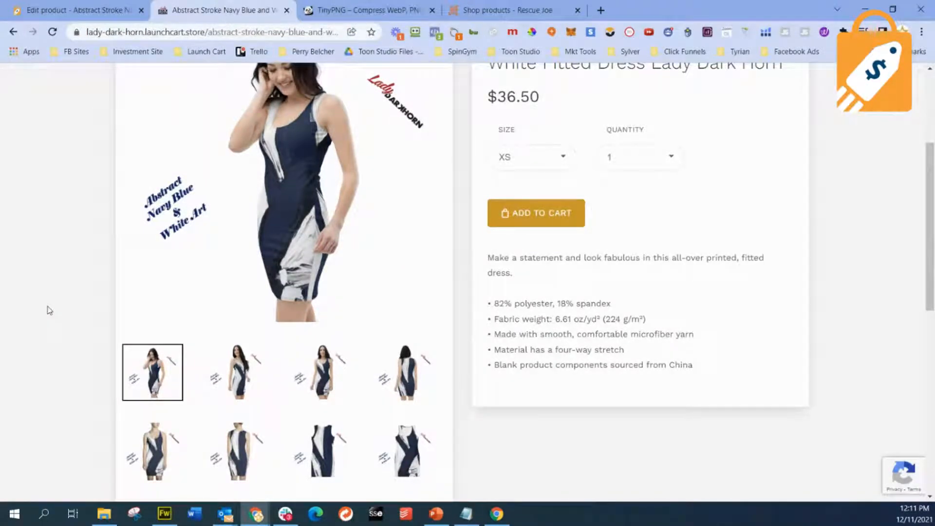
scroll(48, 309, up, 1)
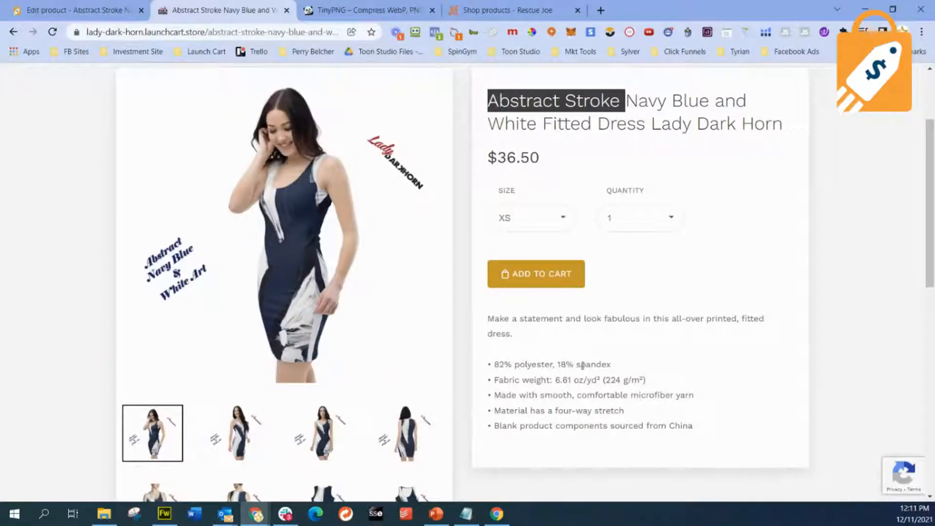
- Review the dress page's layout, comparing the gallery images with the price, size and quantity options and description
scroll(583, 365, down, 3)
scroll(582, 365, up, 3)
scroll(582, 366, down, 1)
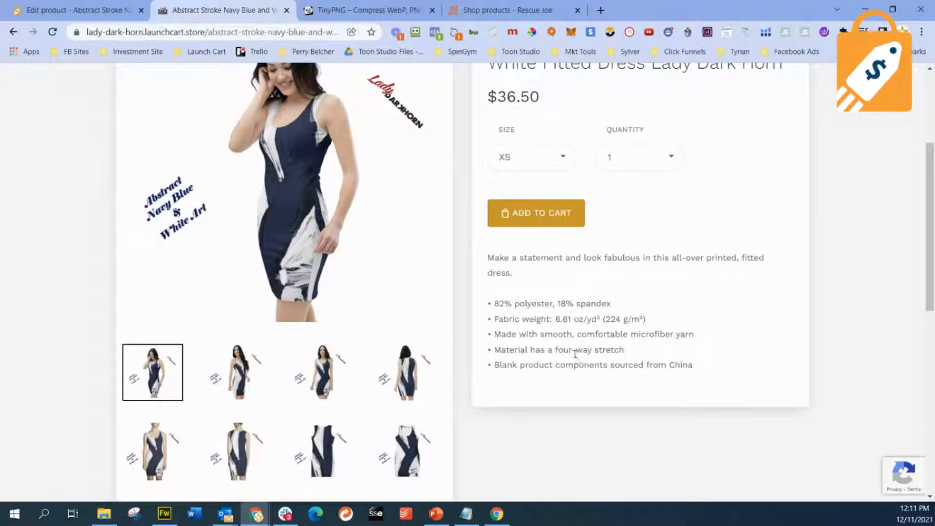
scroll(566, 350, up, 3)
scroll(566, 351, up, 1)
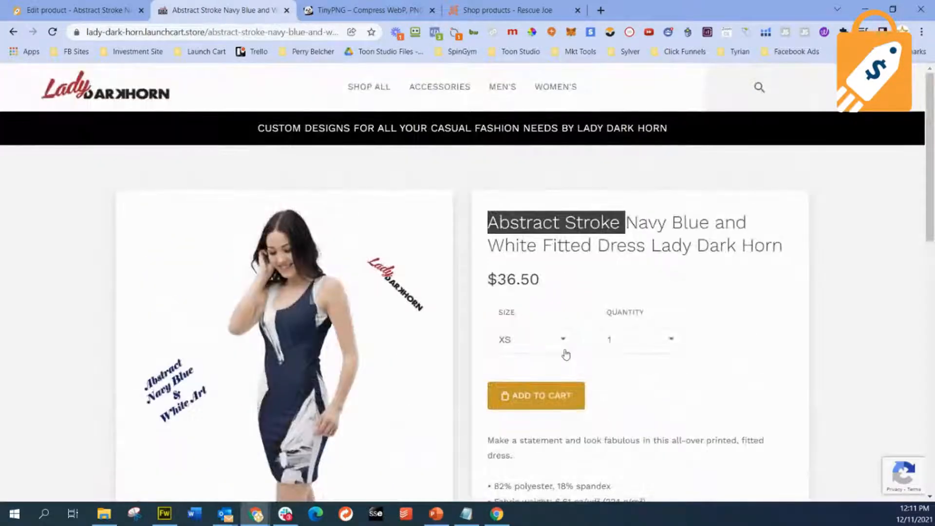
scroll(566, 354, down, 5)
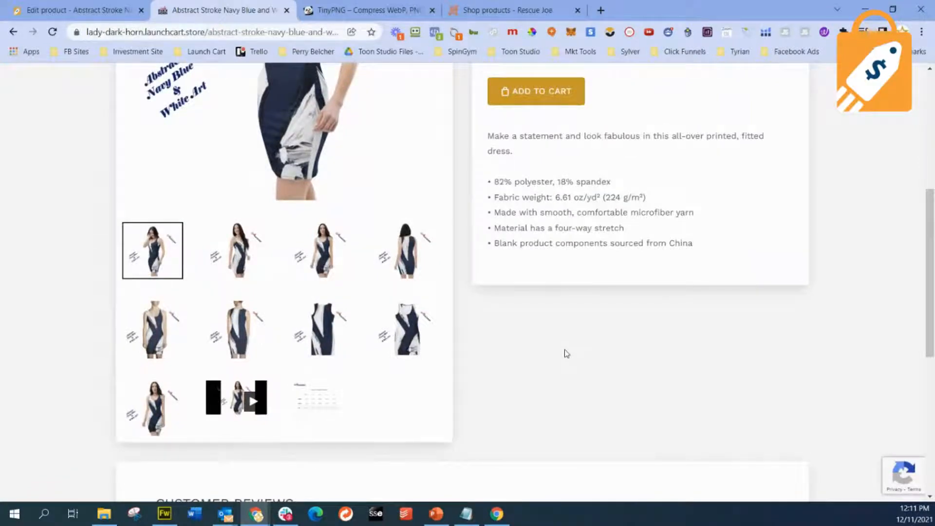
scroll(566, 353, up, 2)
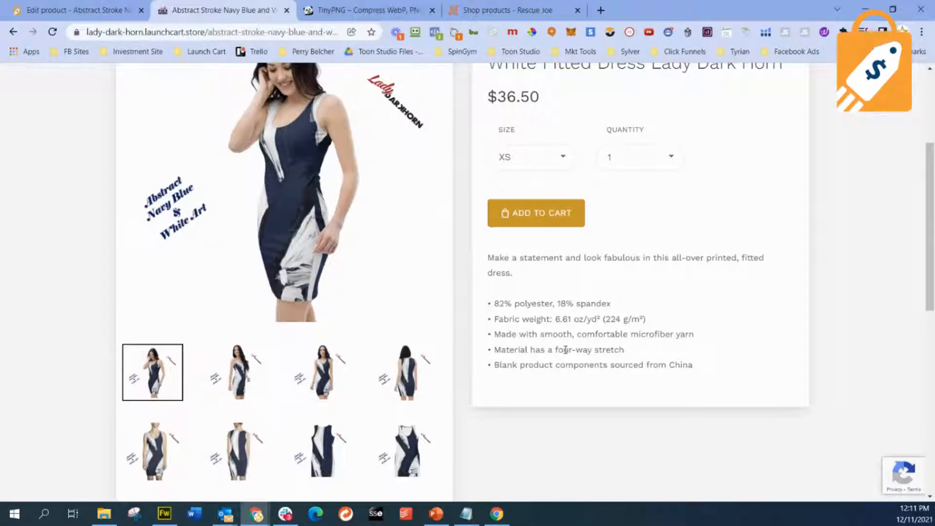
scroll(566, 350, up, 1)
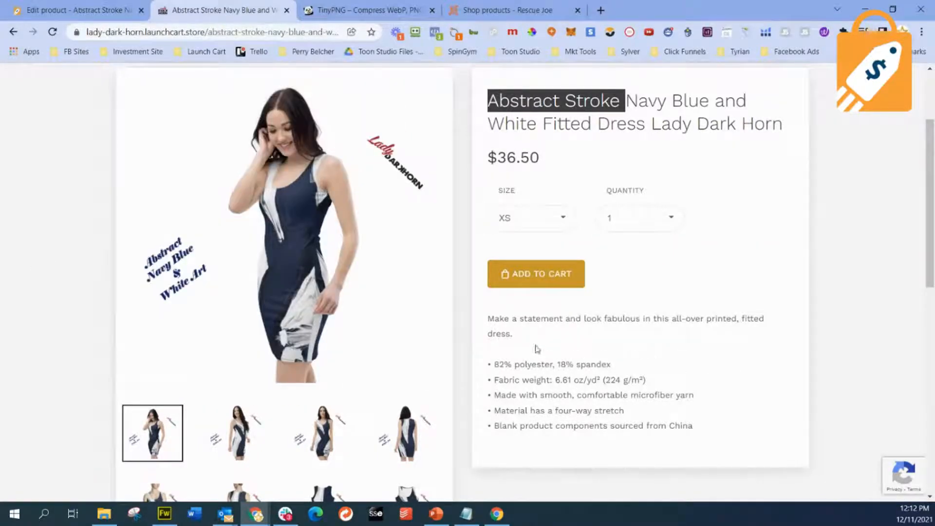
- Highlight the dress's full description text, clear the highlight and review the rest of the product page
click(518, 337)
triple_click(518, 337)
click(518, 337)
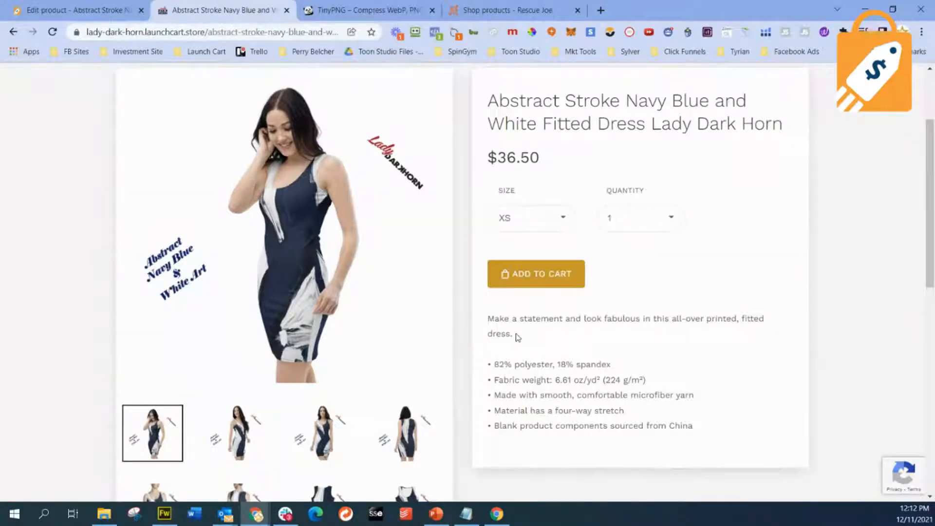
drag(710, 424, 490, 316)
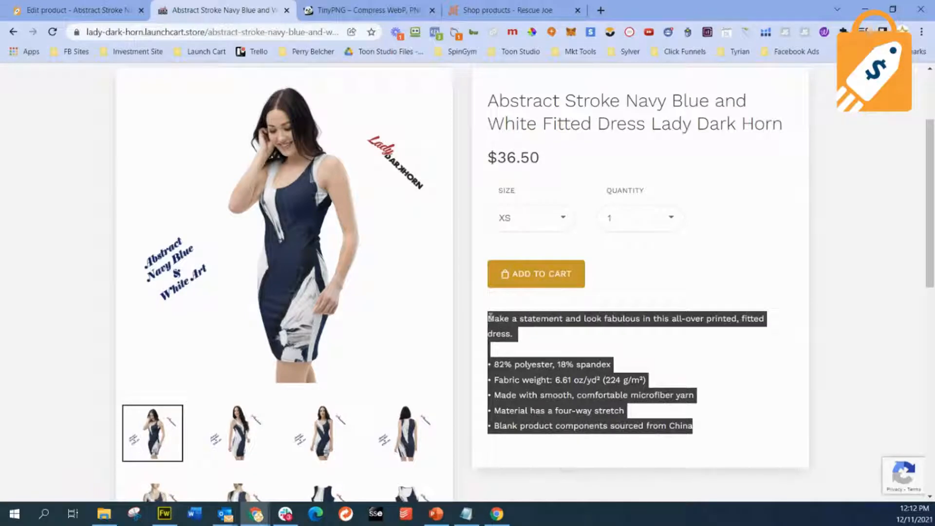
click(725, 409)
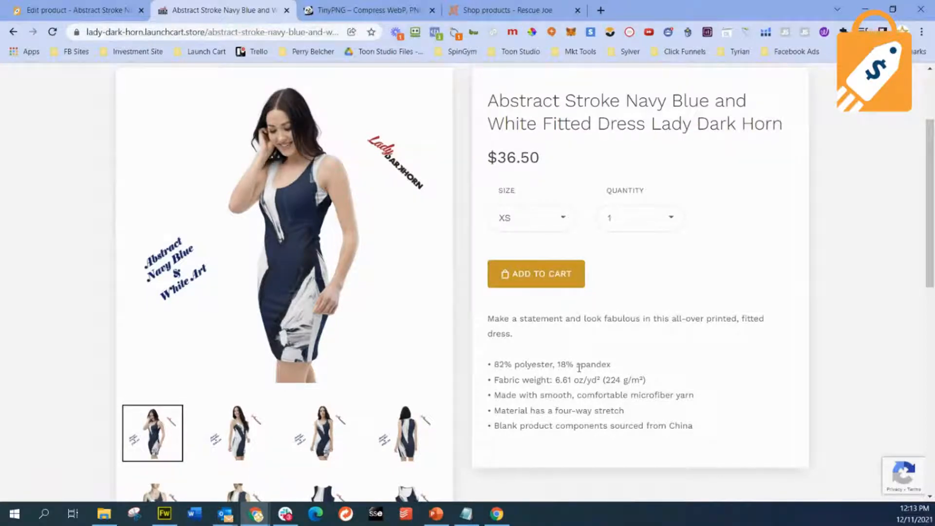
scroll(579, 368, down, 1)
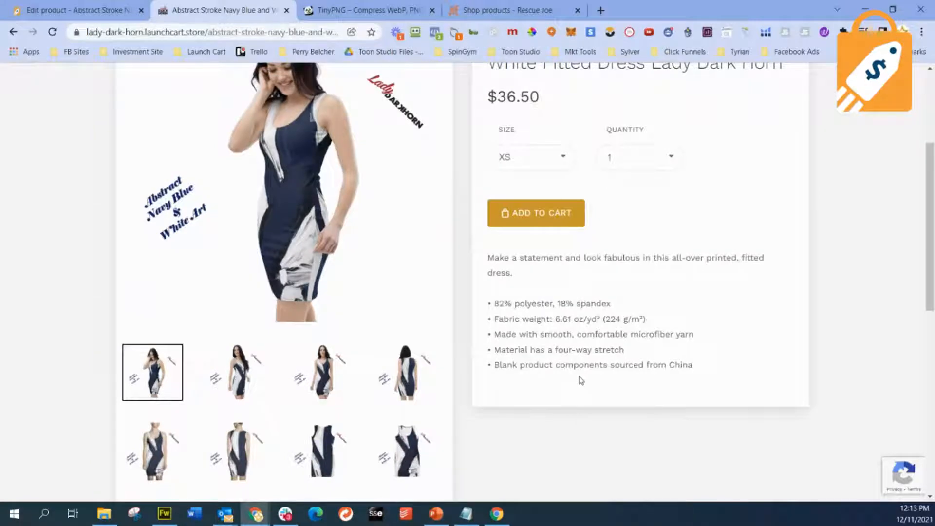
scroll(581, 379, up, 1)
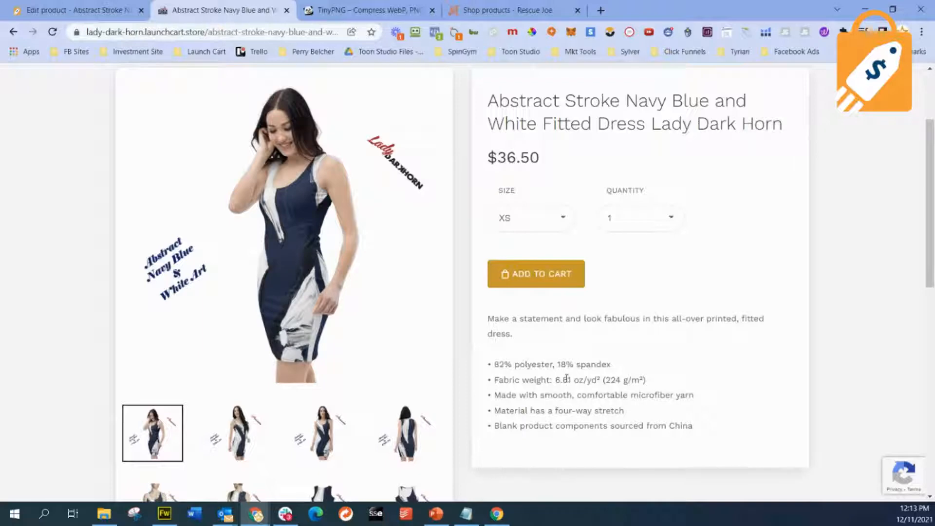
scroll(562, 372, up, 2)
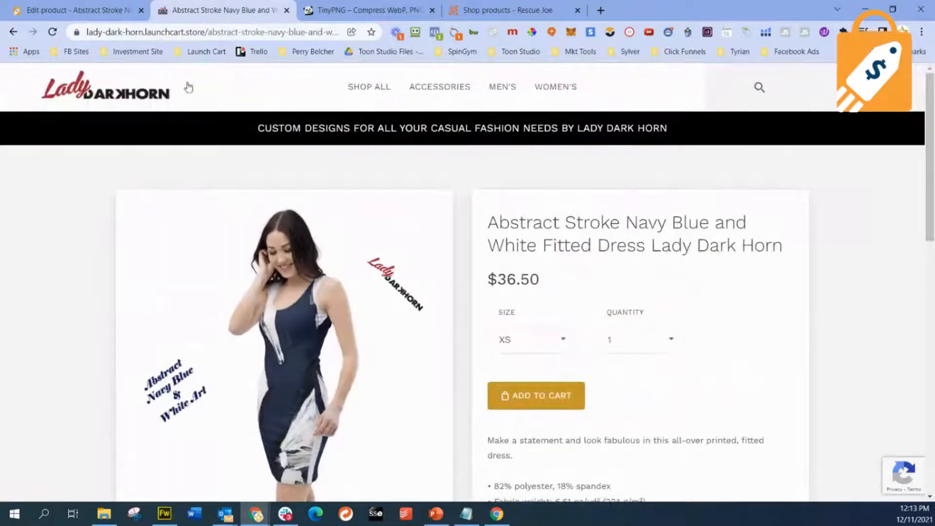
- Open the Lady Dark Horn storefront's home page and look over its slideshow and Top Categories section
click(122, 100)
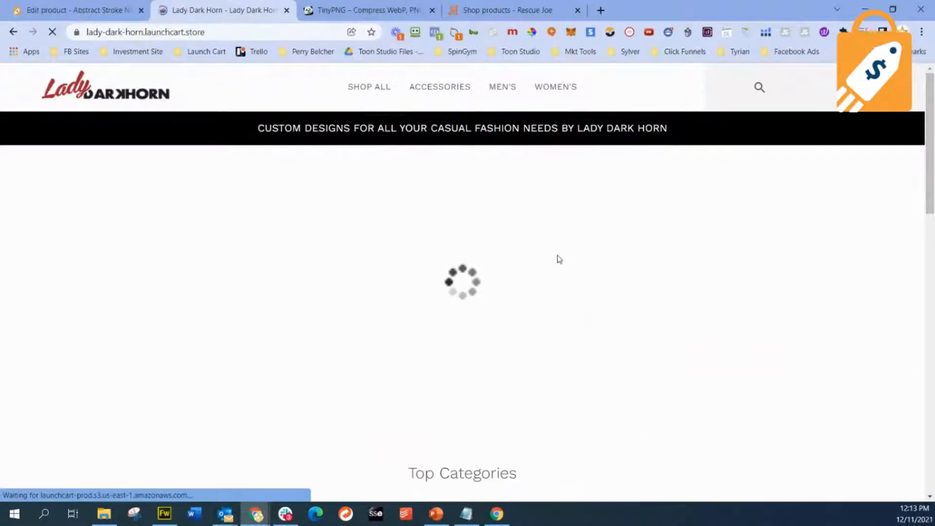
scroll(559, 259, down, 4)
scroll(558, 259, up, 4)
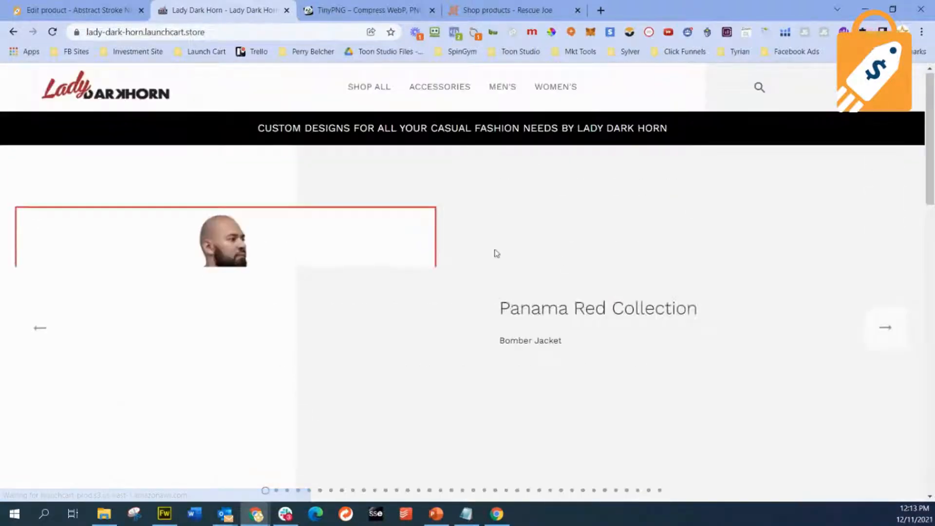
- Return the slideshow to the Panama Red Collection Bomber Jacket slide and save its image as a PNG in the Downloads folder
right_click(207, 312)
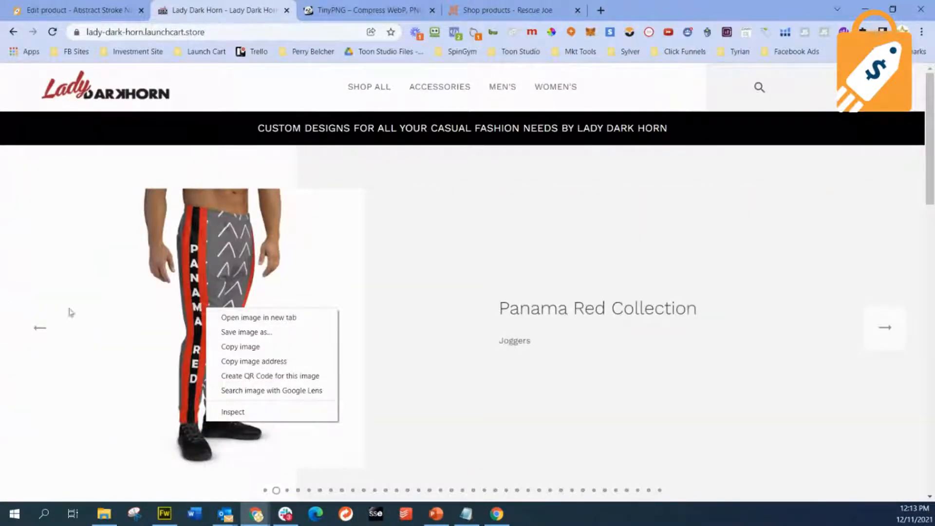
click(40, 328)
right_click(226, 299)
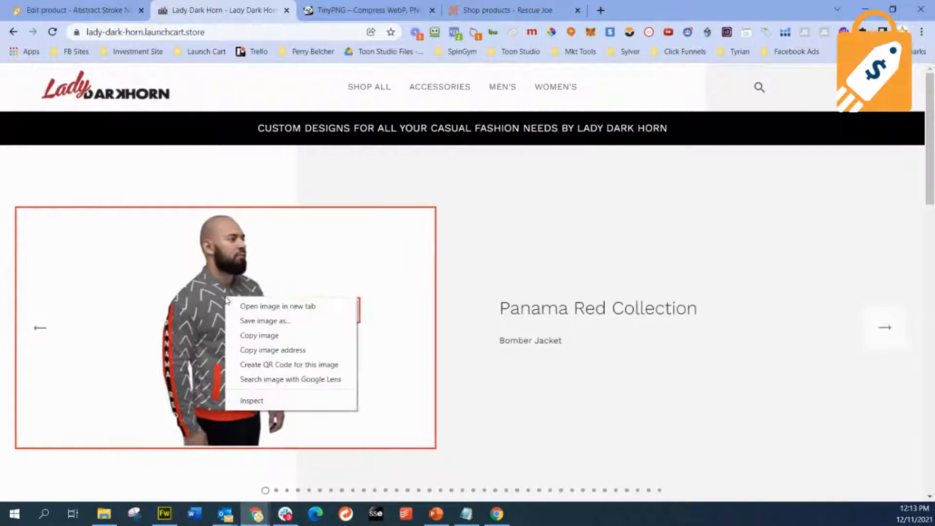
click(249, 320)
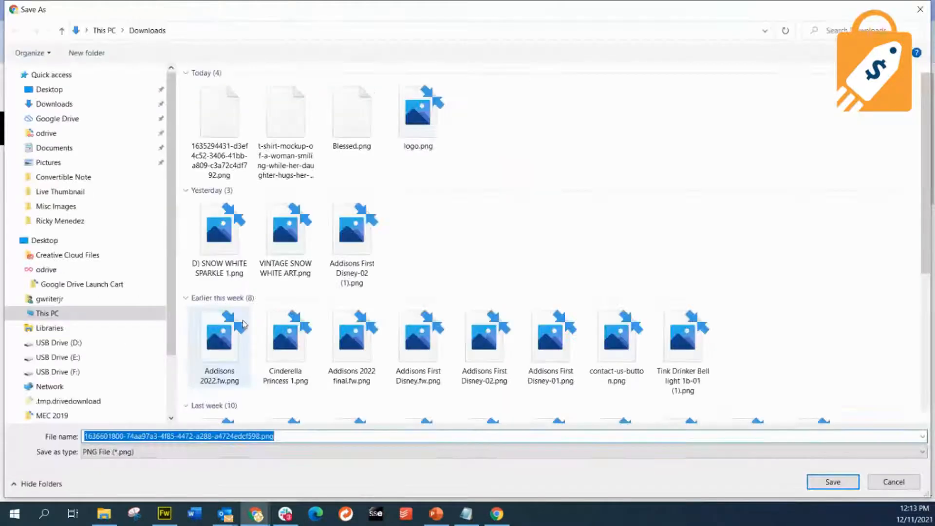
click(843, 488)
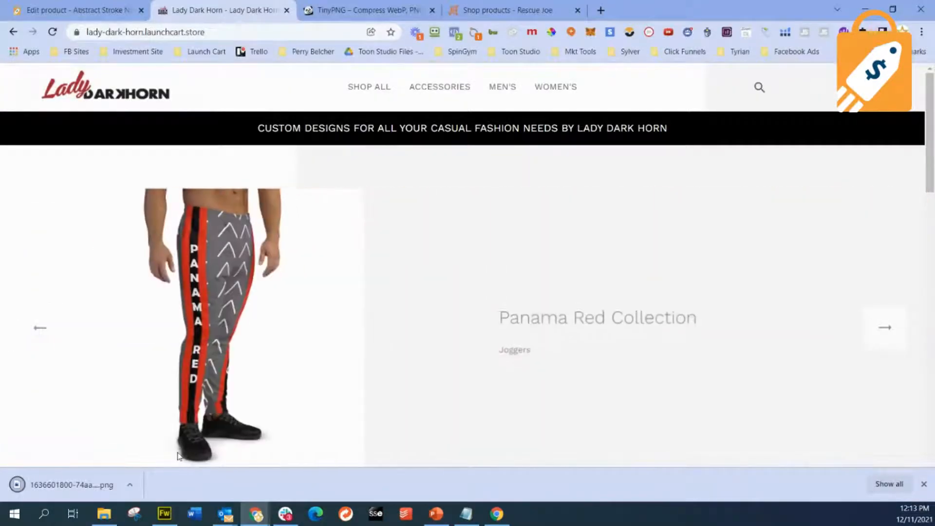
- Show the downloading slide image in its folder, check the .crdownload file's properties, and close the folder window
click(129, 485)
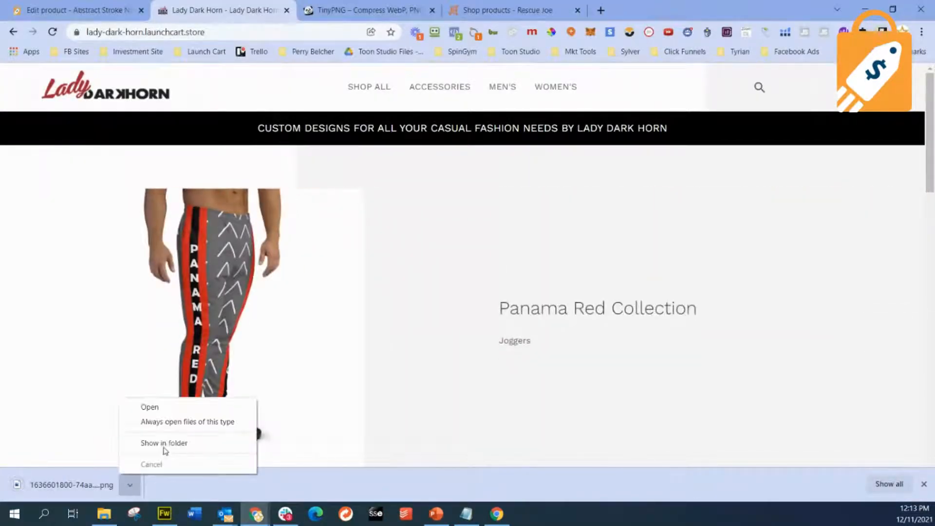
click(165, 446)
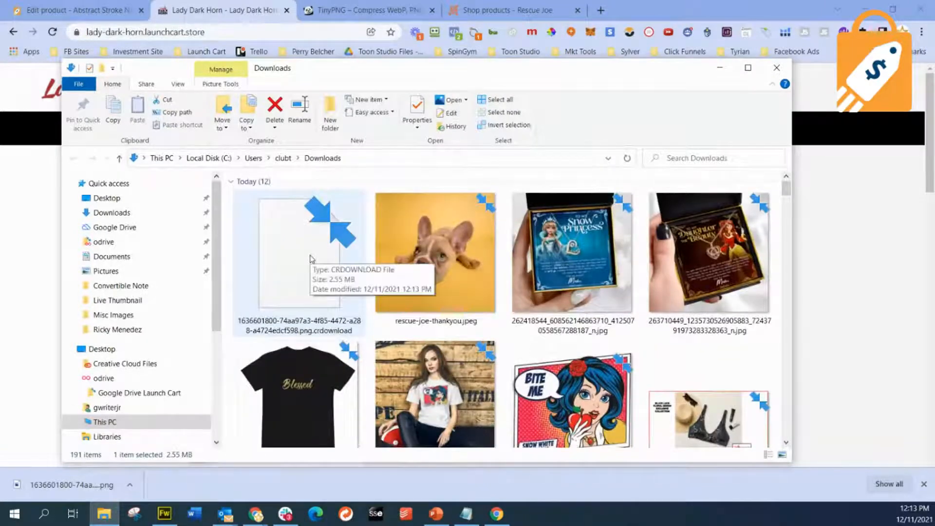
double_click(299, 288)
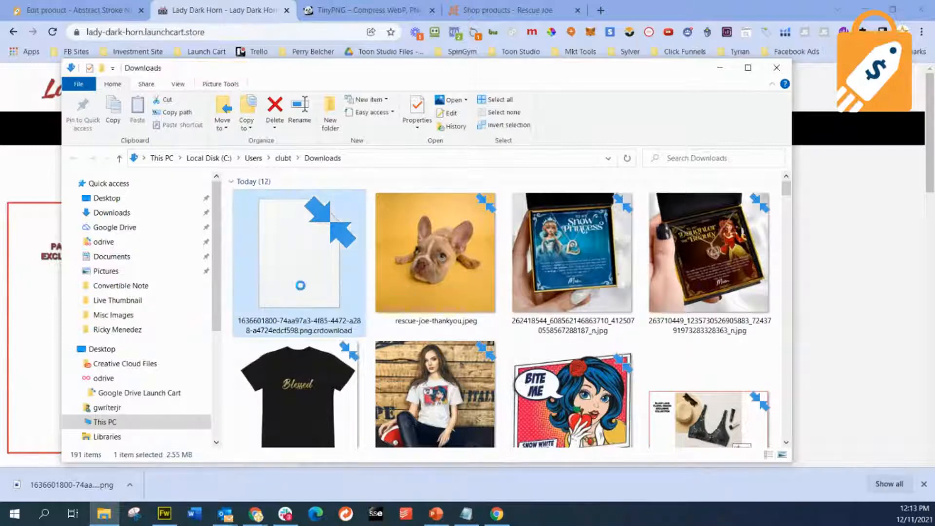
right_click(300, 286)
click(267, 282)
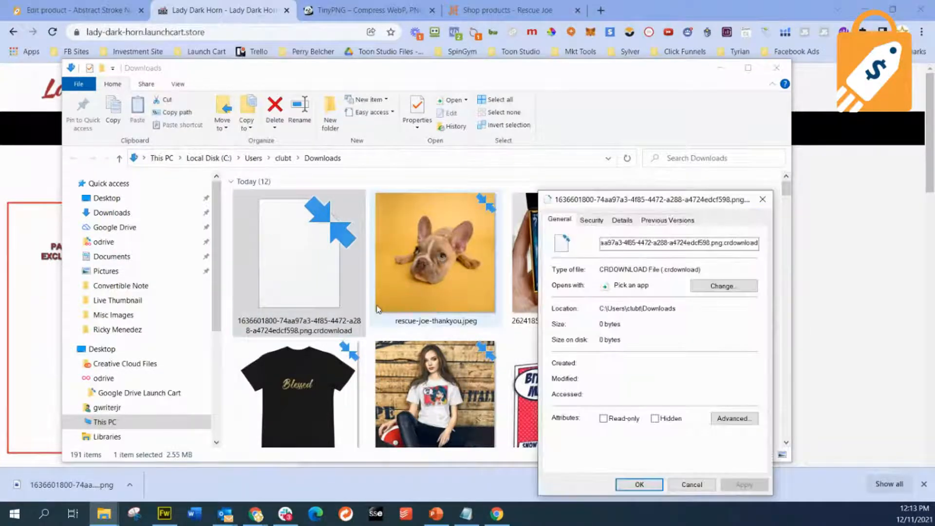
click(692, 484)
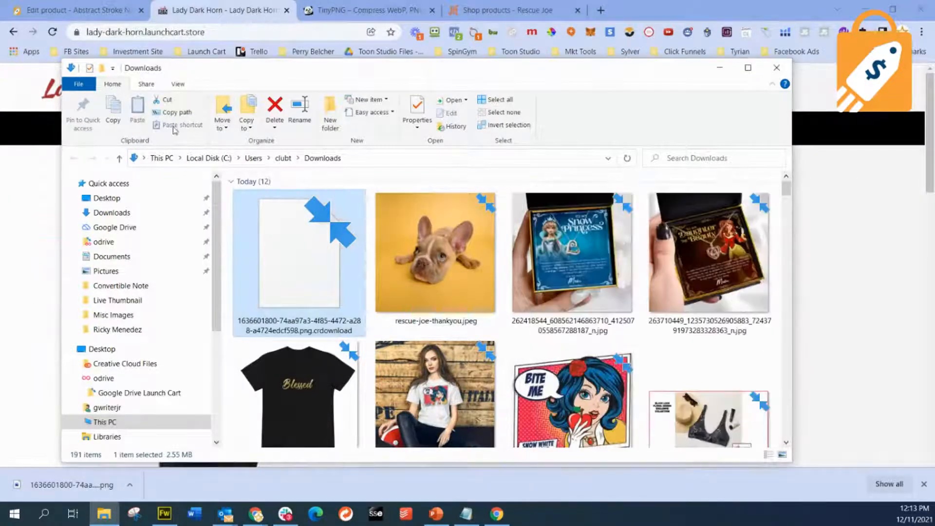
click(797, 74)
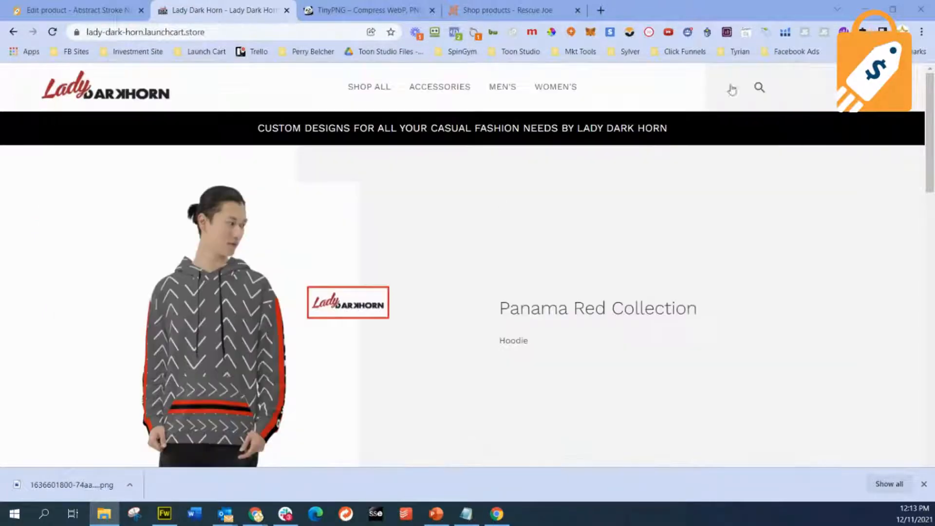
- Reopen the Downloads folder from the browser's download and locate the saved bomber jacket PNG among the files
click(129, 484)
click(153, 445)
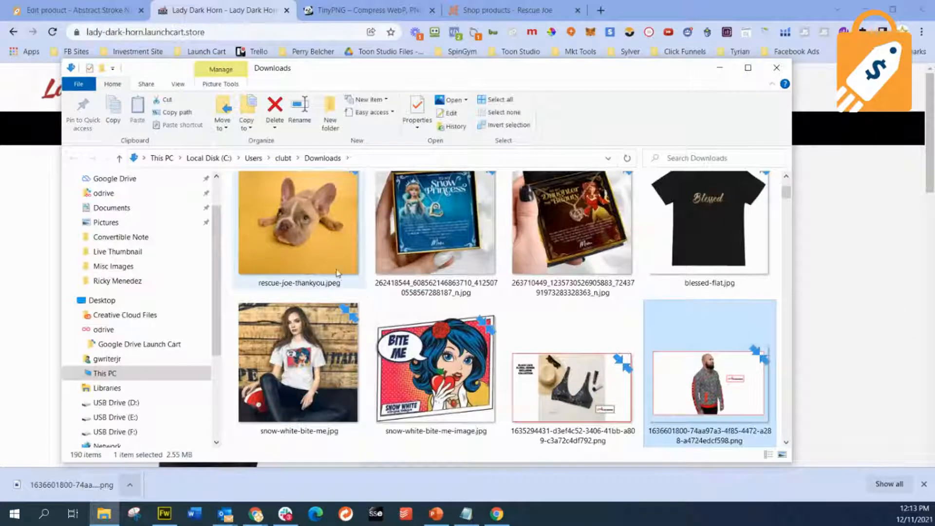
scroll(351, 298, down, 3)
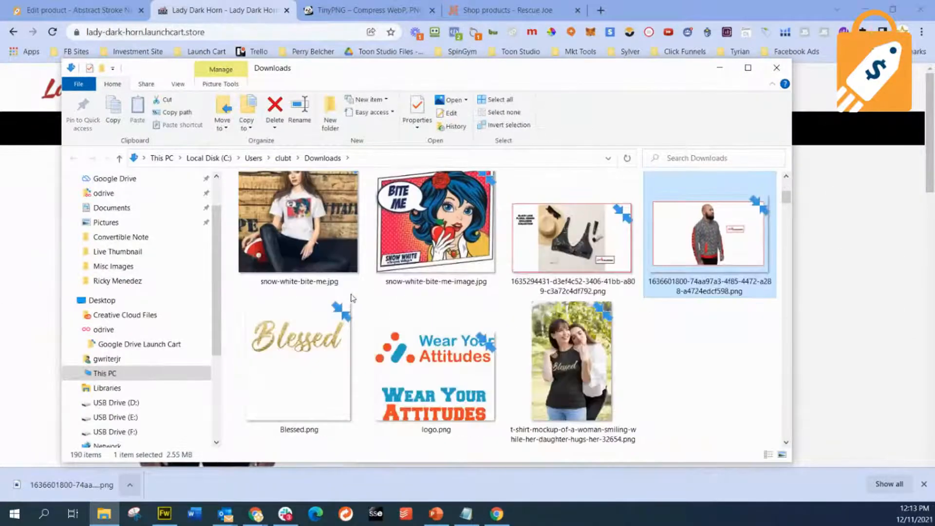
scroll(352, 298, up, 1)
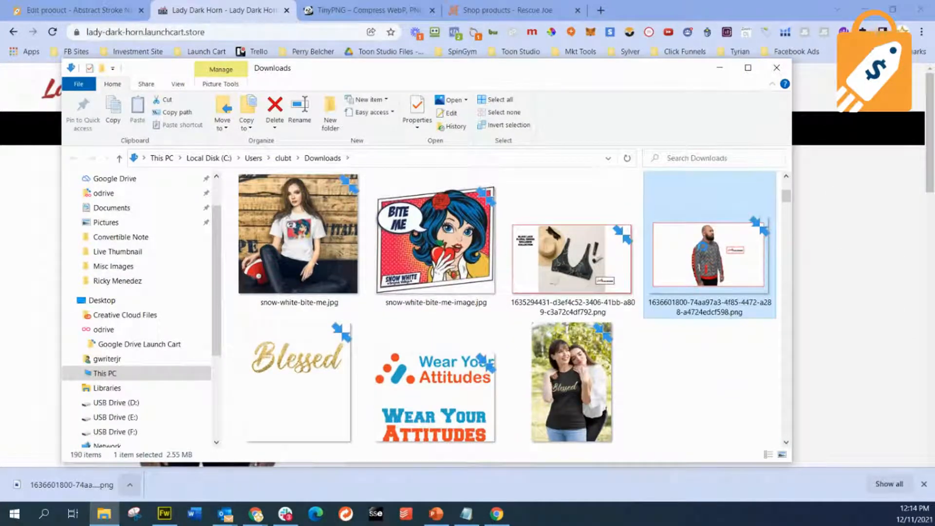
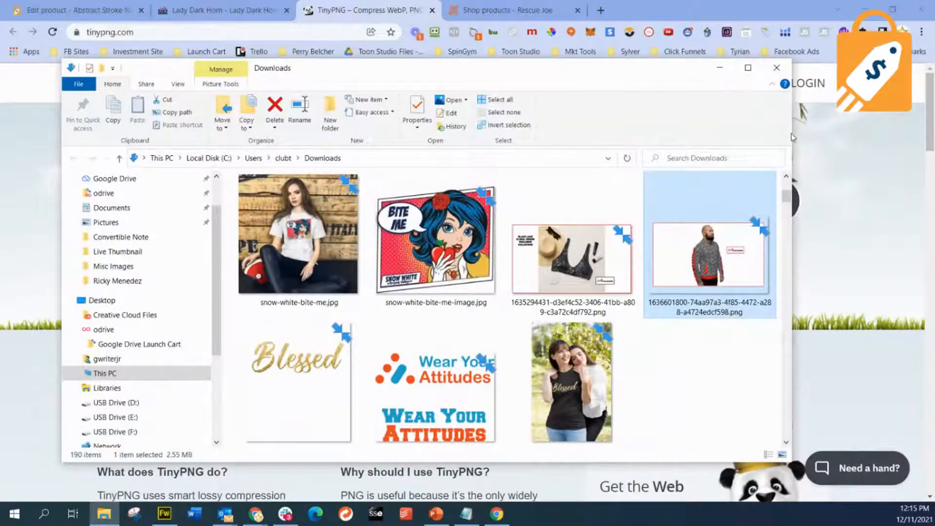
- Resize the Downloads window beside TinyPNG, compress the saved bomber jacket PNG there, and review the compression result
drag(793, 133, 408, 133)
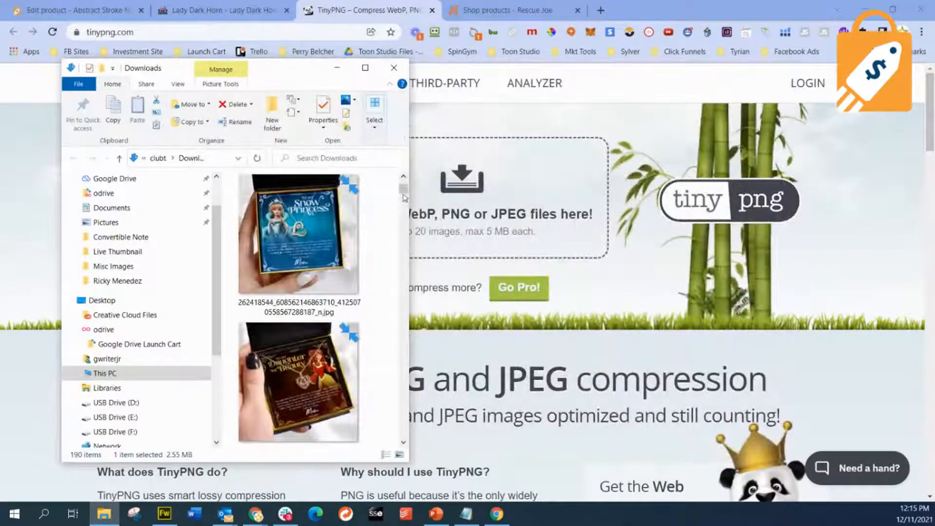
scroll(339, 265, down, 5)
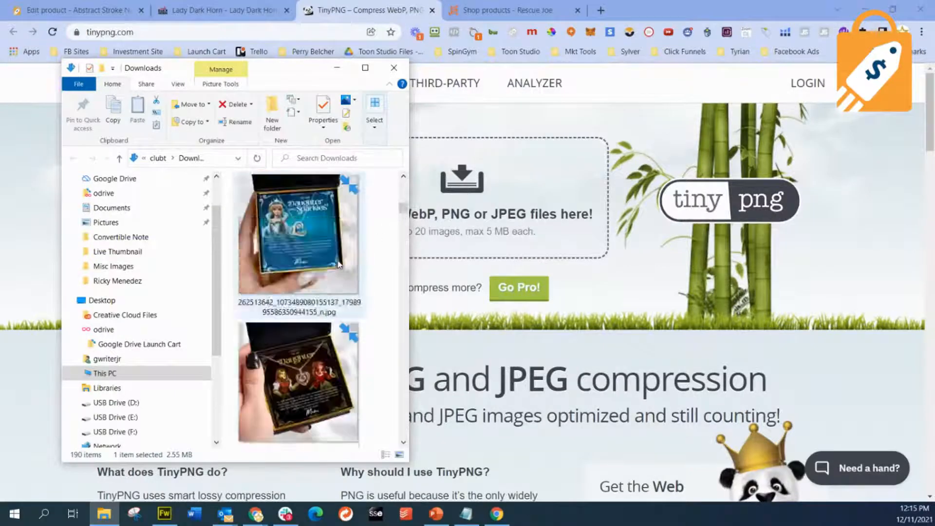
scroll(340, 265, up, 5)
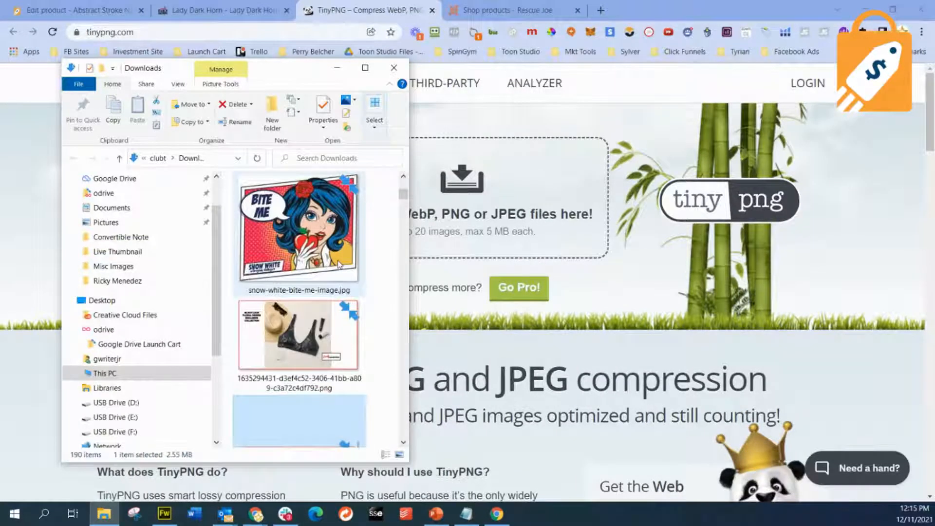
scroll(339, 265, up, 1)
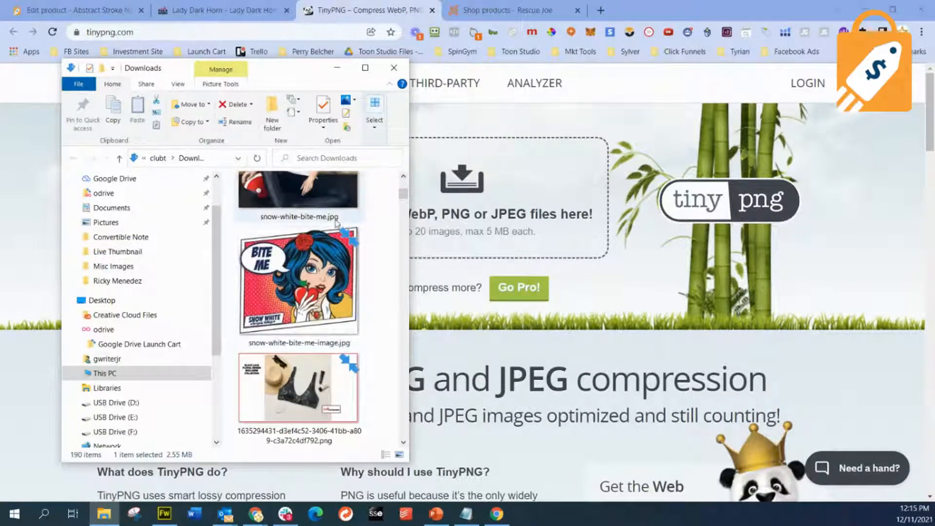
drag(412, 227, 566, 227)
scroll(459, 252, down, 6)
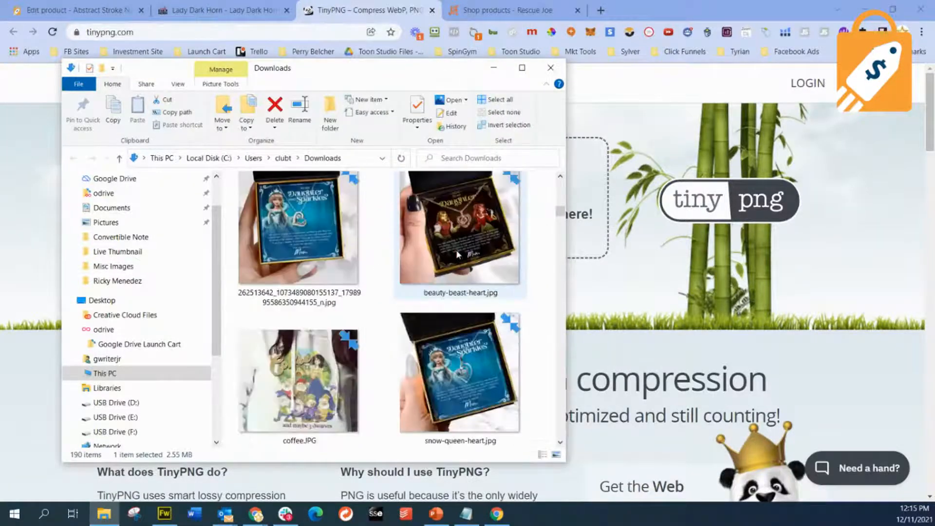
scroll(459, 252, up, 8)
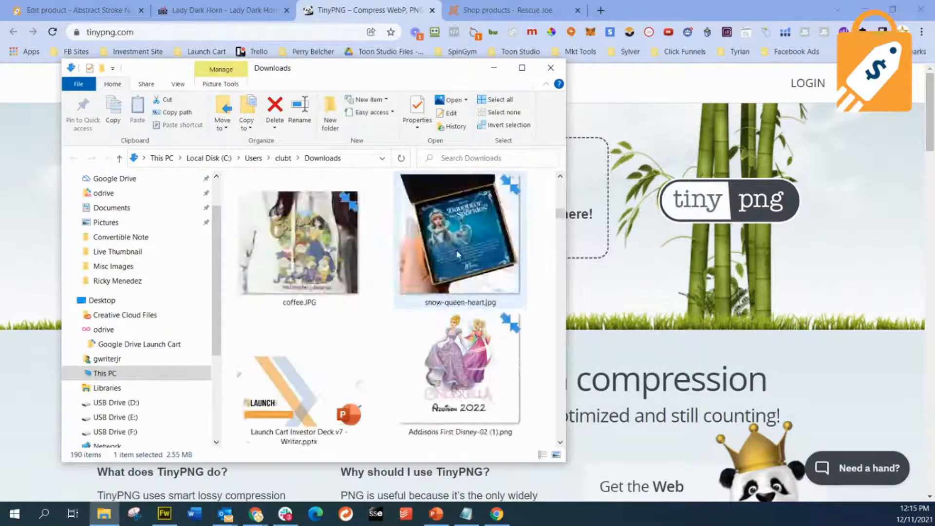
scroll(458, 253, down, 3)
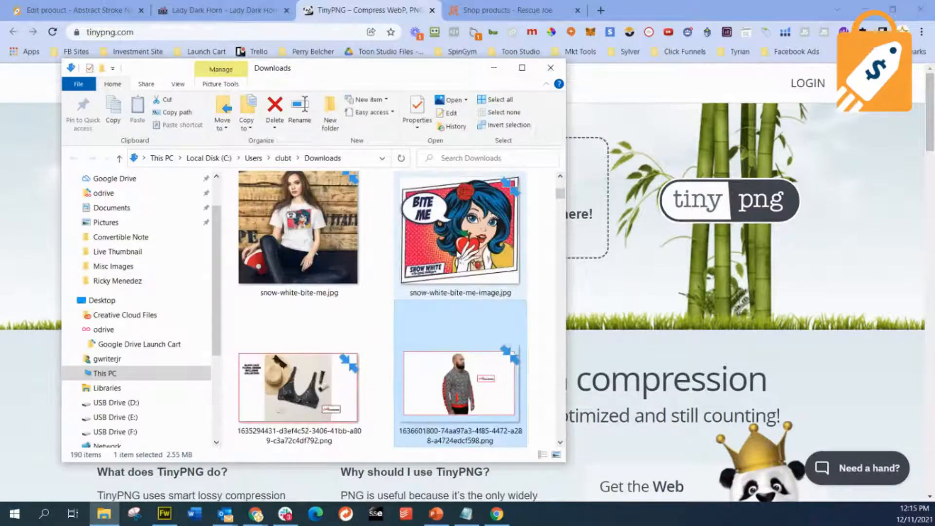
drag(483, 385, 589, 226)
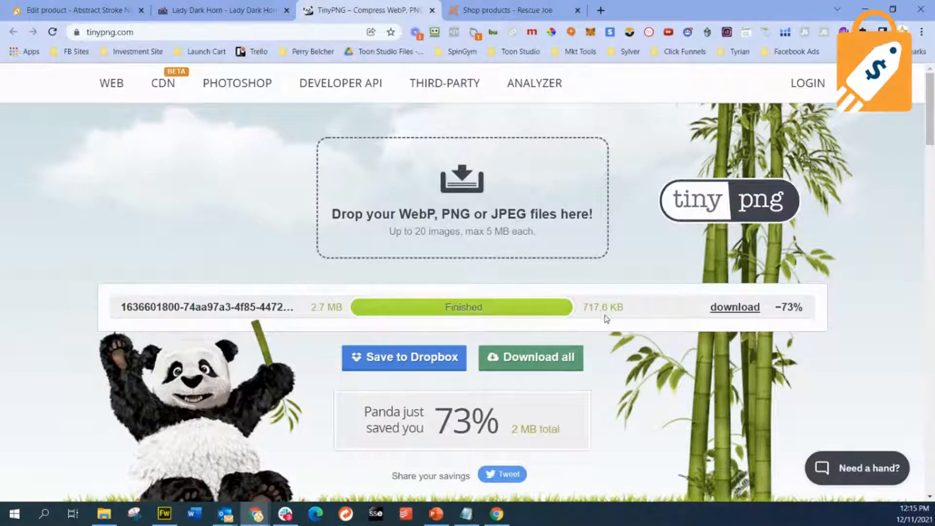
scroll(606, 318, down, 1)
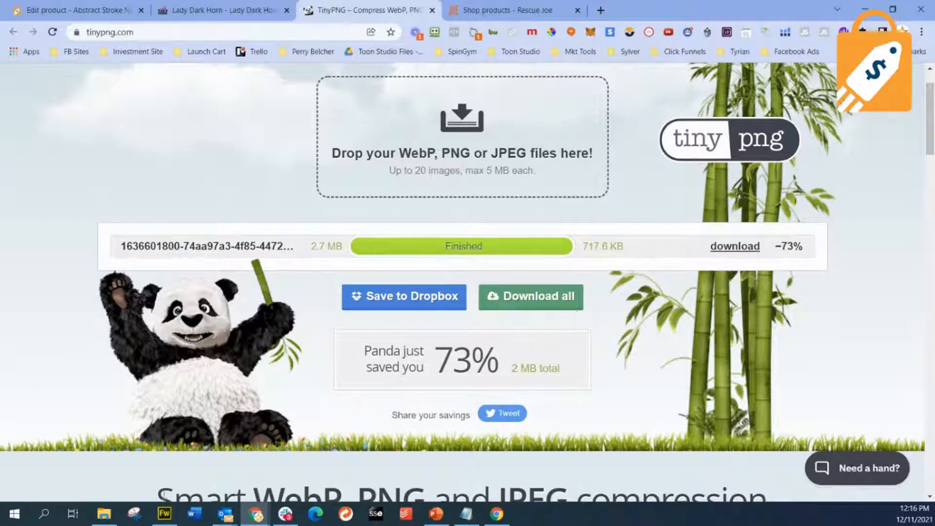
- Switch to Fireworks, open the bomber jacket PNG from the Downloads folder, and fit the whole image in view
click(165, 513)
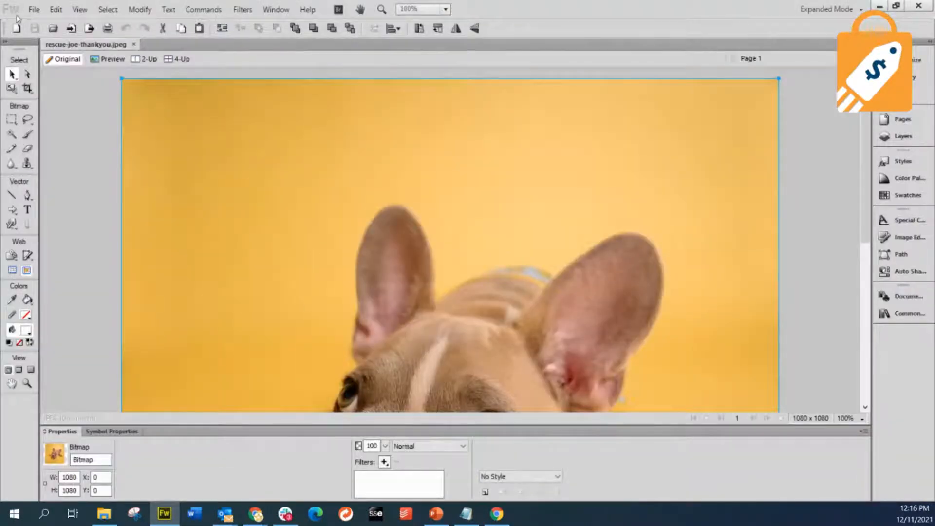
click(34, 9)
click(55, 52)
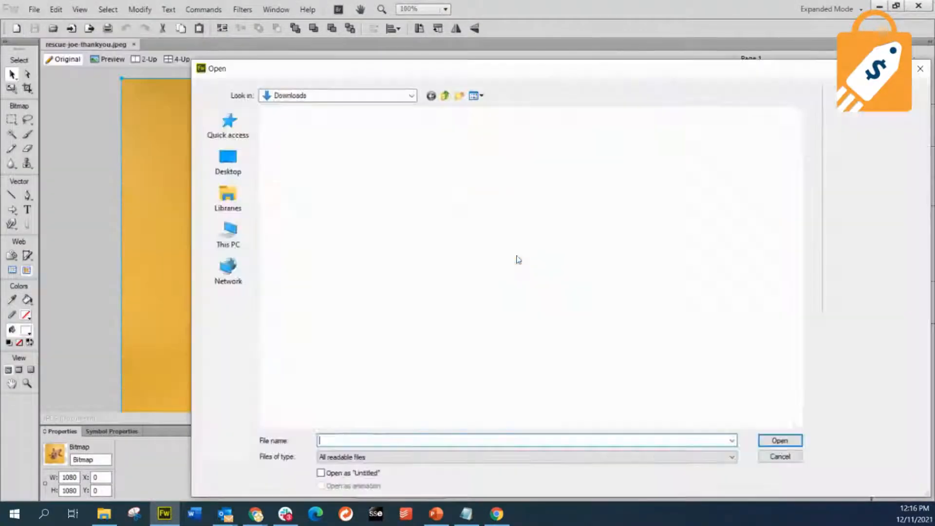
click(368, 232)
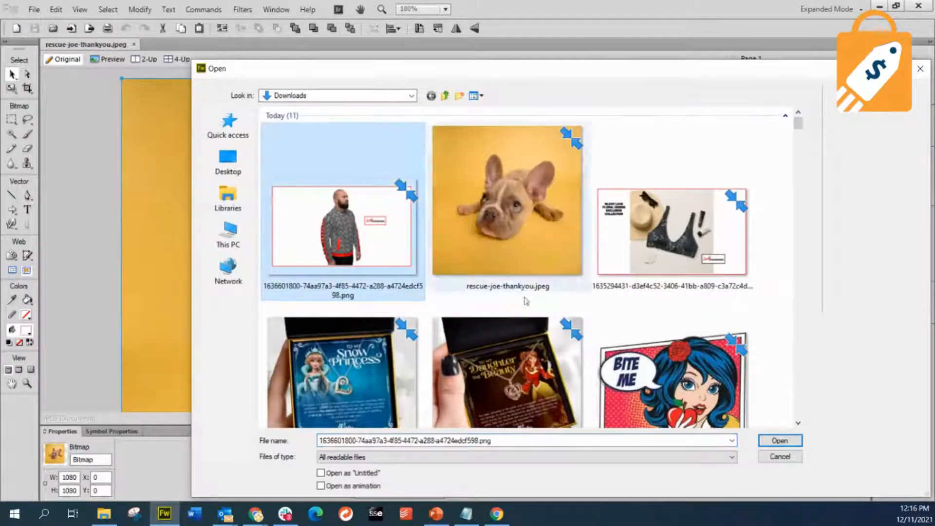
click(779, 441)
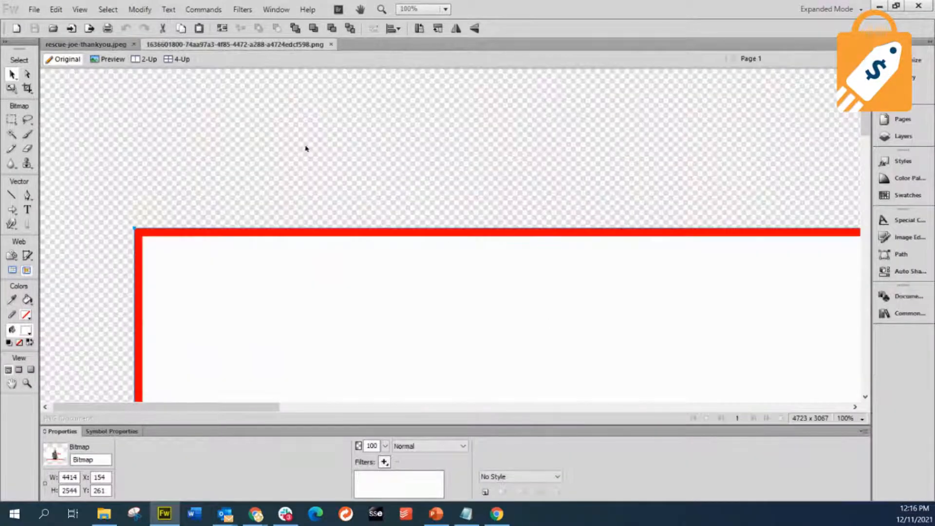
click(140, 10)
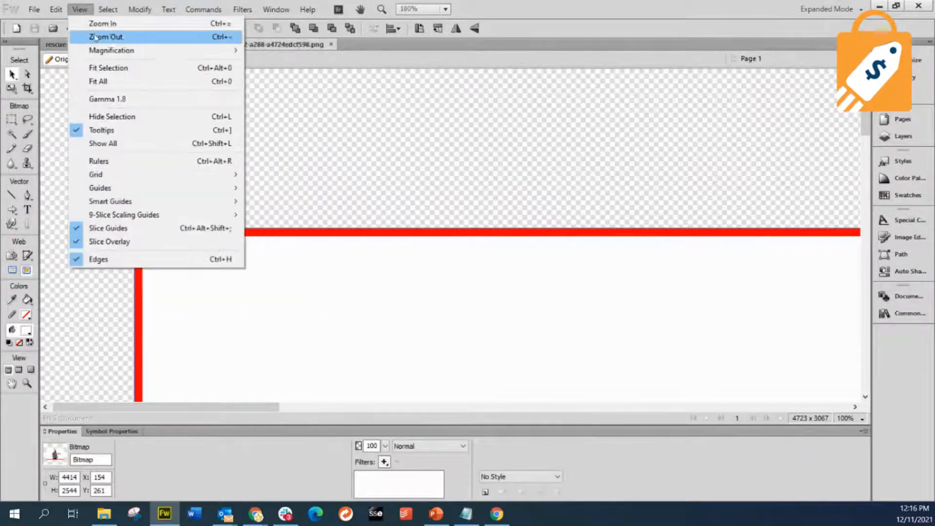
click(93, 81)
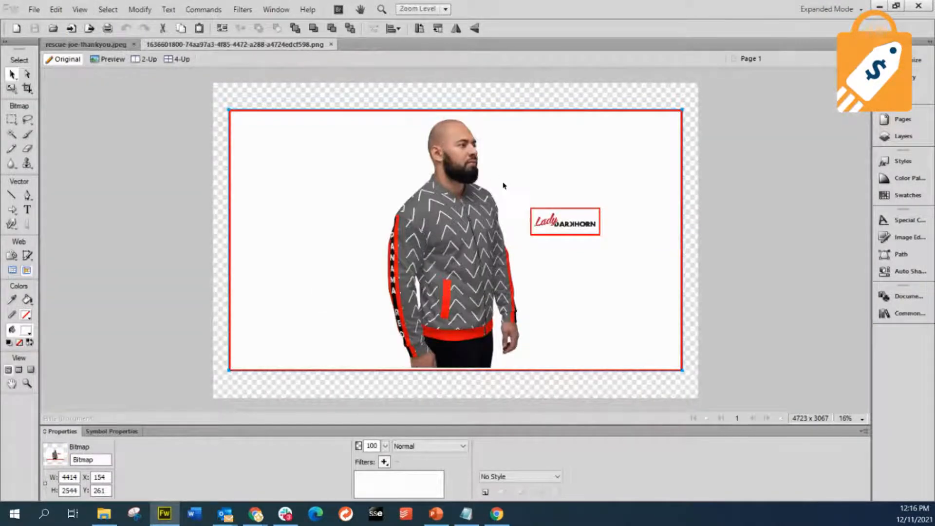
- Resize the bomber jacket image to 2000 pixels wide with constrained proportions
click(139, 9)
mouse_move(161, 28)
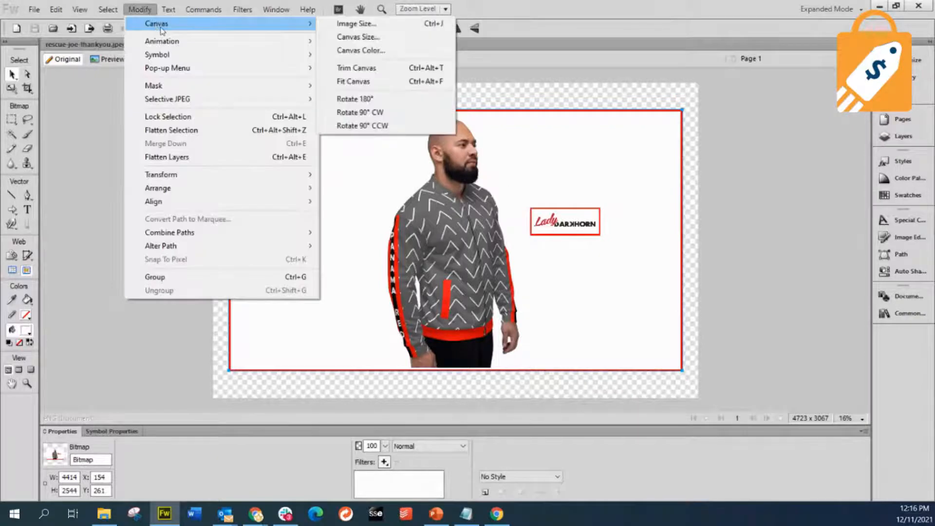
click(355, 23)
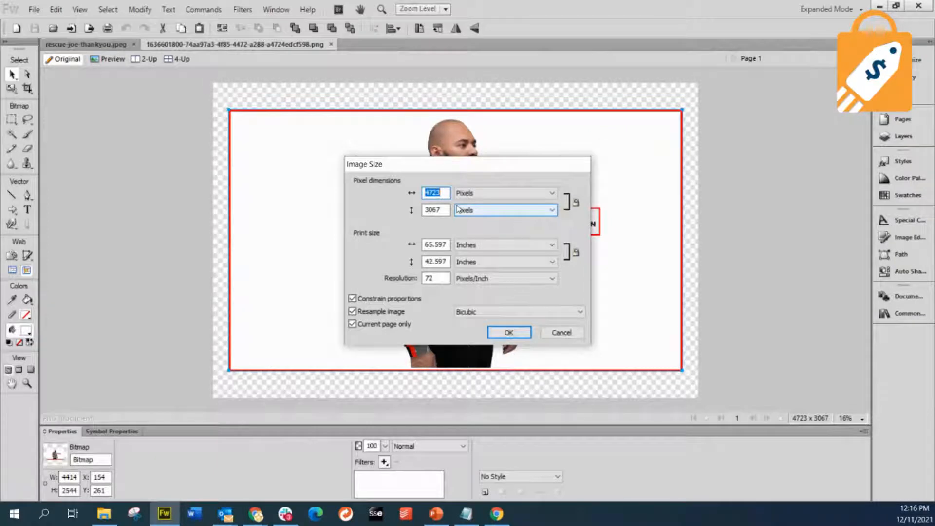
text(2000)
click(509, 332)
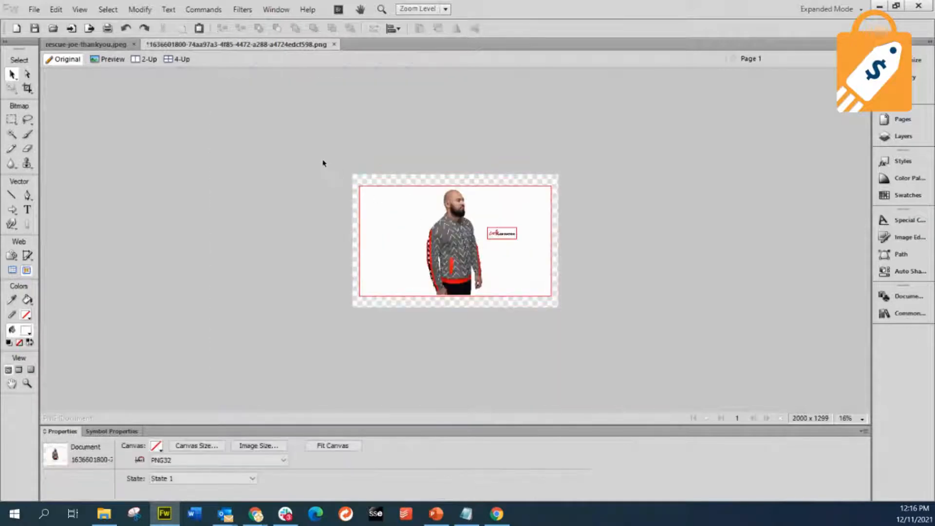
- Preview the resized image as a JPEG at quality 80 to check its file size, and close the preview without exporting
click(33, 10)
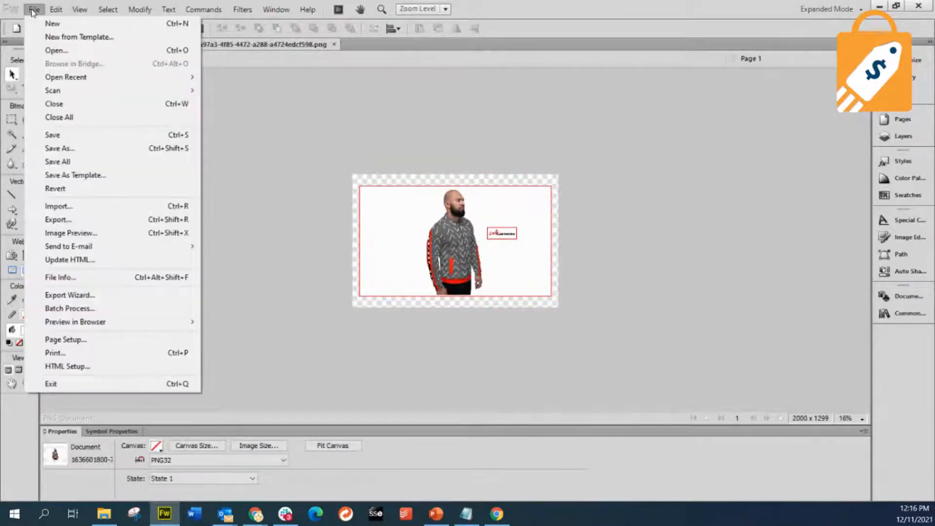
click(77, 235)
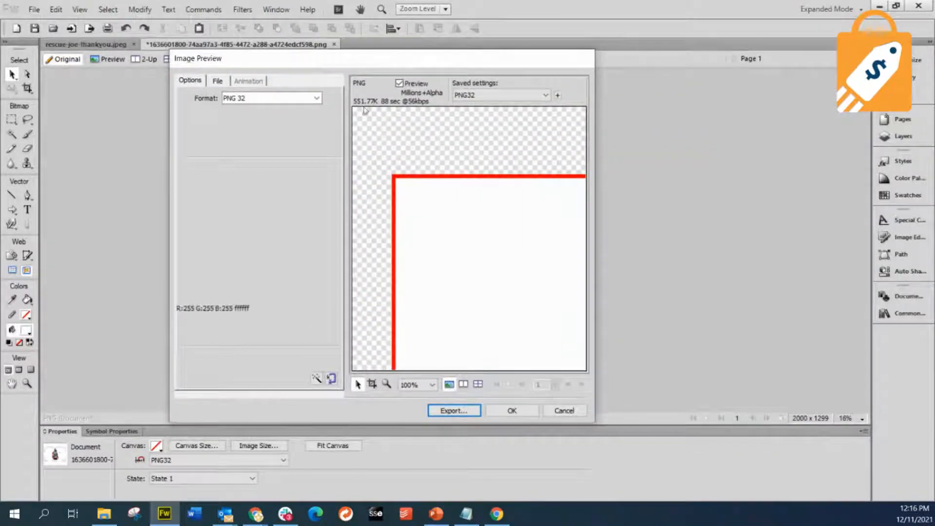
click(317, 99)
click(249, 126)
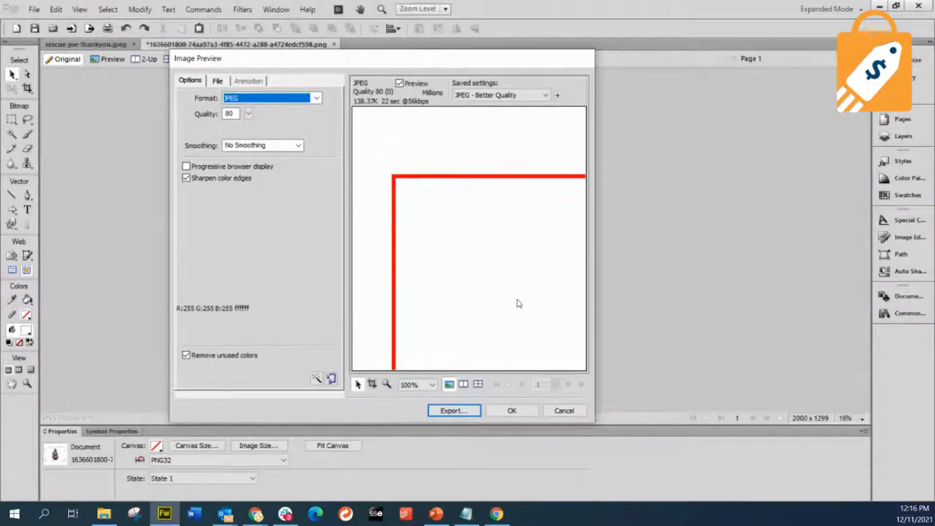
drag(518, 303, 442, 191)
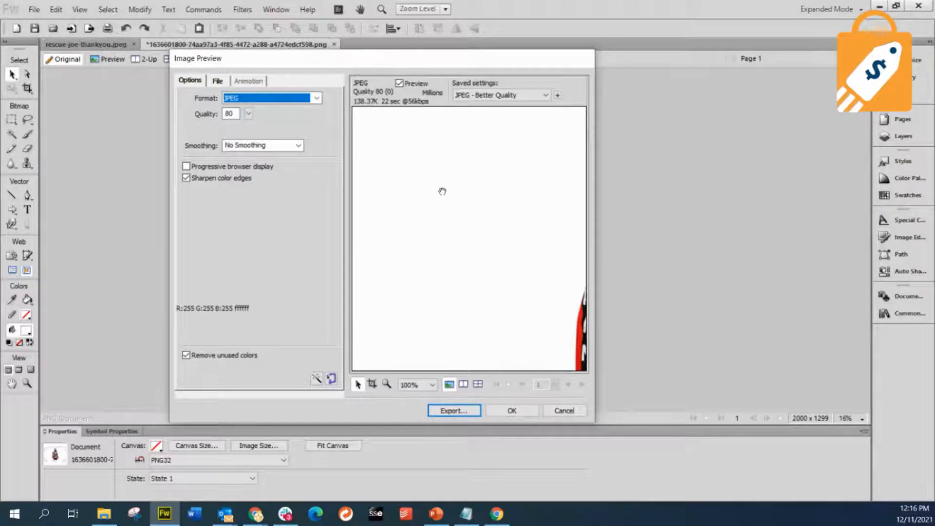
click(564, 411)
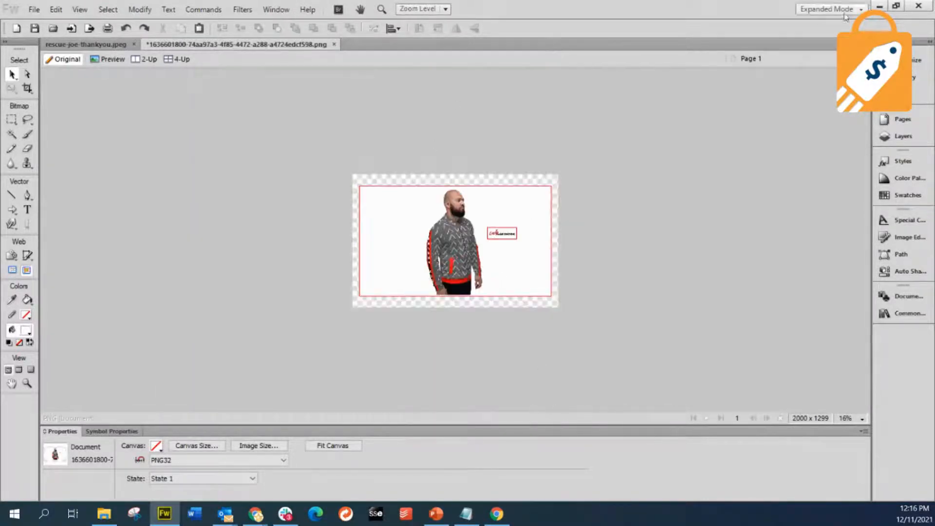
- Switch back to the Lady Dark Horn storefront in the browser and look over the home page's Featured Products section
click(880, 6)
click(78, 10)
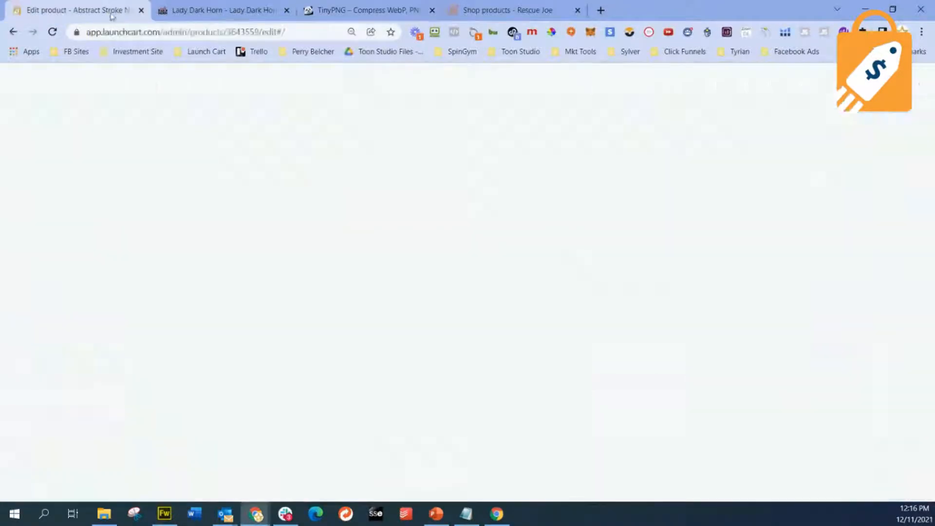
click(229, 16)
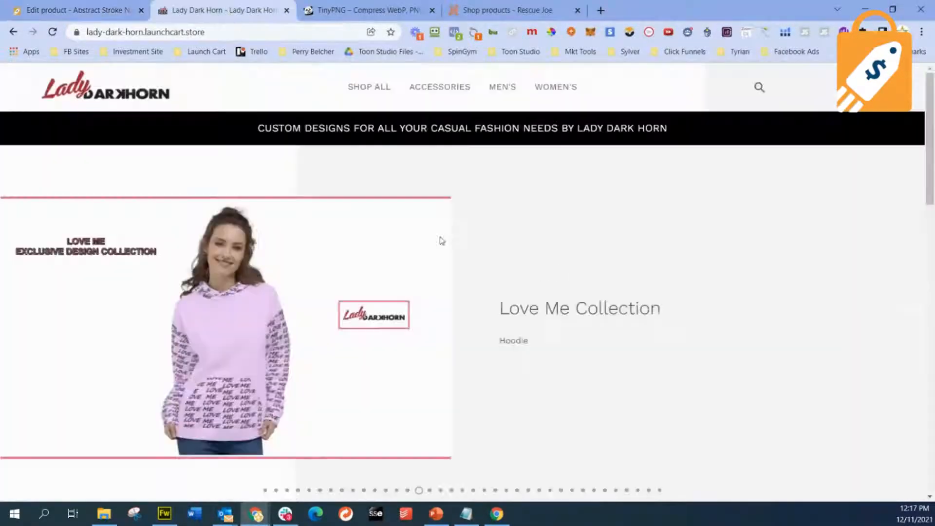
scroll(426, 275, down, 12)
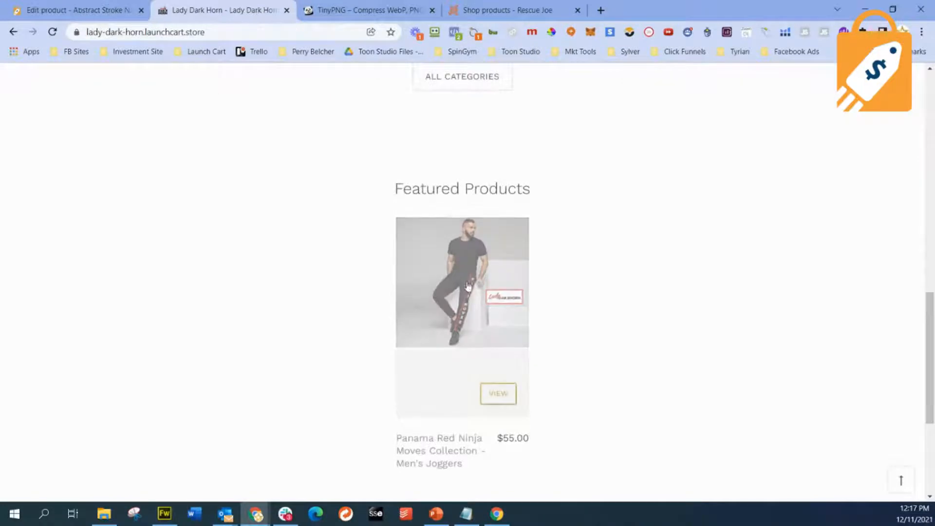
scroll(438, 285, down, 5)
scroll(463, 289, up, 5)
- Open the featured Panama Red Ninja Moves Collection - Men's Joggers product and review its image gallery and description
click(459, 266)
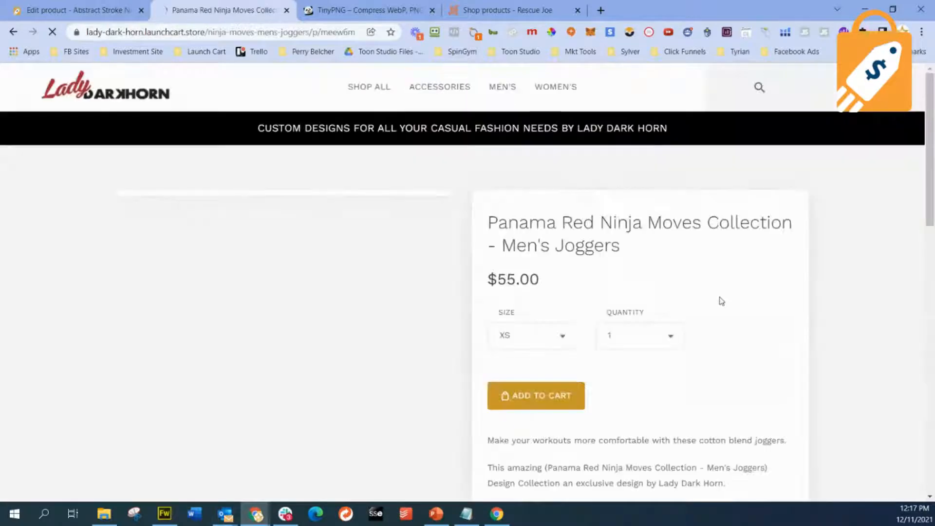
scroll(723, 302, down, 3)
scroll(721, 301, down, 3)
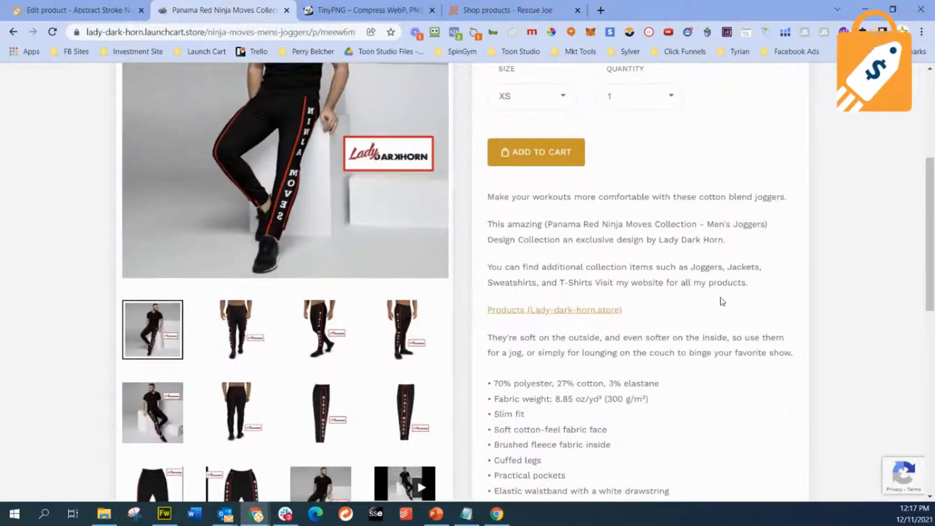
scroll(661, 304, down, 3)
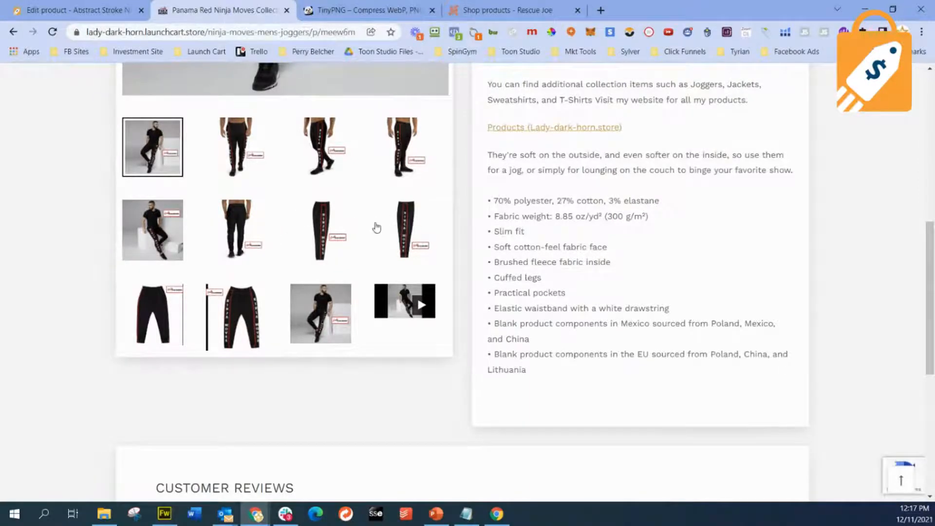
scroll(381, 233, up, 15)
- Return to the home page, open the Accessories category, and look through its products
click(106, 86)
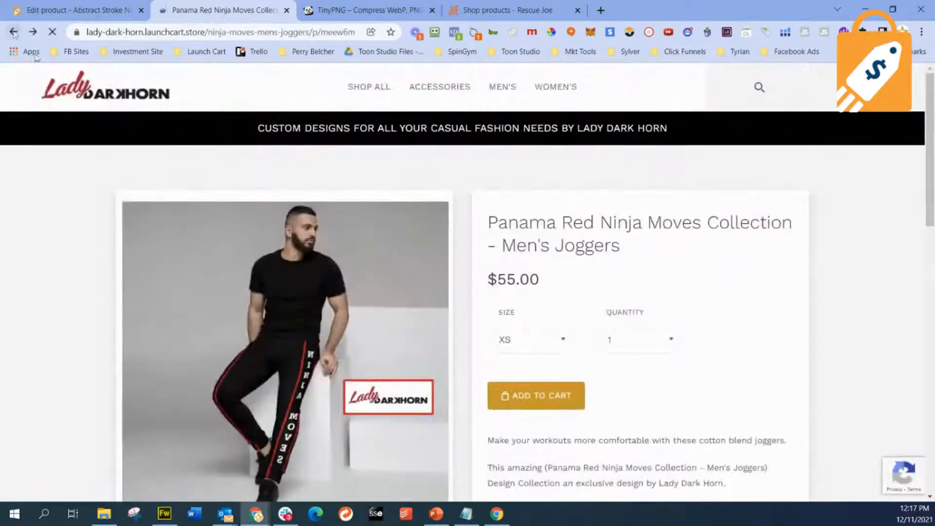
scroll(554, 347, up, 7)
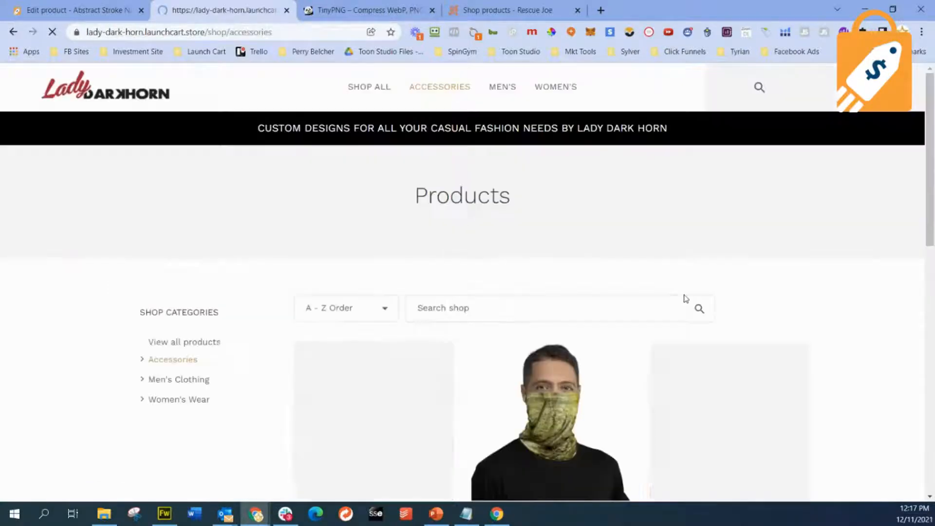
scroll(584, 286, down, 6)
scroll(584, 286, down, 4)
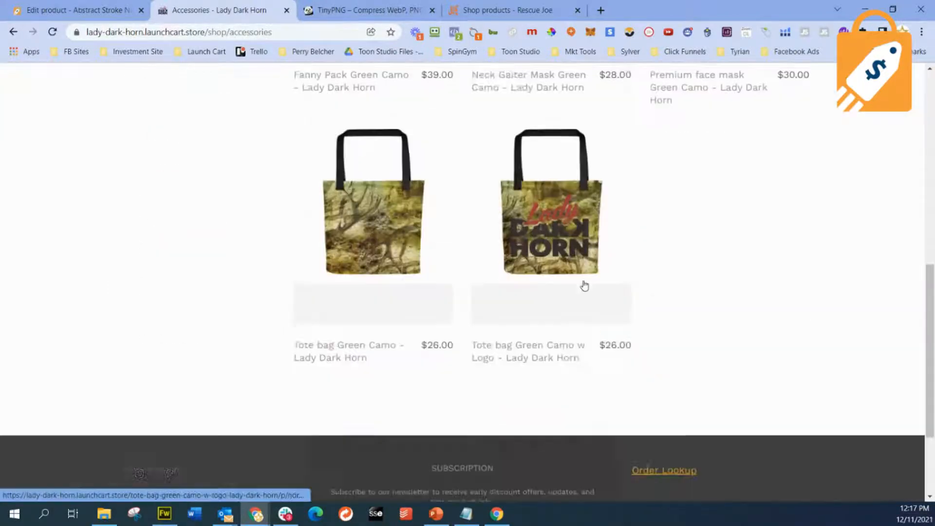
scroll(582, 284, up, 10)
- Go back to the home page, open the Women's Wear category, and examine its product thumbnails
click(14, 32)
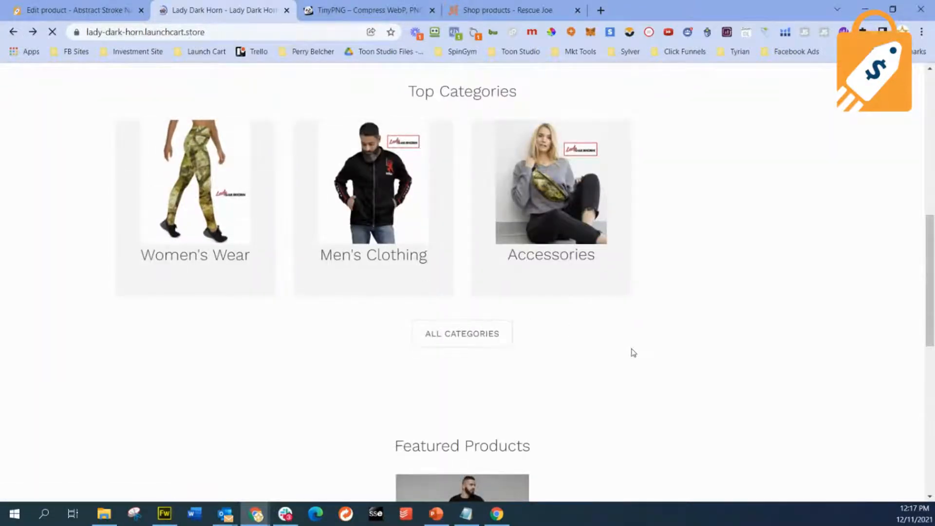
scroll(631, 351, down, 7)
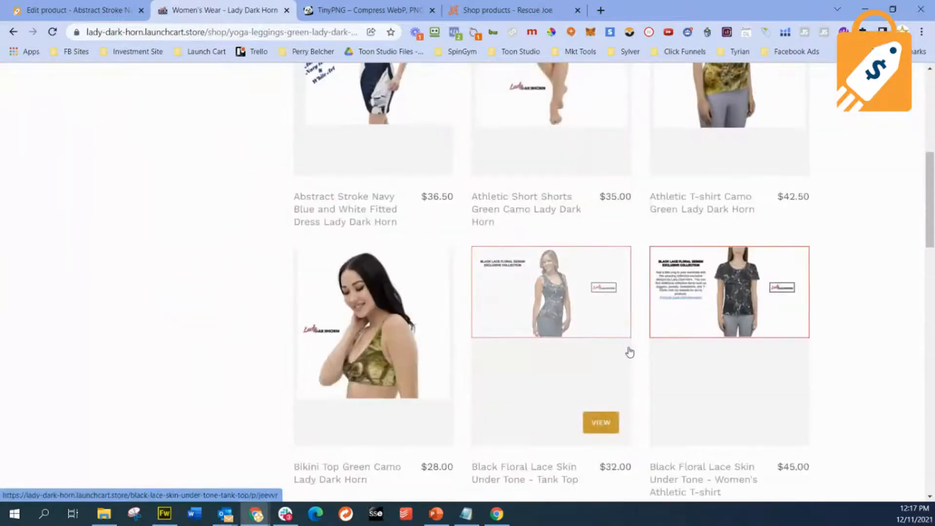
scroll(846, 399, down, 3)
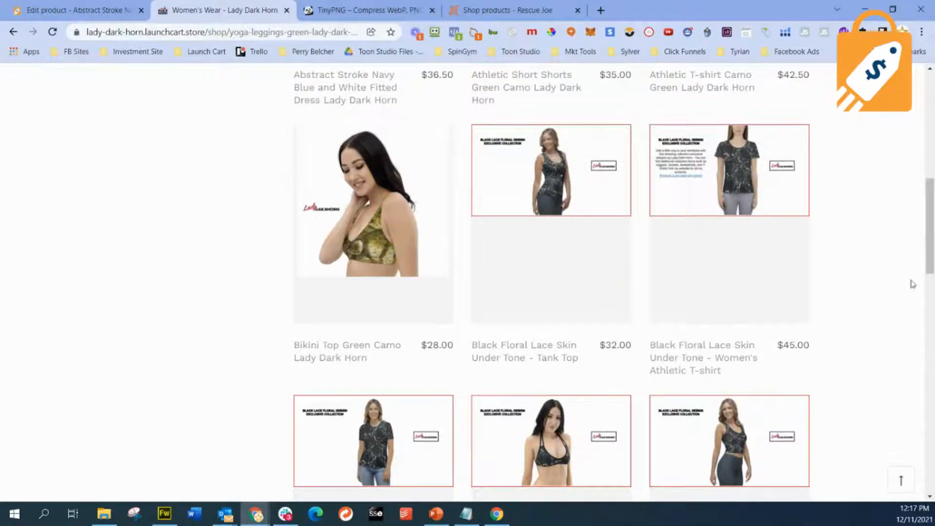
- Compare how the square and wide product thumbnails fill their tiles in the Women's Wear listing
scroll(537, 300, up, 6)
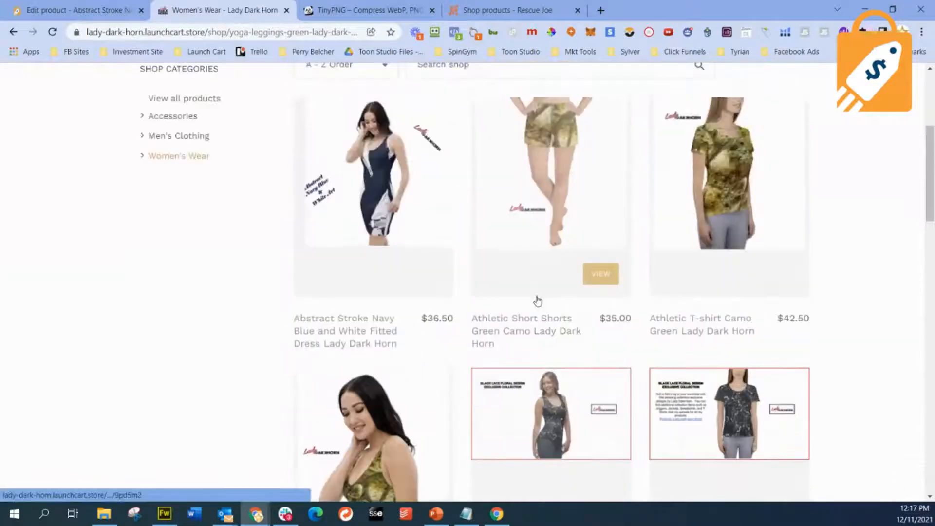
scroll(537, 301, up, 5)
scroll(537, 299, down, 3)
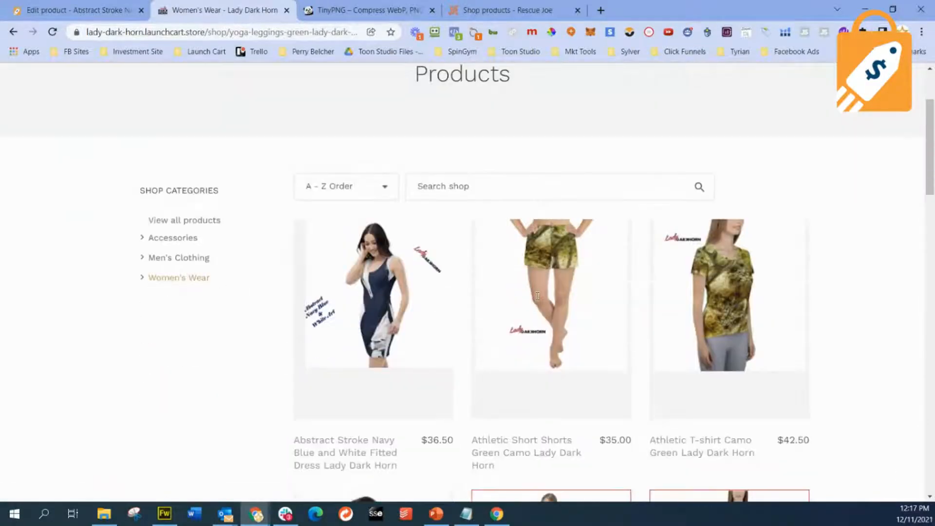
scroll(537, 297, down, 1)
scroll(537, 298, up, 3)
scroll(538, 300, down, 7)
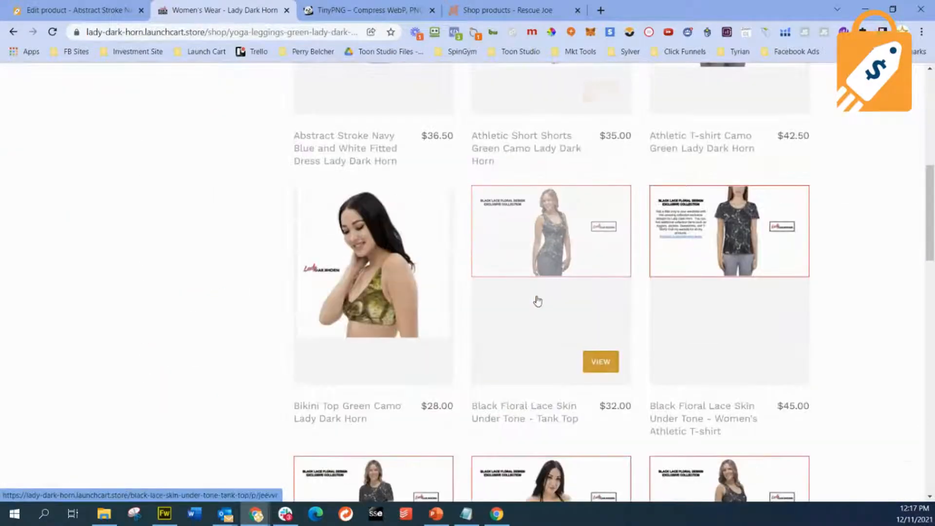
scroll(538, 301, down, 1)
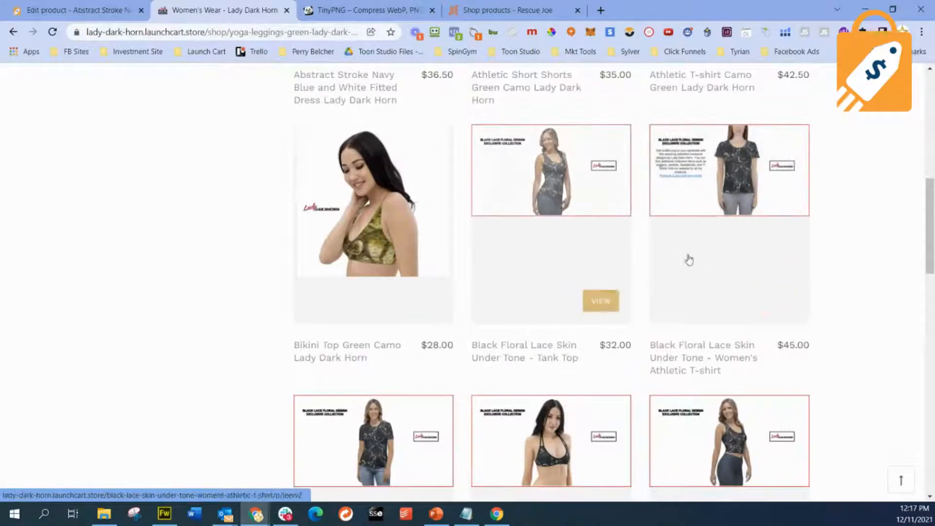
scroll(509, 237, up, 1)
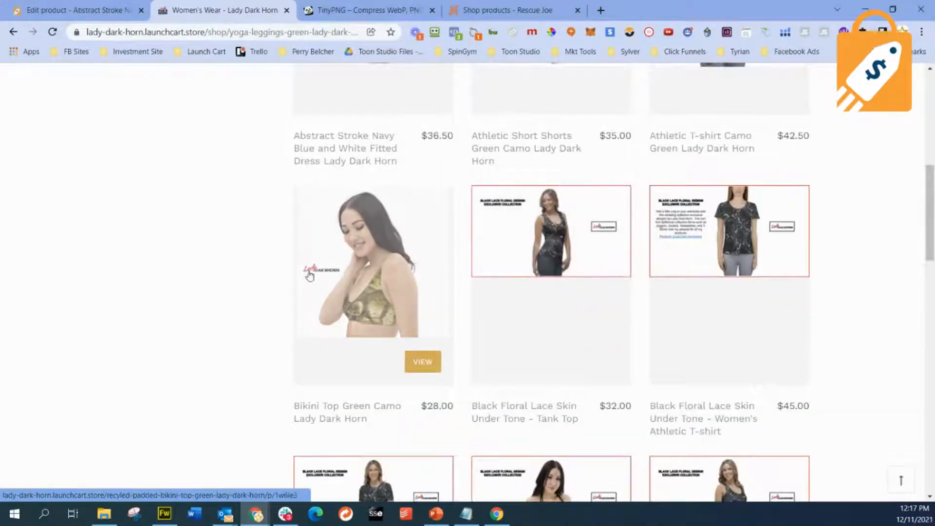
scroll(309, 275, up, 3)
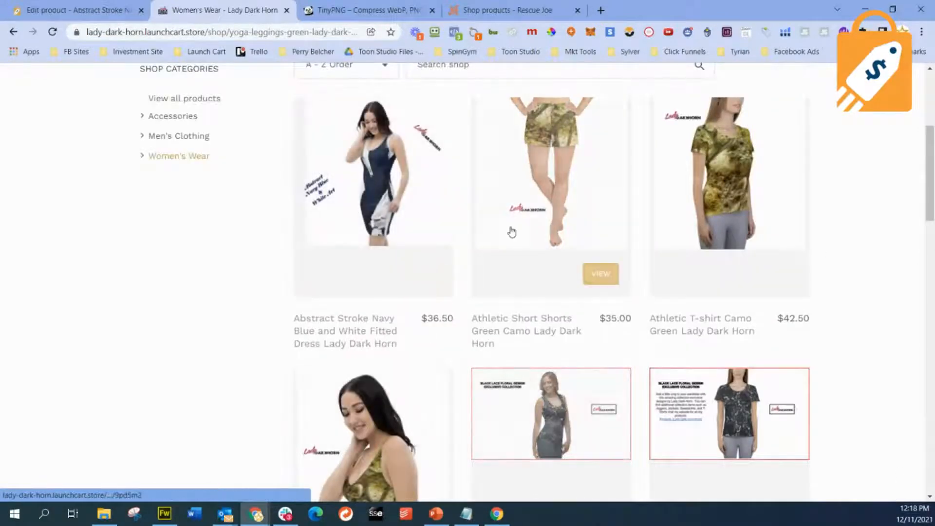
scroll(461, 205, up, 1)
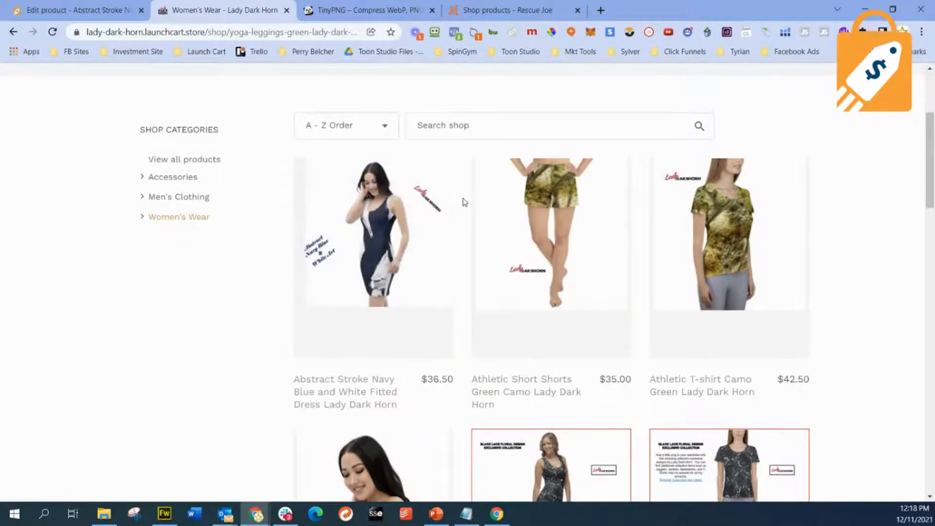
- Switch to the Rescue Joe shop and look over its product thumbnails for comparison
click(486, 9)
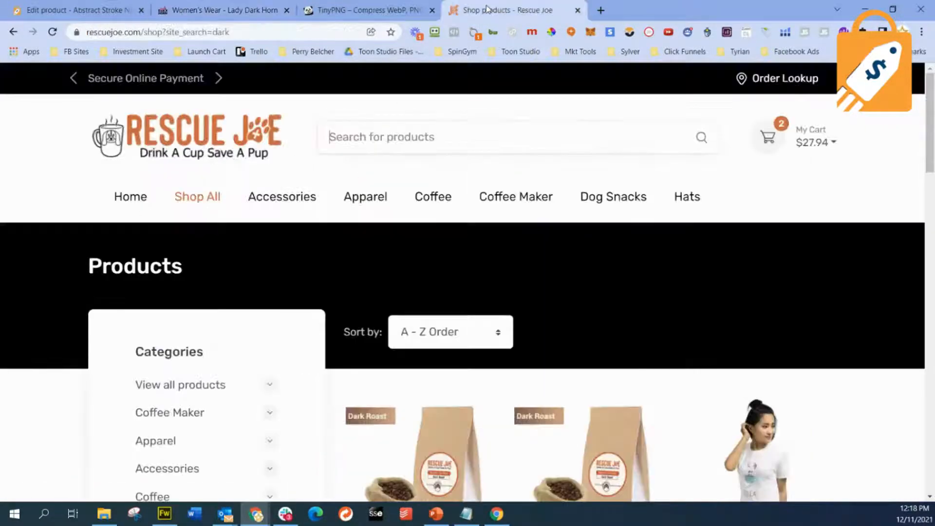
scroll(622, 273, down, 4)
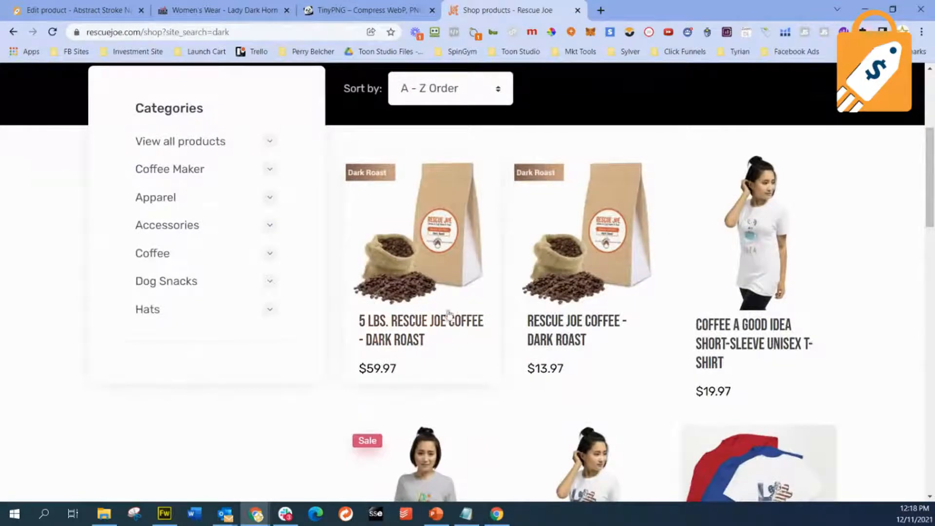
scroll(616, 299, down, 3)
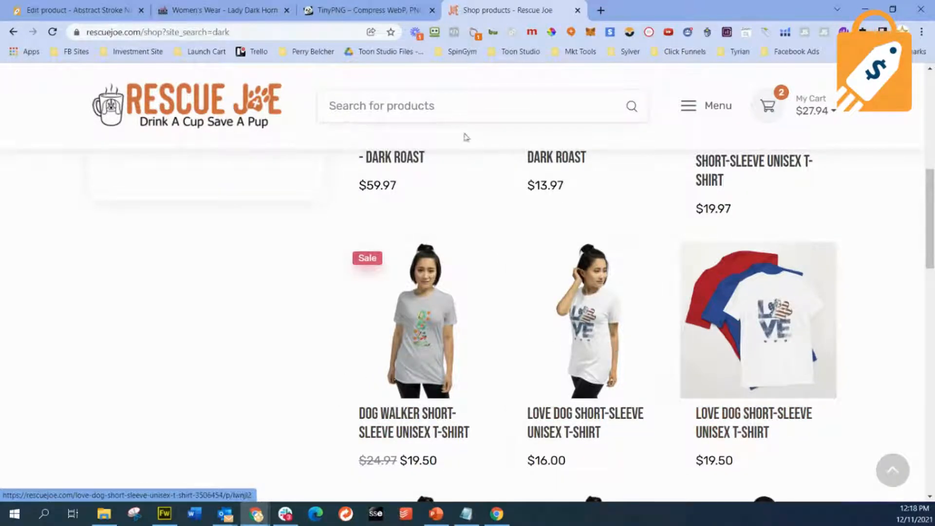
- Return to the Lady Dark Horn Women's Wear listing and open the Black Floral Lace Skin Under Tone - Tank Top product
click(97, 11)
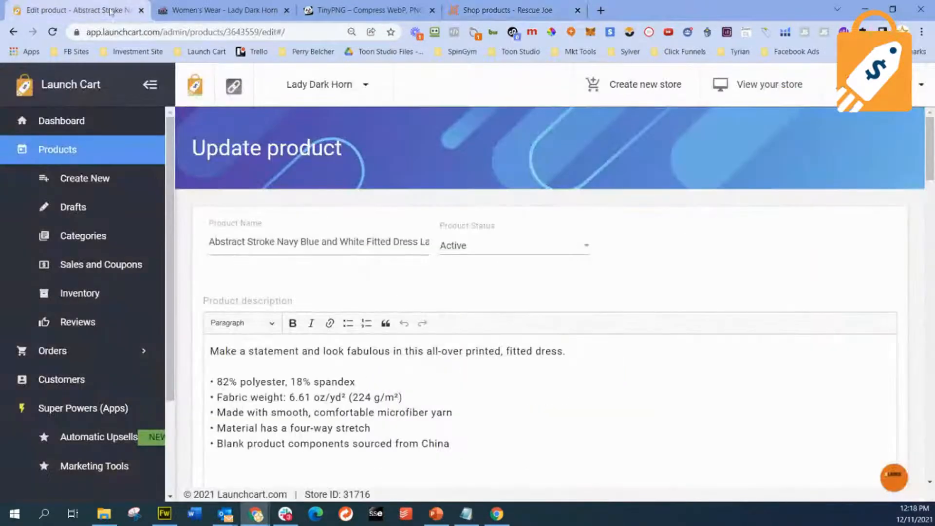
click(247, 10)
scroll(682, 316, down, 1)
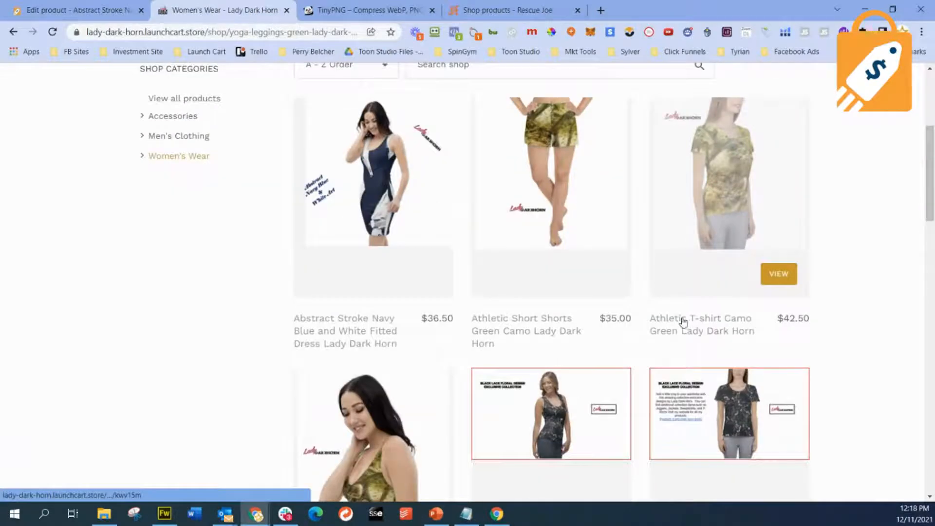
scroll(633, 341, down, 3)
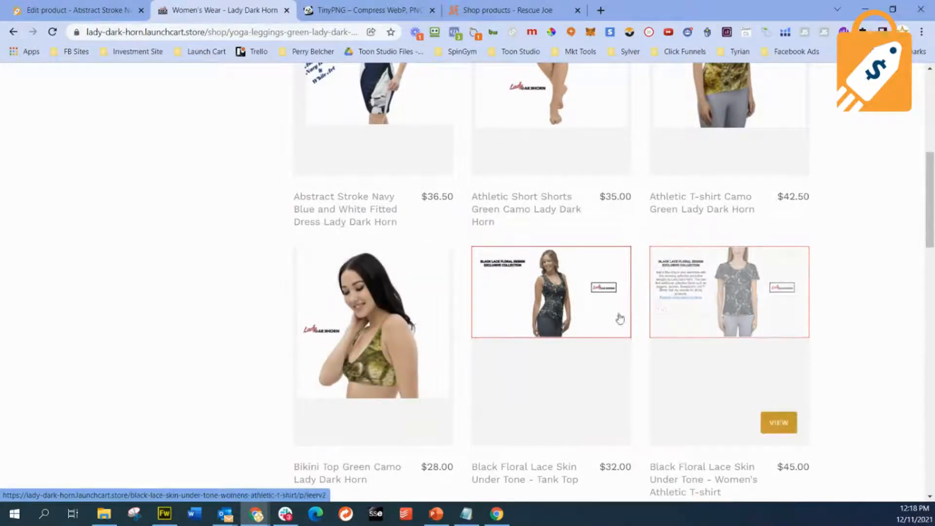
click(554, 305)
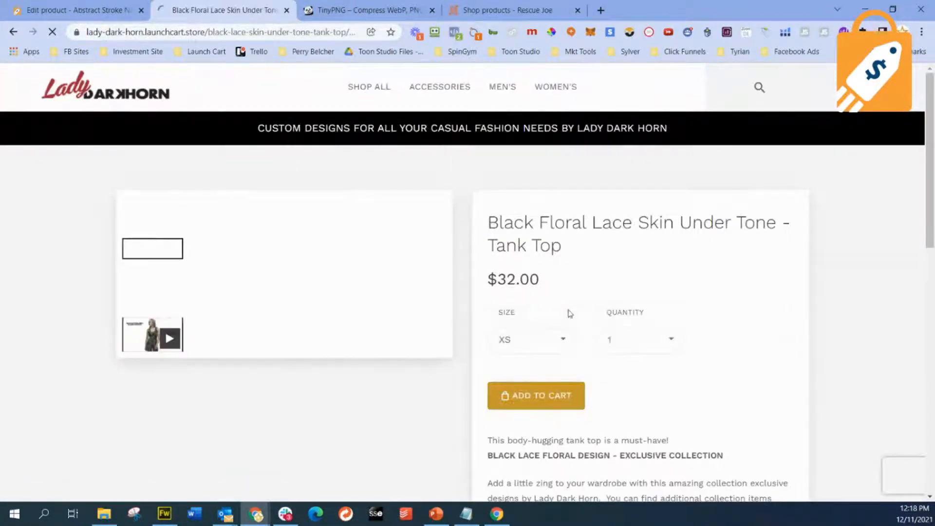
- Save the tank top's main product image as a PNG file in the Downloads folder
scroll(587, 324, down, 3)
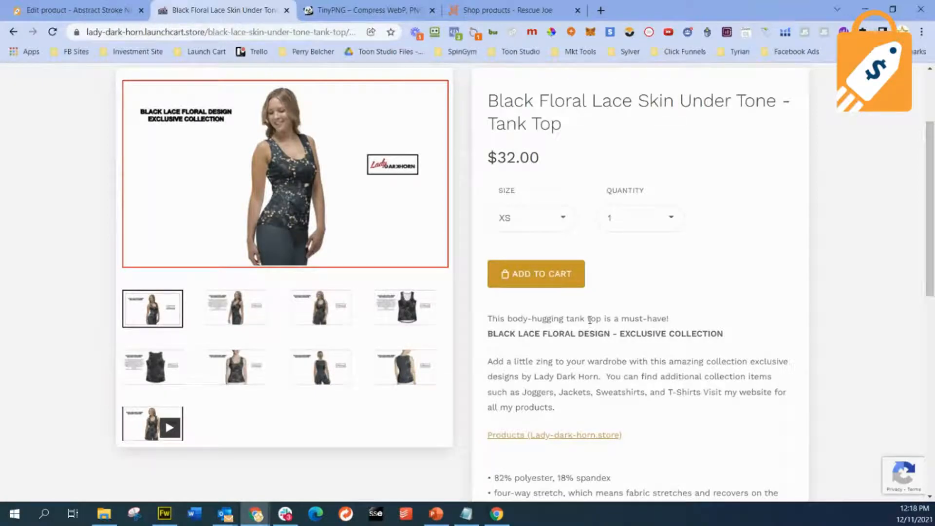
right_click(295, 171)
click(335, 194)
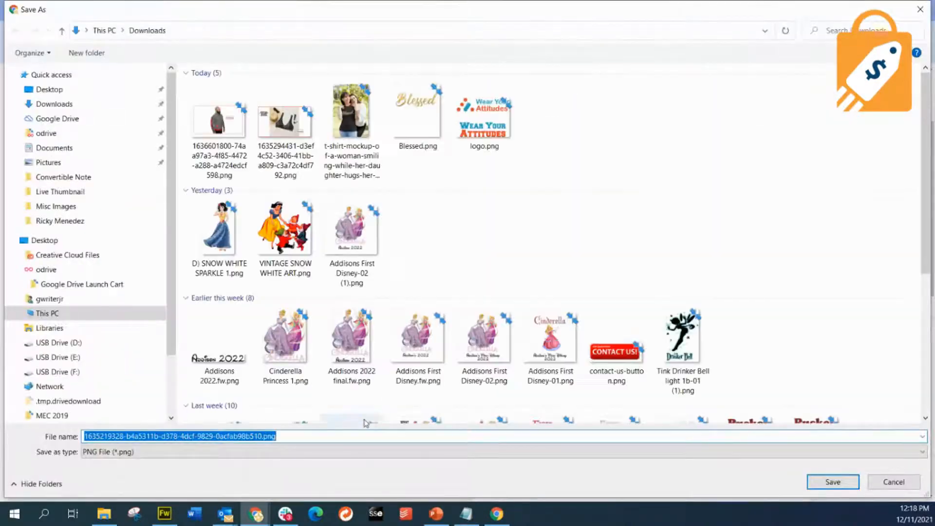
click(849, 483)
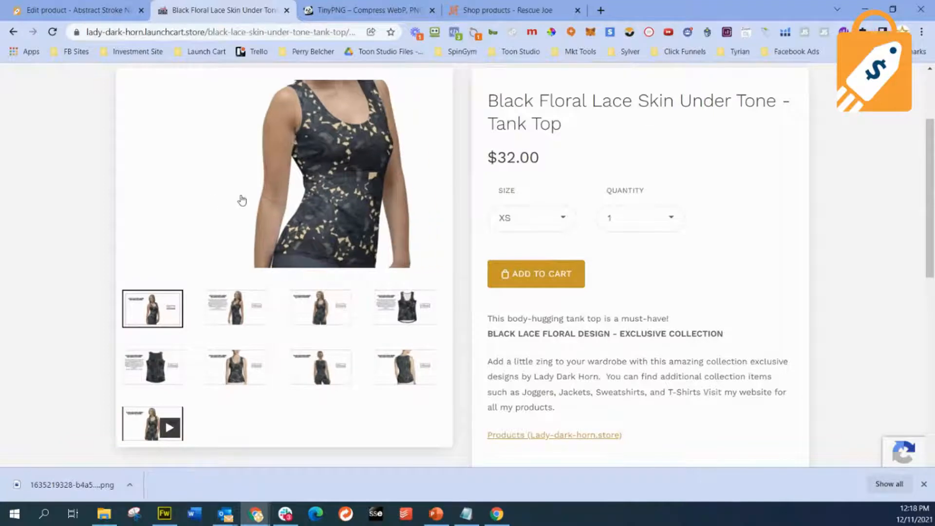
- Load the downloaded tank top PNG into TinyPNG for compression
drag(241, 200, 421, 101)
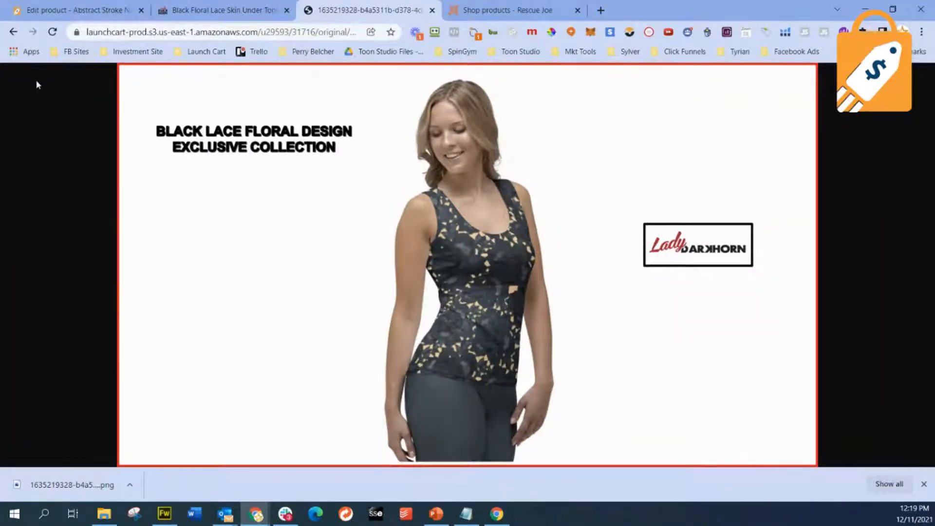
click(13, 32)
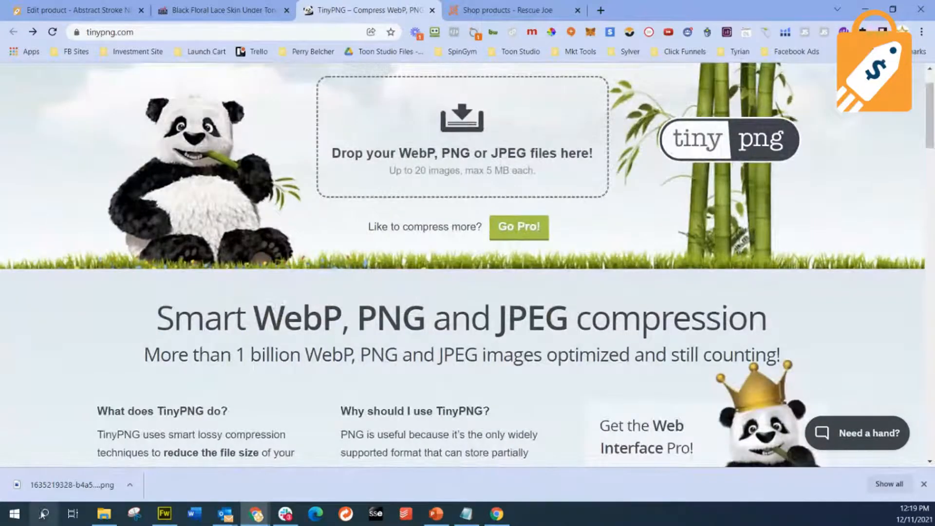
drag(72, 485, 429, 130)
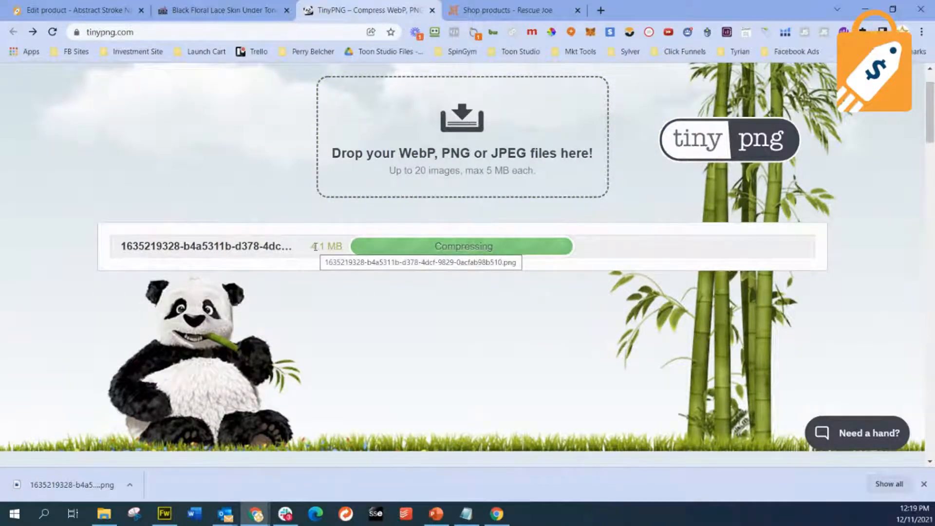
- Return to the tank top product page, display its fourth gallery image, and close the downloads bar
click(209, 10)
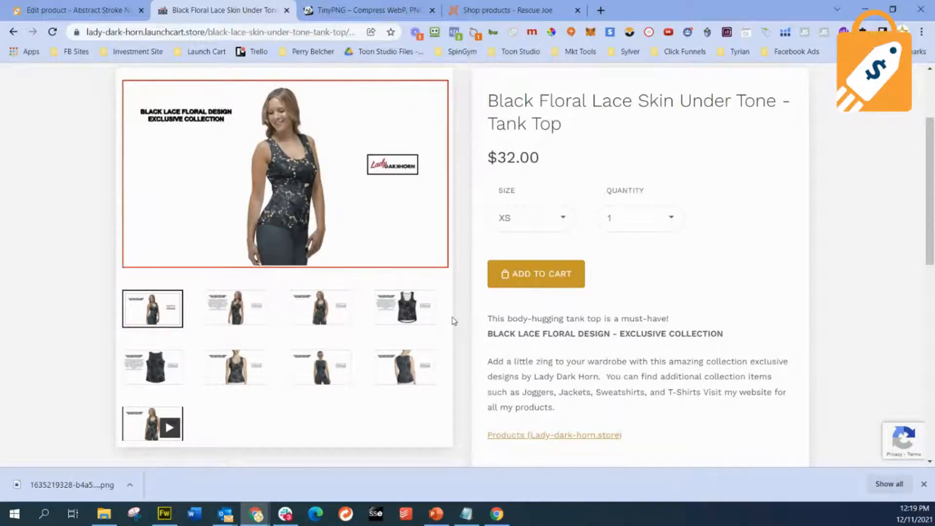
click(418, 304)
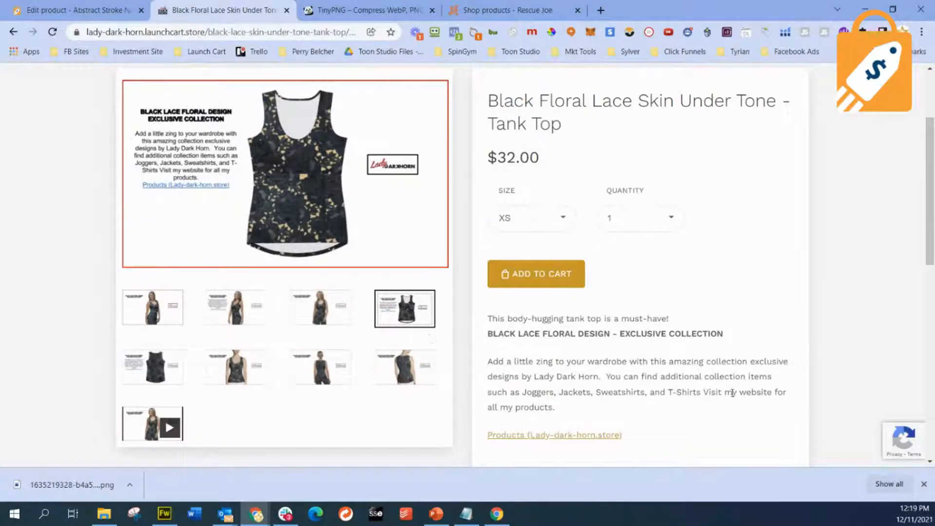
click(923, 483)
- Examine the store footer and place the cursor in the newsletter subscription e-mail field
scroll(479, 398, down, 10)
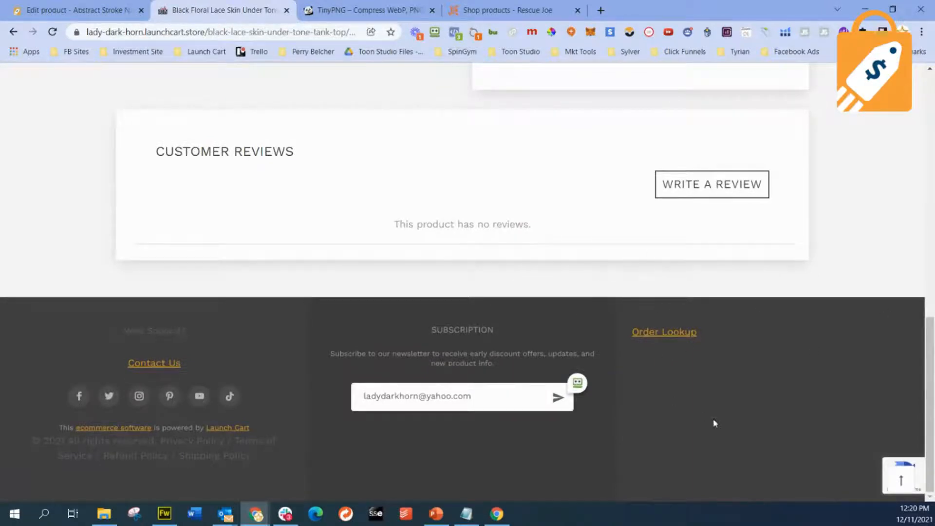
click(579, 387)
drag(622, 389, 892, 470)
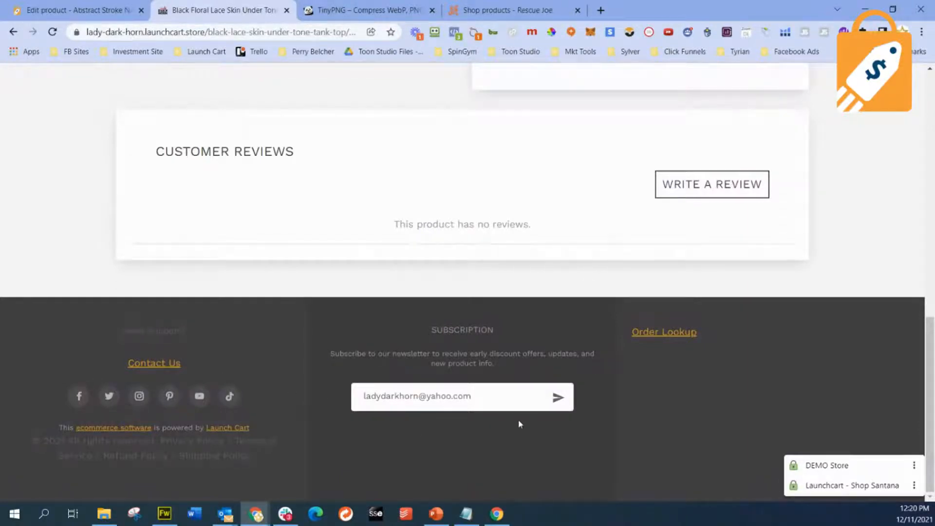
click(472, 401)
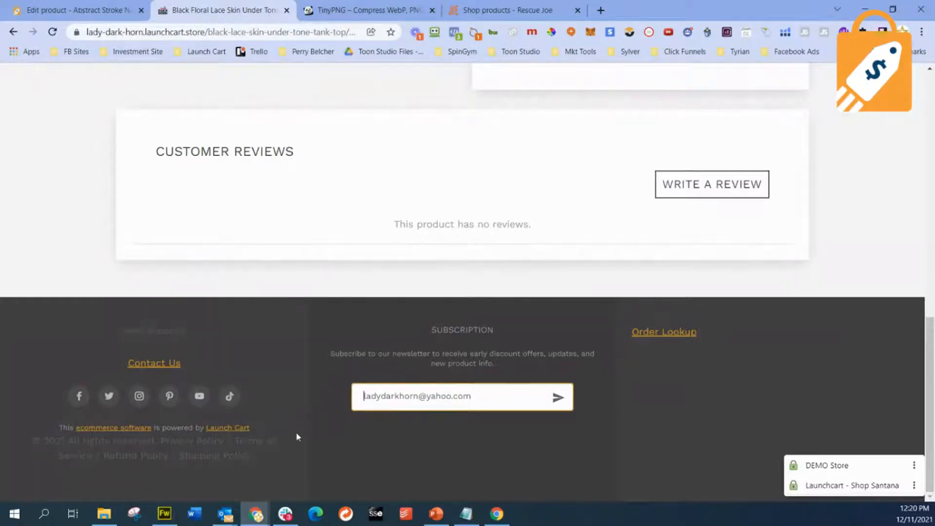
- Review the tank top page's header, image gallery and product description
scroll(293, 440, up, 10)
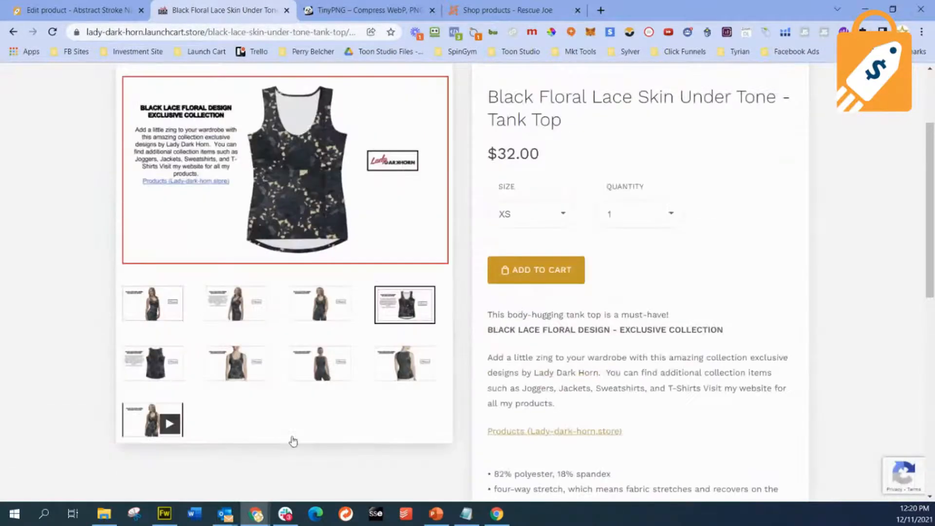
scroll(292, 441, up, 3)
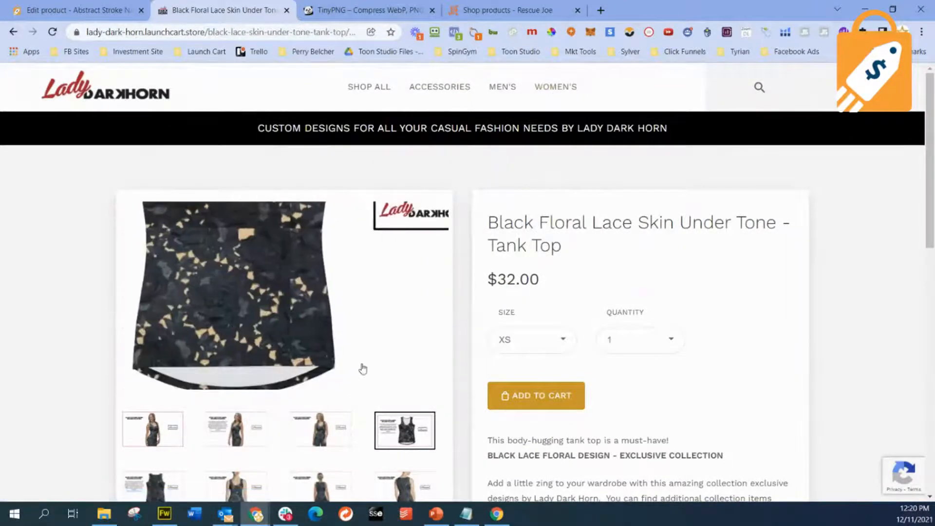
scroll(378, 351, down, 3)
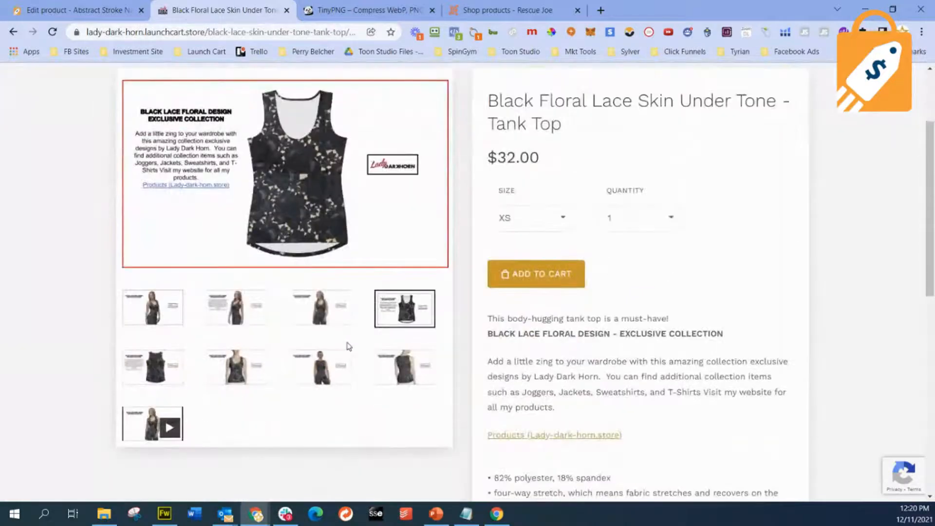
scroll(512, 363, up, 3)
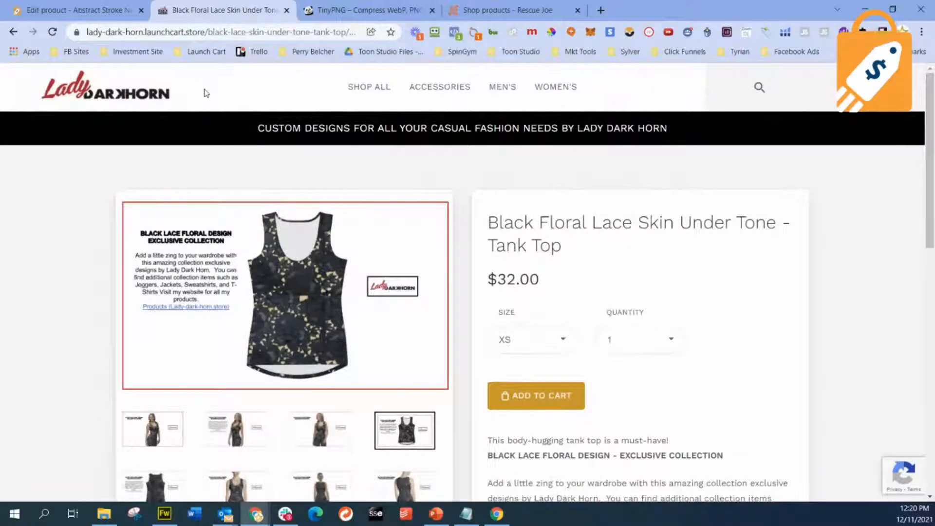
scroll(401, 230, down, 4)
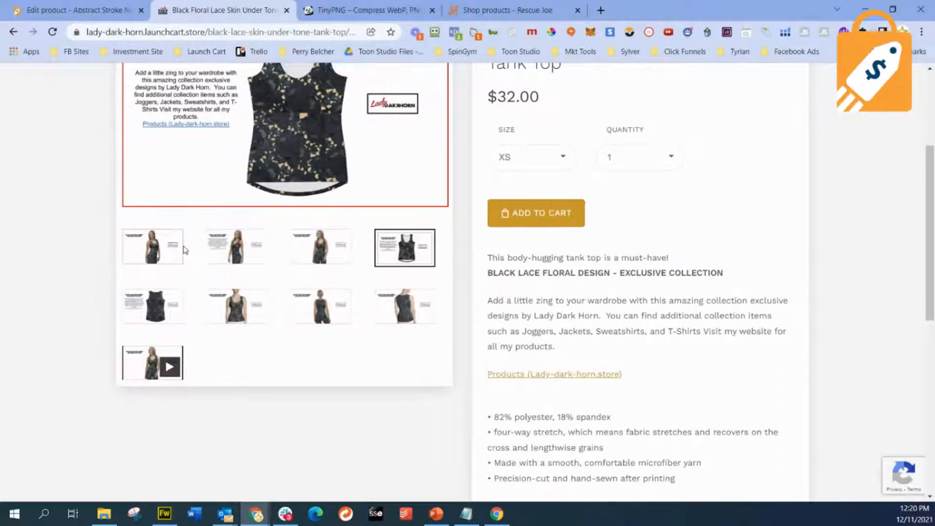
scroll(182, 252, up, 4)
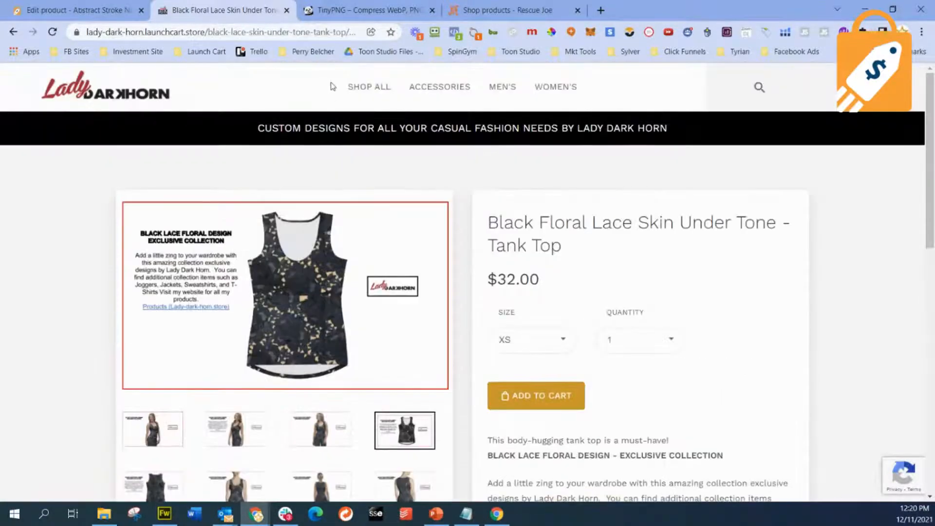
- Open the Abstract Stroke Navy Blue and White Fitted Dress from the full product listing and add one XS to the cart
click(368, 87)
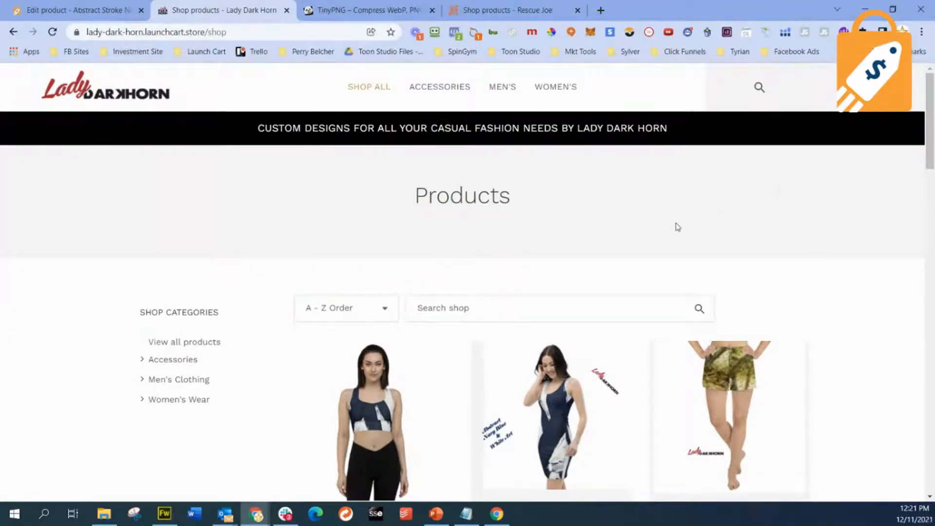
scroll(674, 226, down, 3)
click(602, 336)
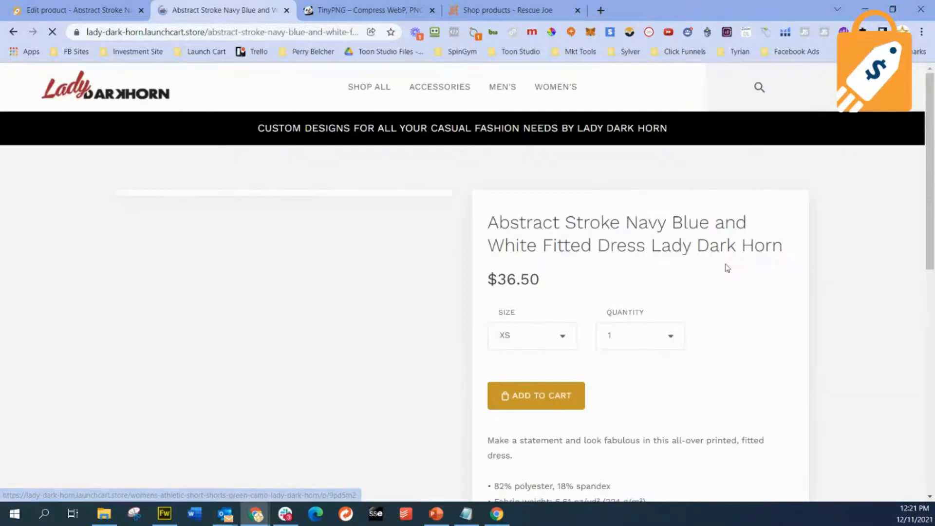
scroll(733, 263, down, 2)
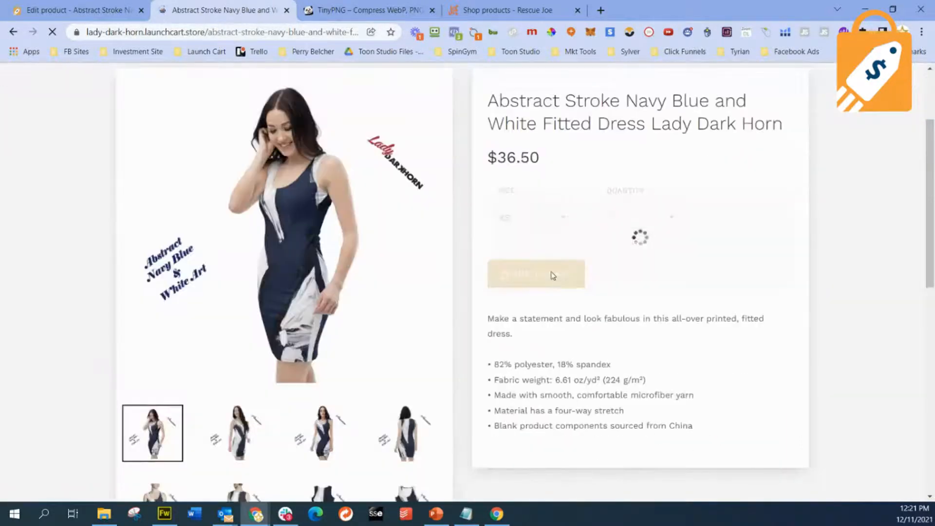
click(515, 274)
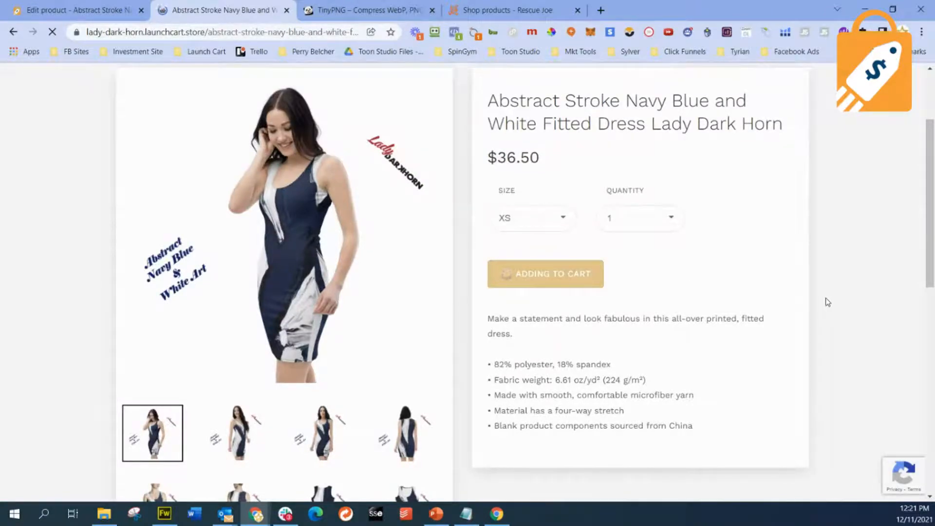
- Proceed from the cart to checkout, test the store name link to the homepage, and return to the checkout page
scroll(828, 302, down, 3)
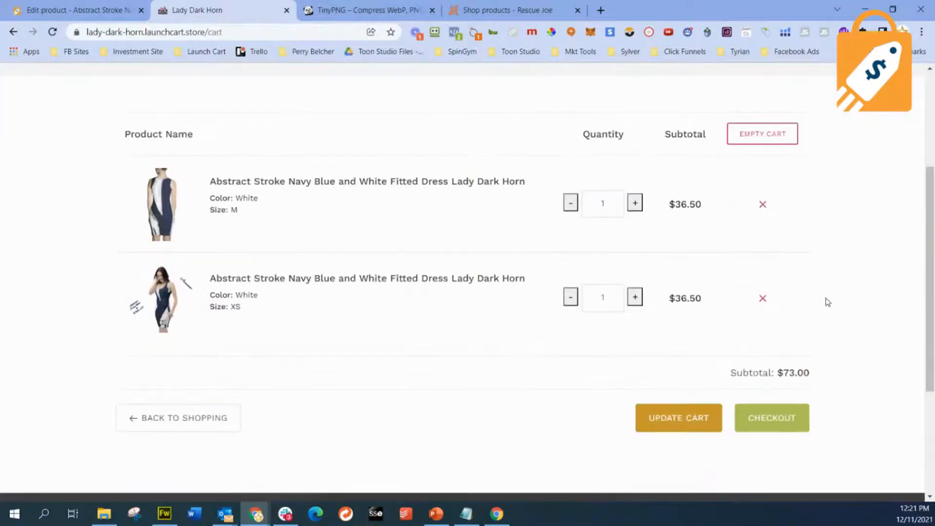
click(783, 429)
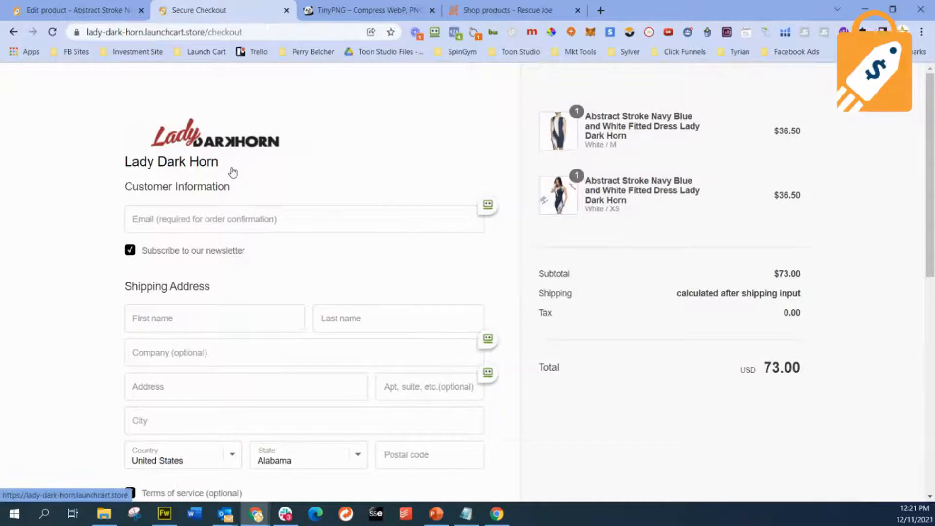
click(156, 165)
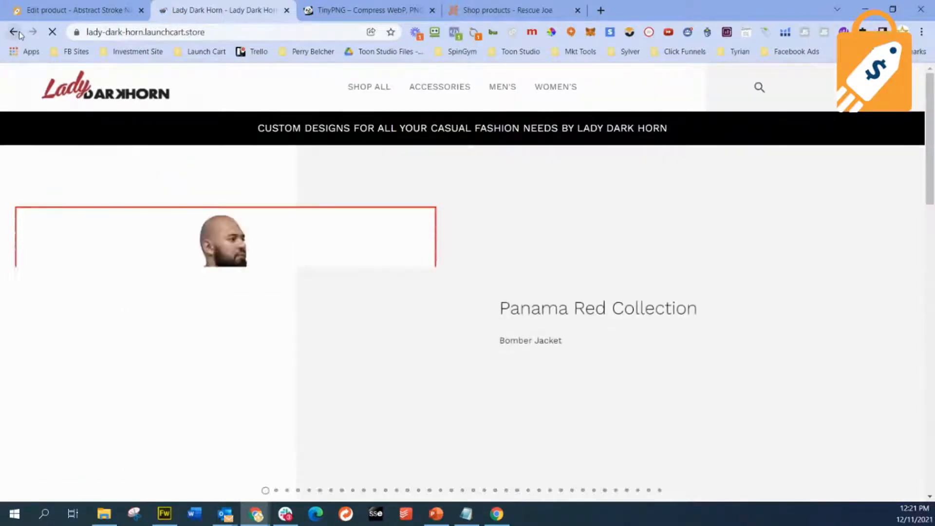
click(14, 31)
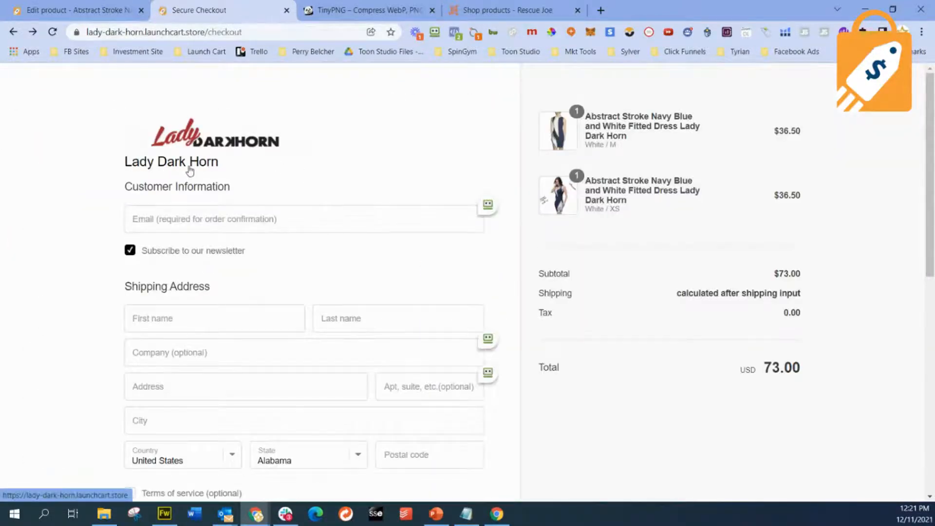
- Switch to the Lady Dark Horn store admin and try to open its checkout editor
click(104, 11)
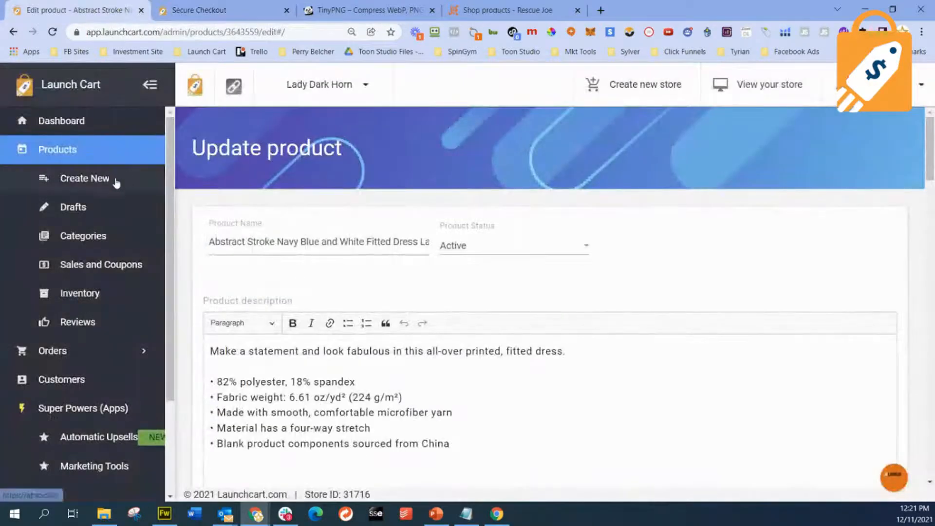
scroll(107, 204, down, 3)
click(88, 417)
scroll(93, 403, down, 5)
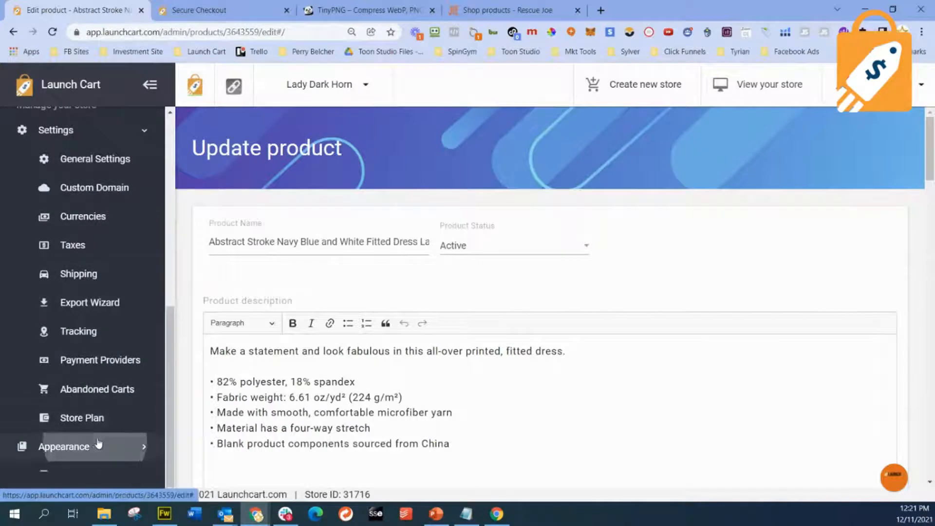
click(114, 447)
scroll(117, 401, down, 3)
click(118, 389)
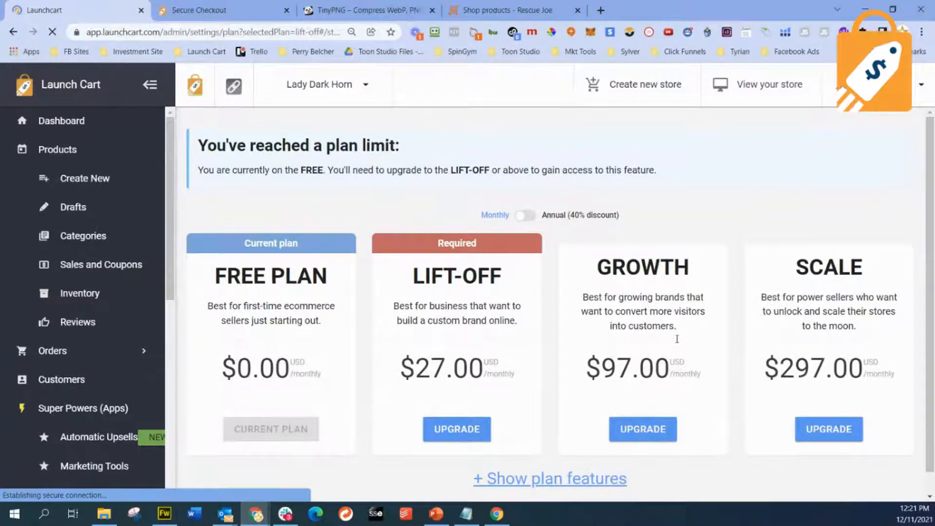
- Review the subscription plans, show their annual pricing, and glance at the store's checkout page before returning to the plans
scroll(677, 338, down, 1)
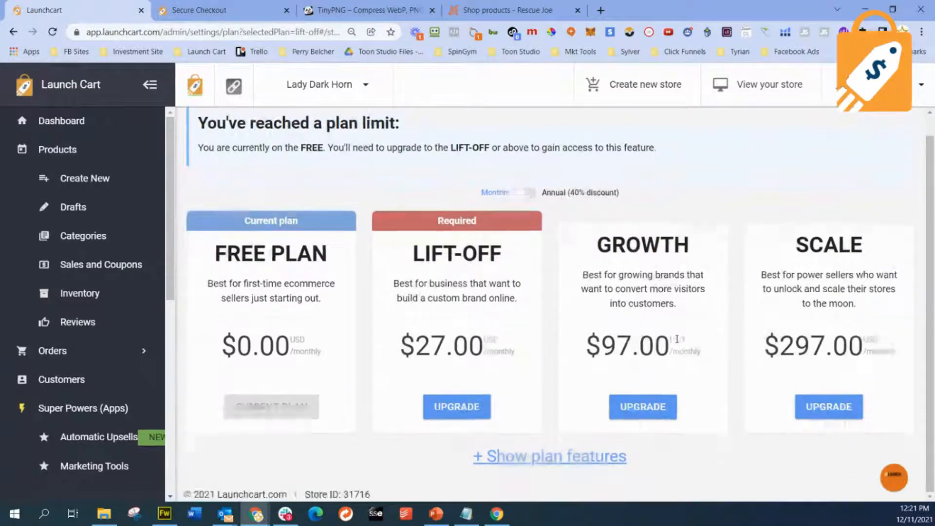
scroll(544, 363, up, 1)
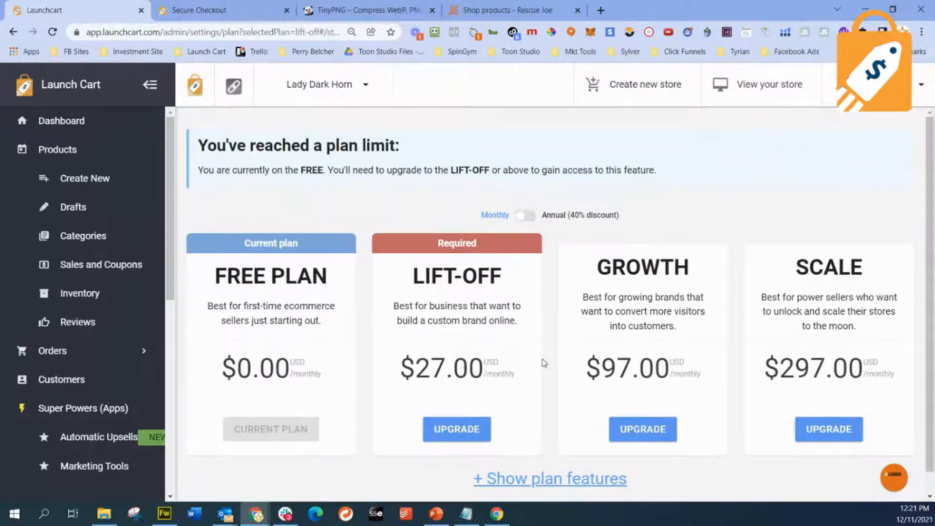
scroll(544, 363, down, 1)
scroll(544, 363, up, 1)
scroll(544, 363, down, 1)
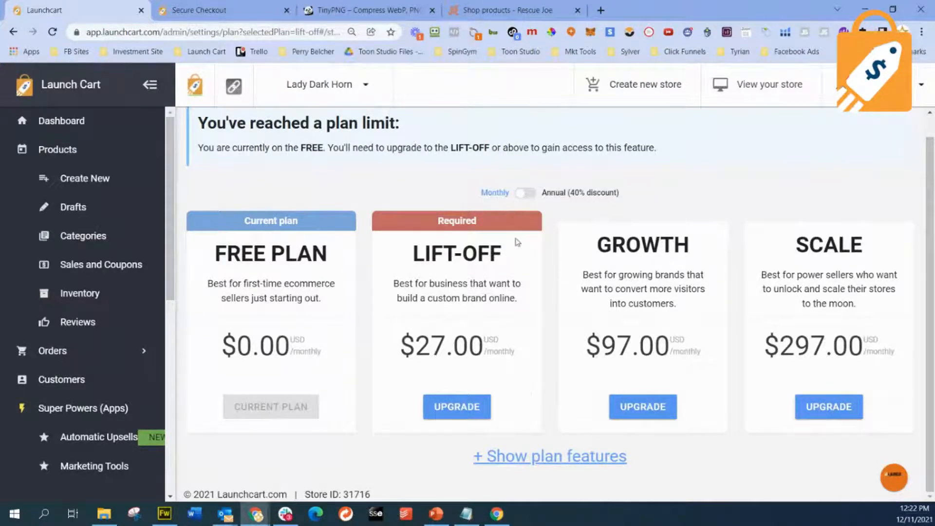
click(532, 195)
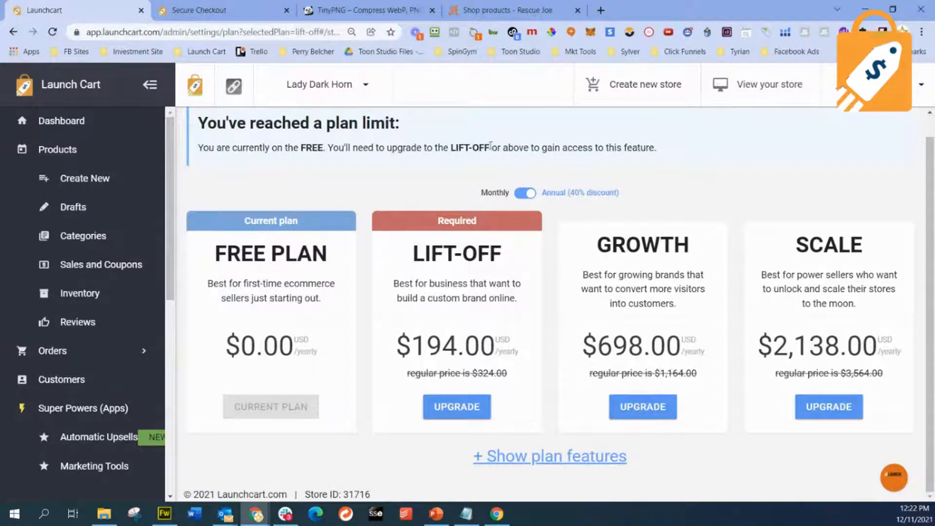
click(231, 14)
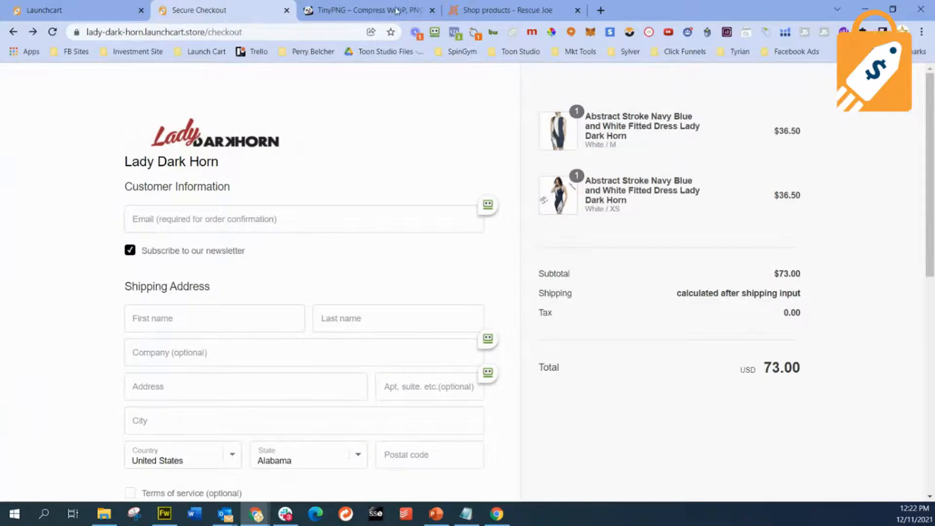
click(92, 18)
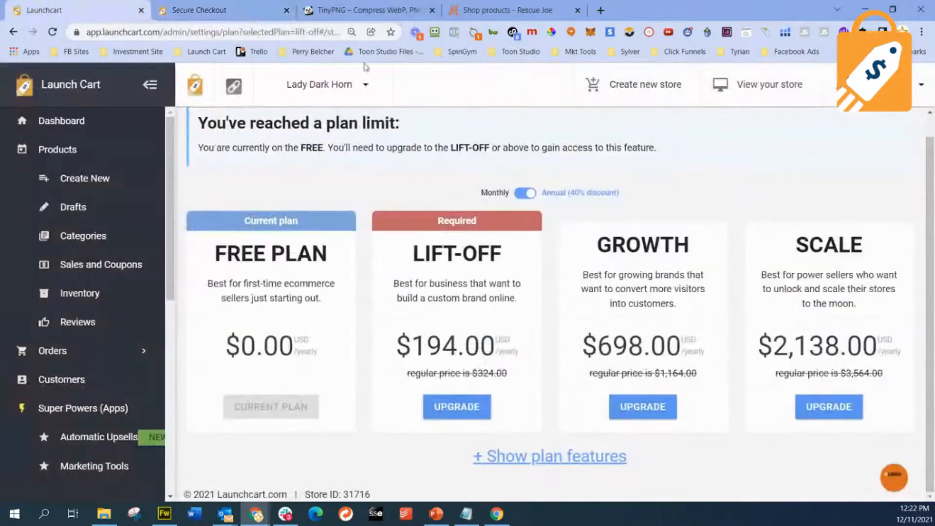
- Log out and log back in with the saved e-mail and password of the IBG, SUFYC, VIPI, LWS, Cops For Trump account
click(922, 87)
click(841, 295)
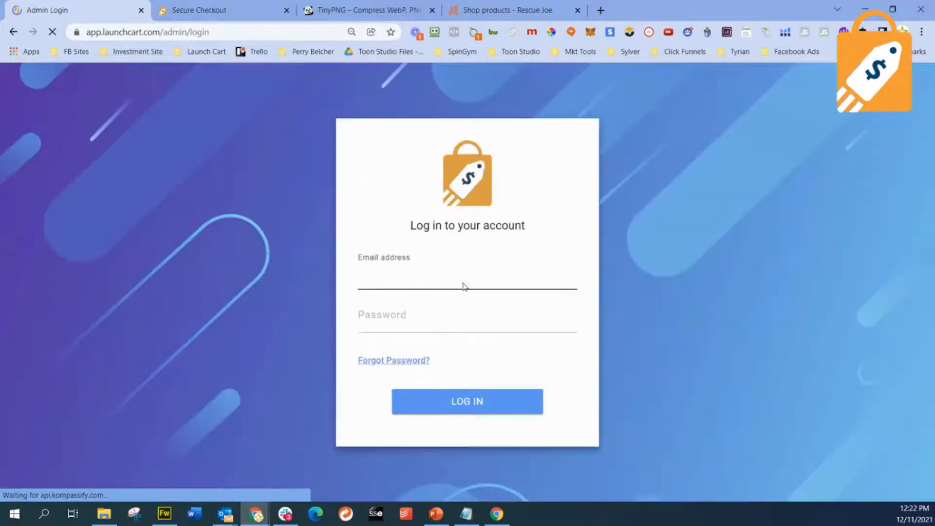
click(582, 269)
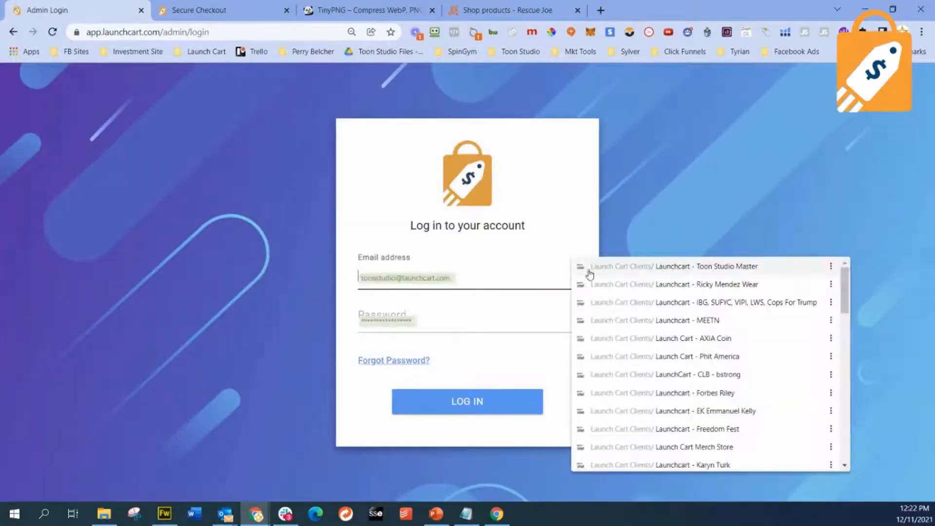
click(737, 299)
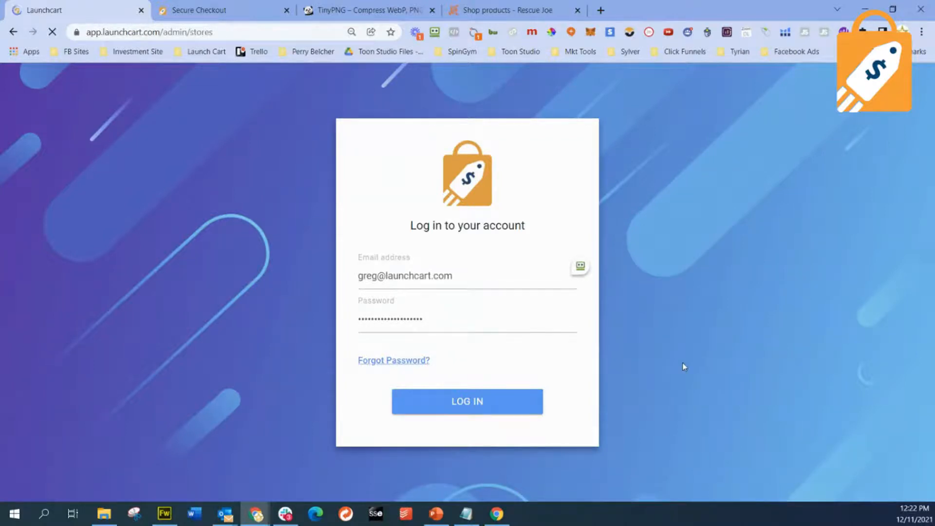
- Manage the Rescue Joe store and open its theme editor to view the active theme and theme library
scroll(608, 348, down, 5)
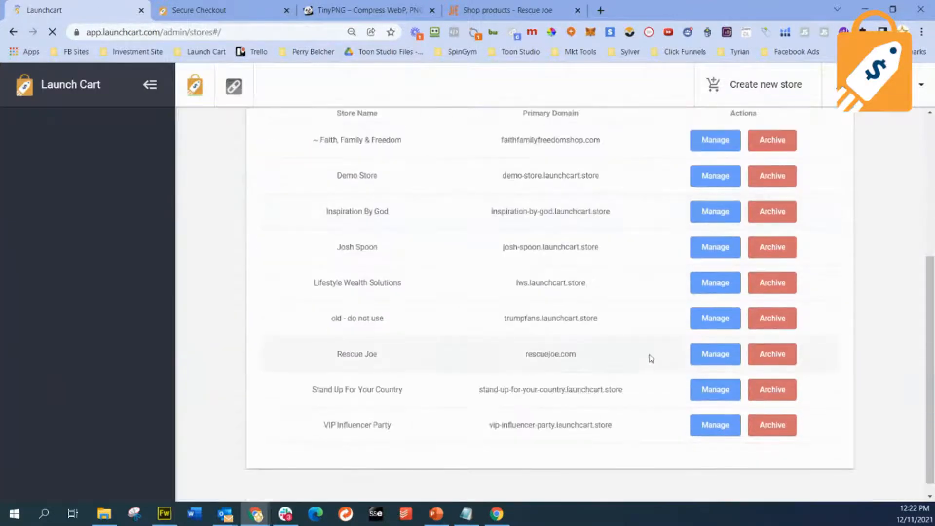
click(712, 355)
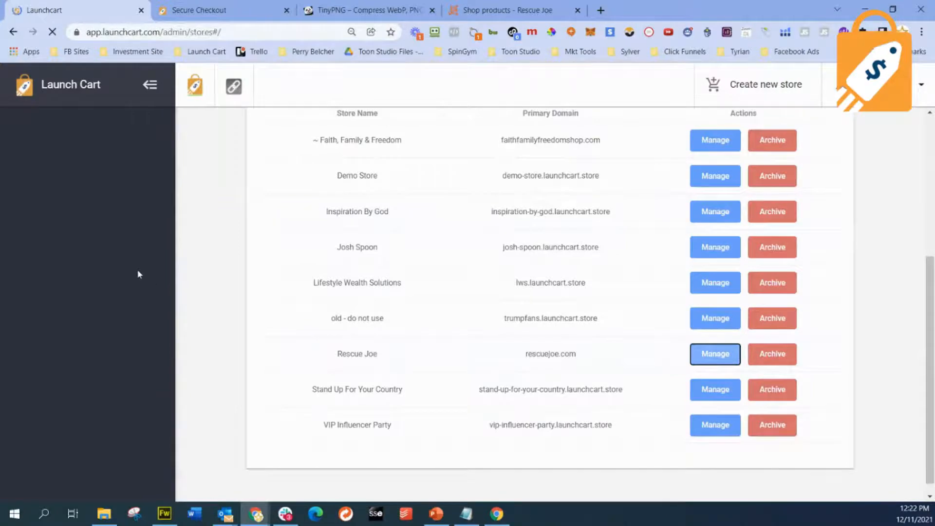
scroll(138, 273, down, 3)
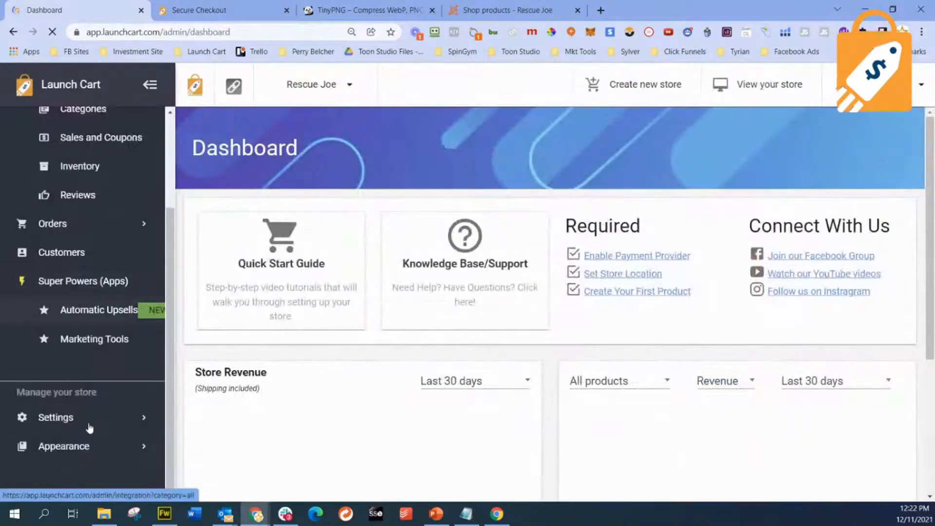
click(94, 446)
scroll(112, 400, down, 2)
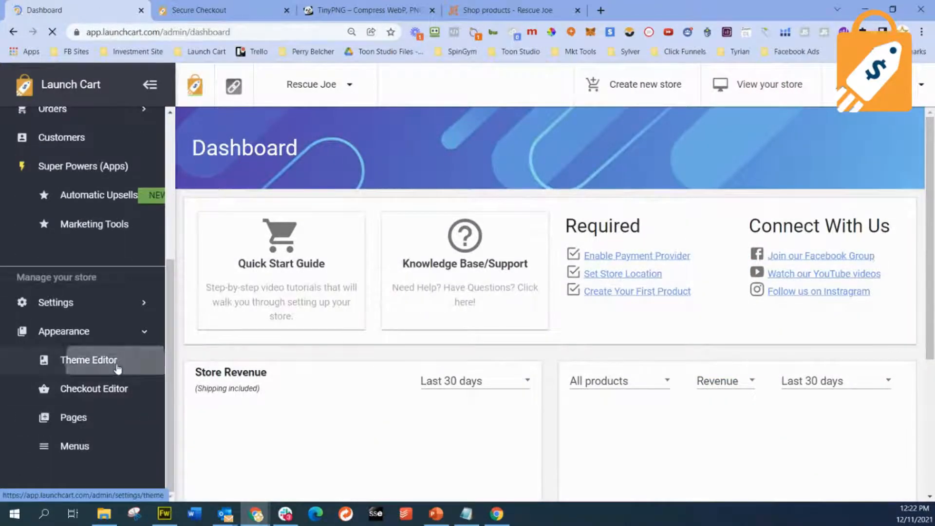
click(117, 369)
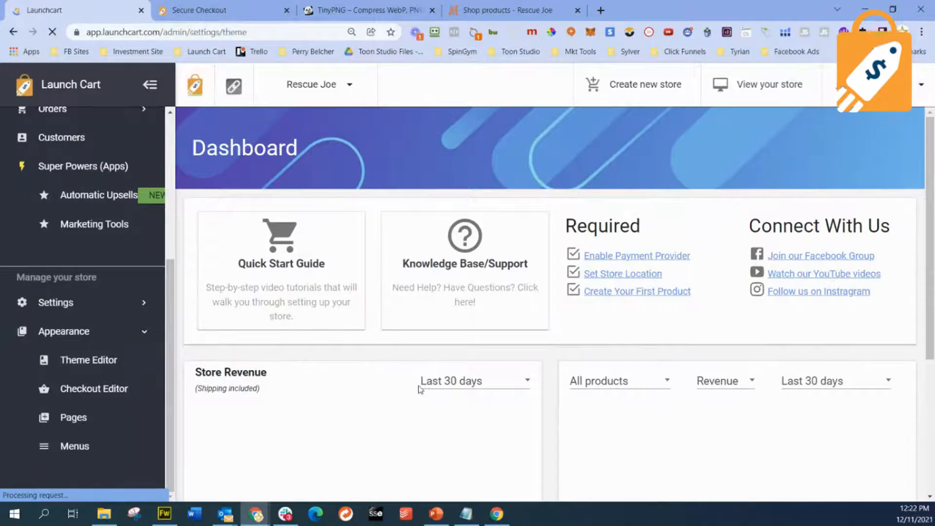
scroll(311, 377, down, 2)
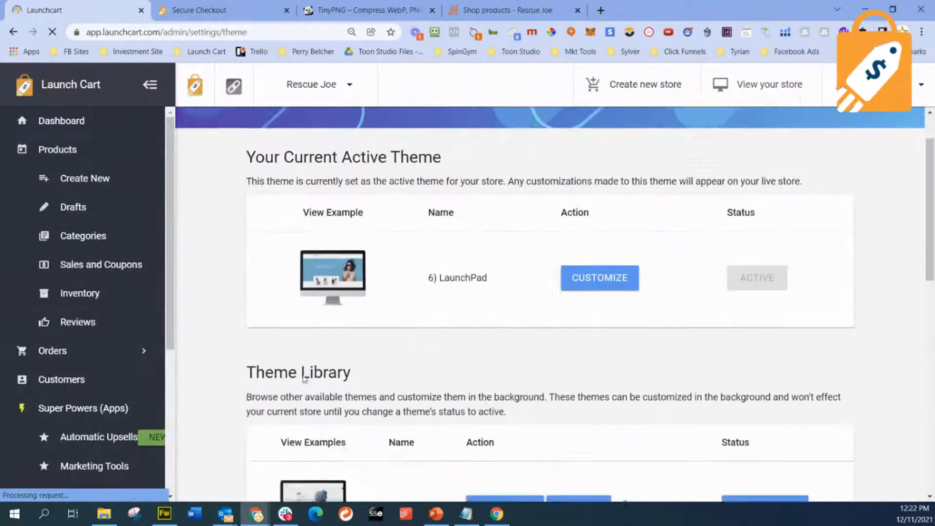
scroll(150, 405, down, 4)
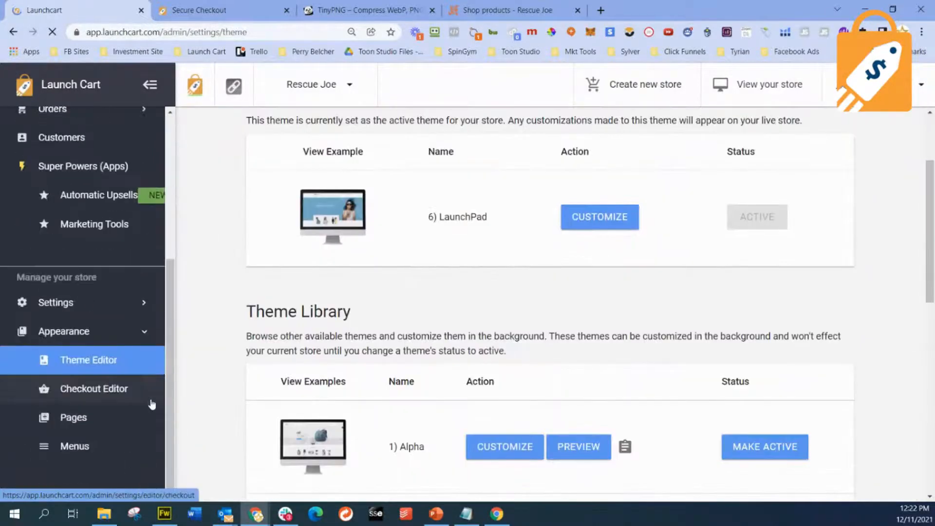
- Try to open the Rescue Joe checkout editor, then check the plan options and the list of the account's stores
click(80, 388)
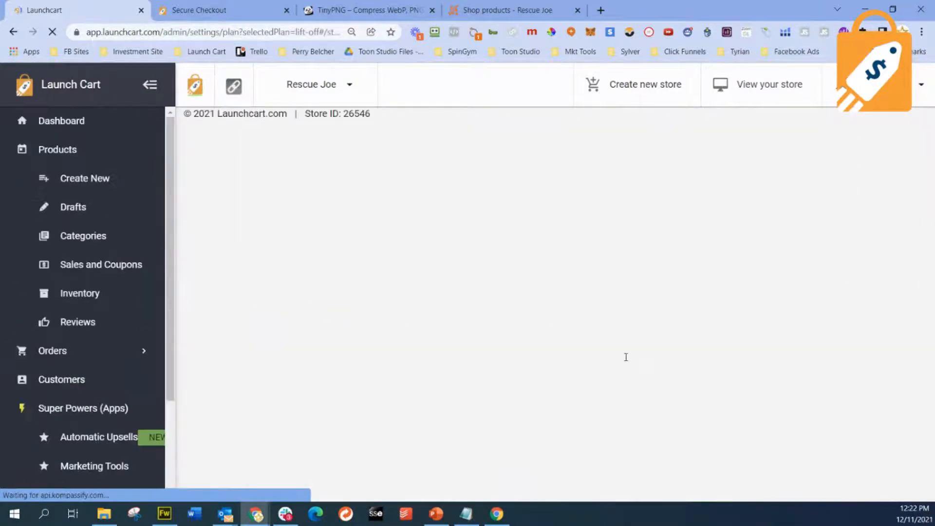
scroll(626, 357, down, 1)
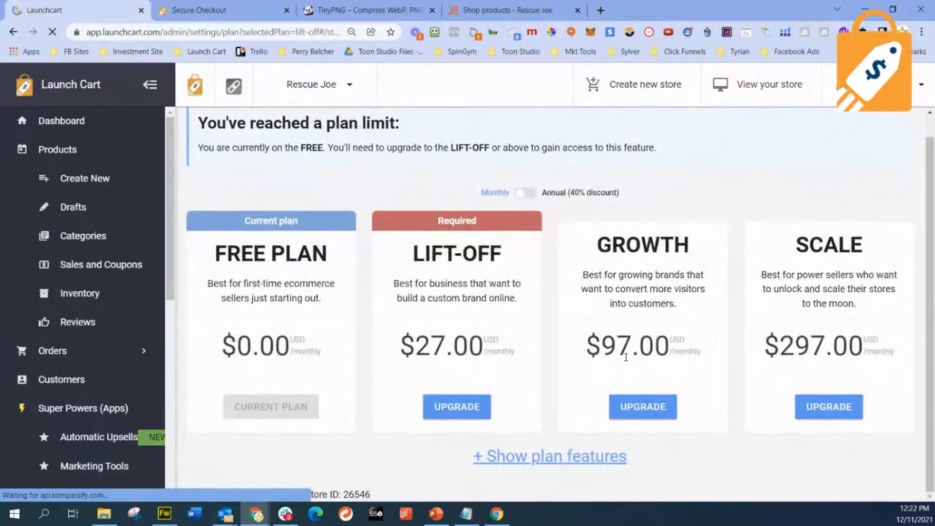
scroll(626, 357, up, 1)
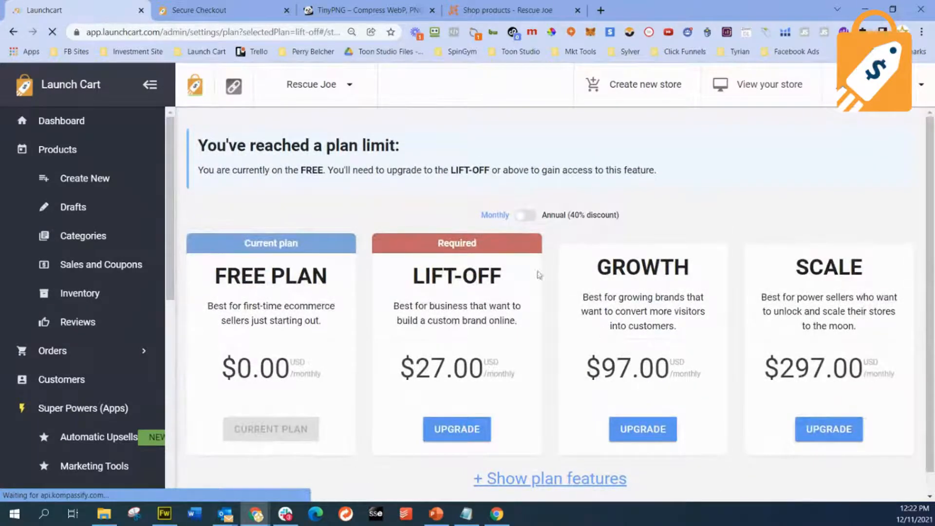
click(346, 86)
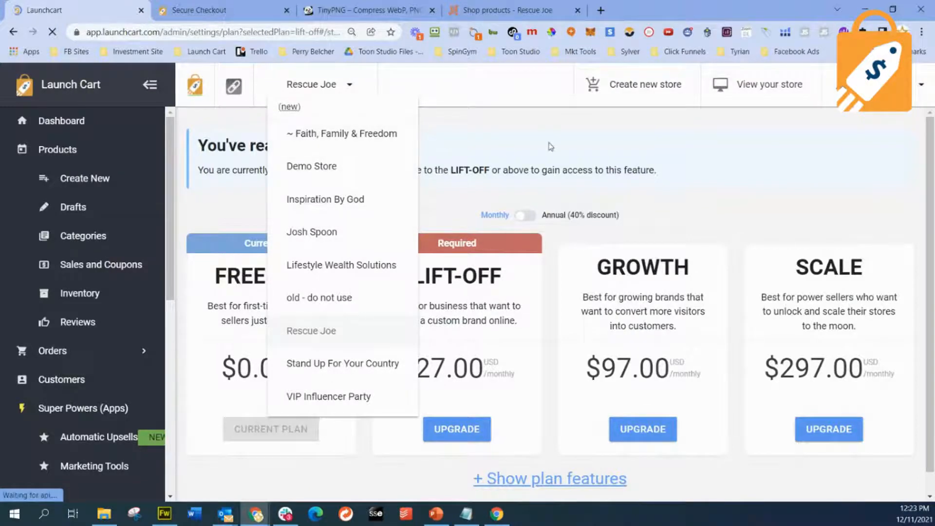
click(565, 169)
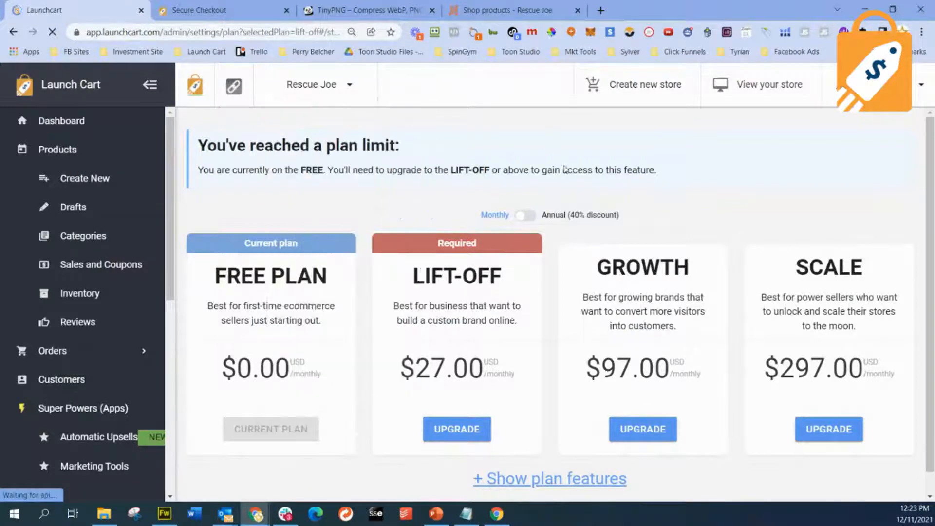
- Log out and log in with the saved e-mail and password of the Toon Studio Master account
click(920, 86)
click(844, 342)
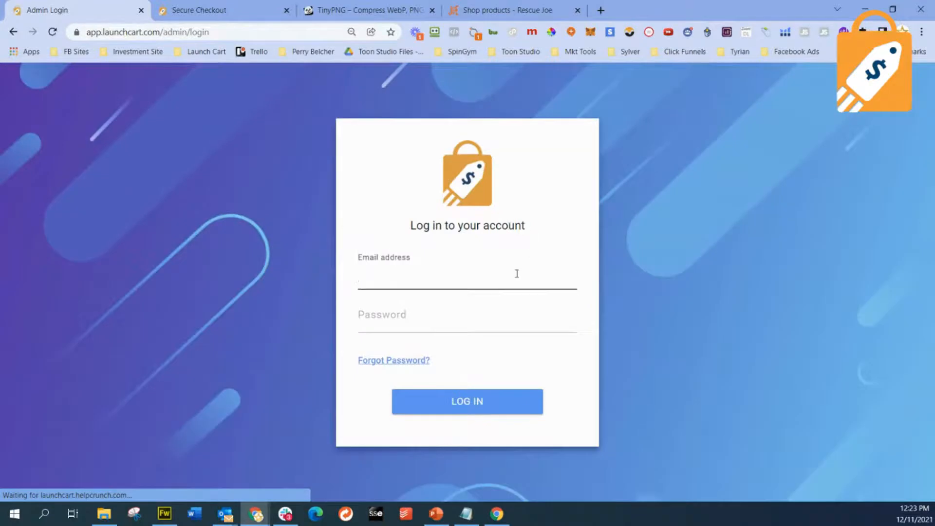
click(579, 271)
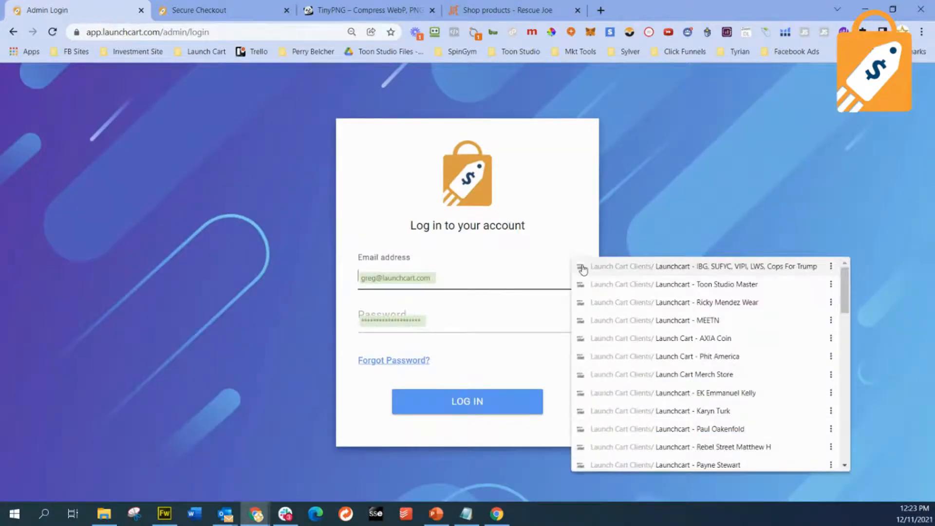
click(682, 284)
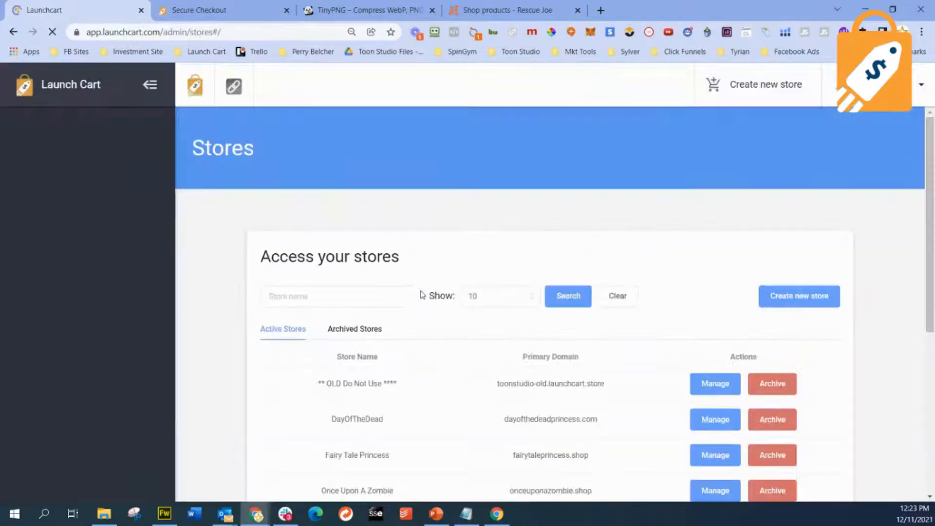
- Manage The Toon Studio of Beverly Hills store and open its checkout editor
scroll(464, 320, down, 4)
scroll(519, 383, down, 3)
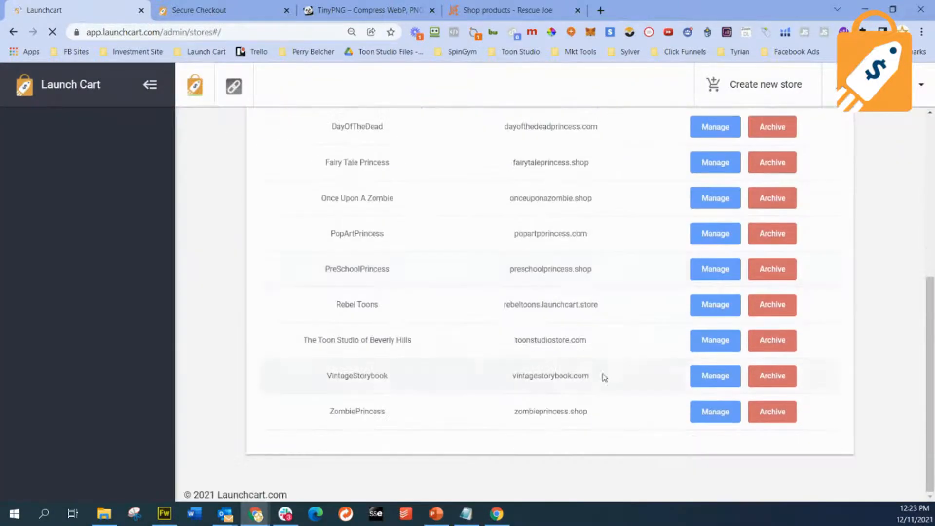
click(715, 340)
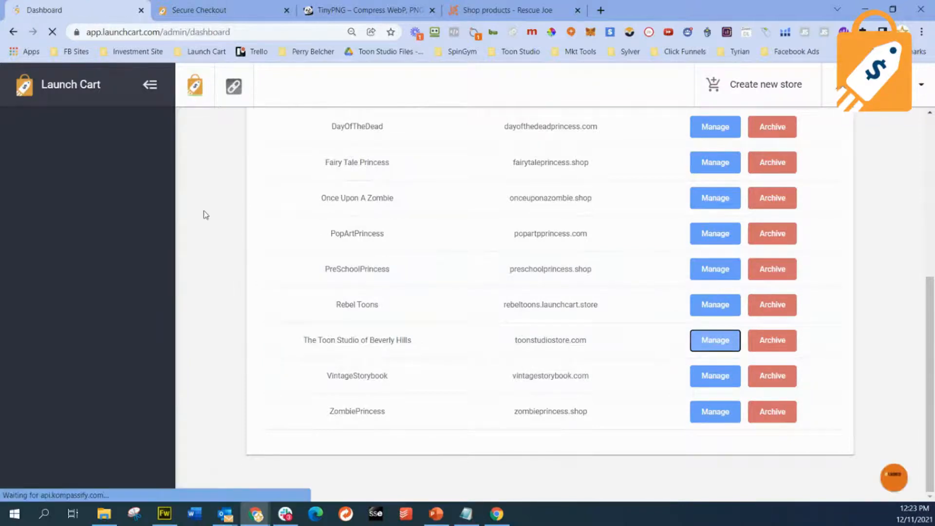
scroll(89, 325, down, 3)
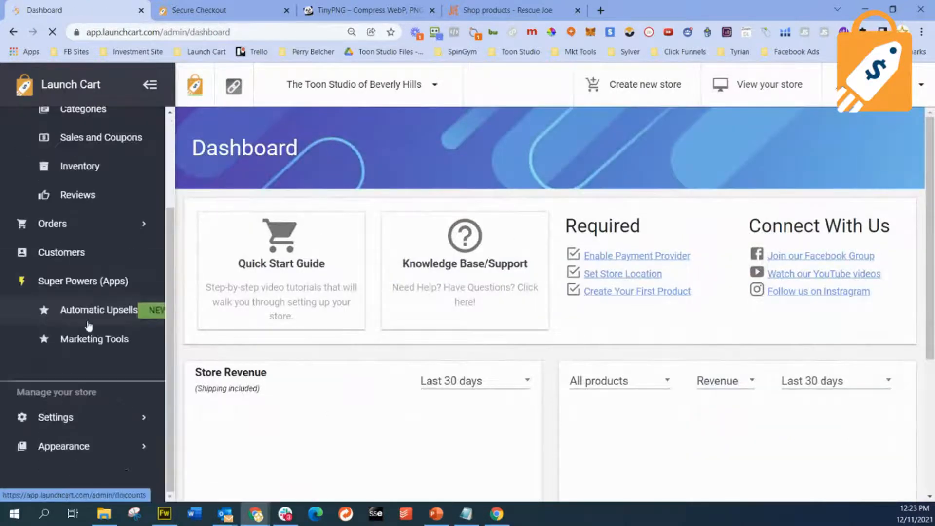
click(128, 444)
scroll(93, 374, down, 3)
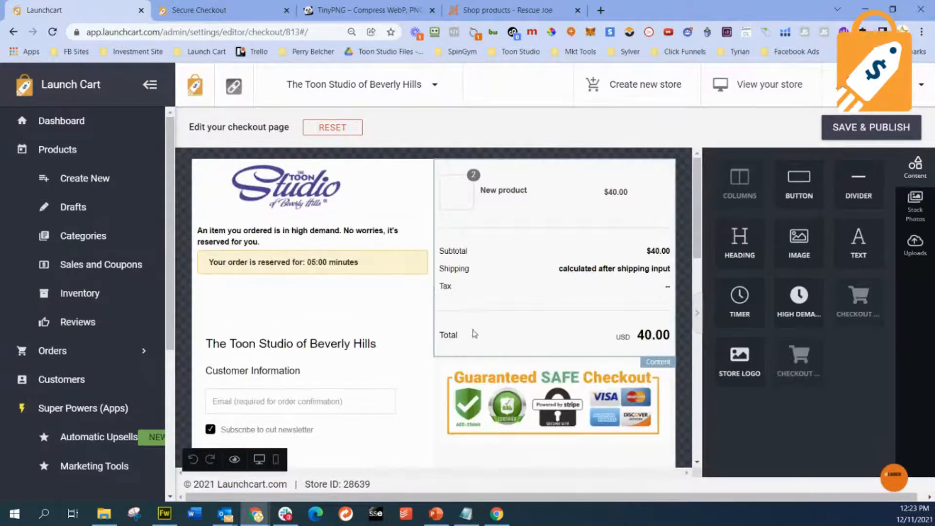
- Turn off the Show store name option for the customer information form on the checkout page
click(293, 216)
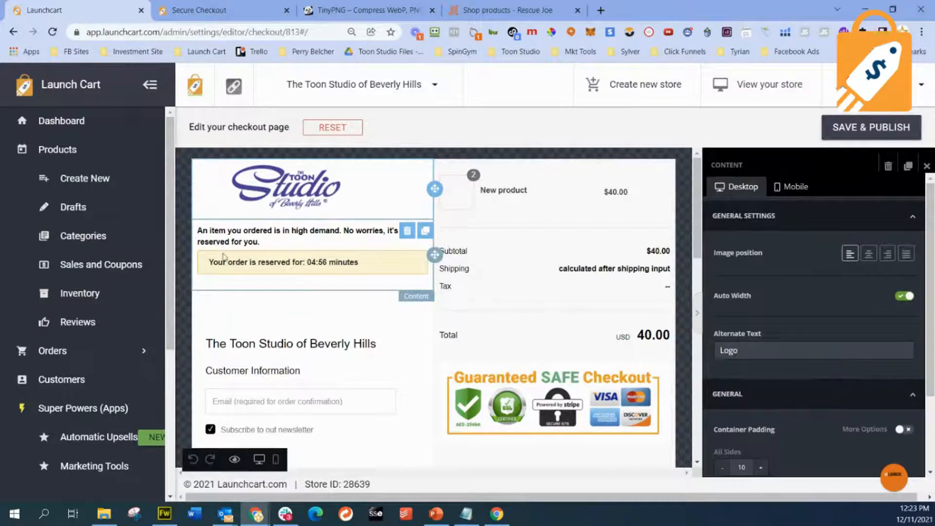
click(324, 345)
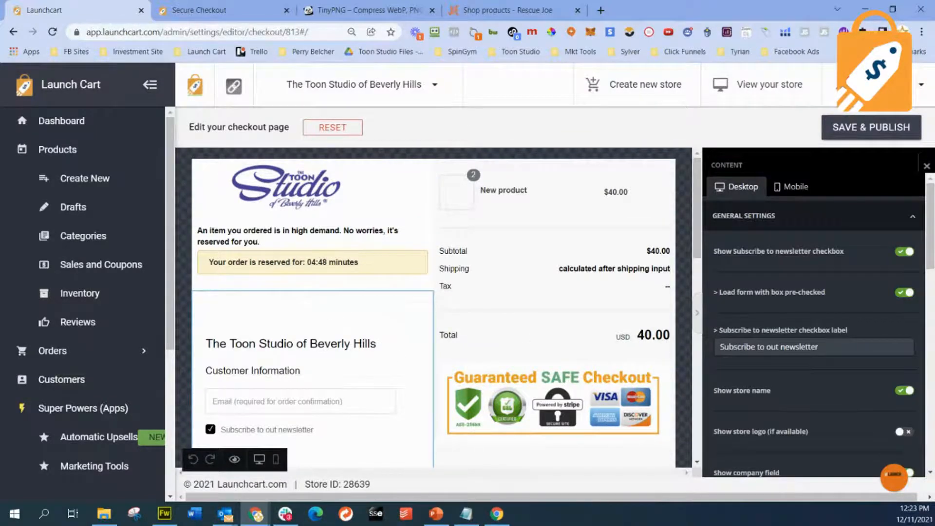
click(927, 166)
click(359, 348)
scroll(831, 347, down, 1)
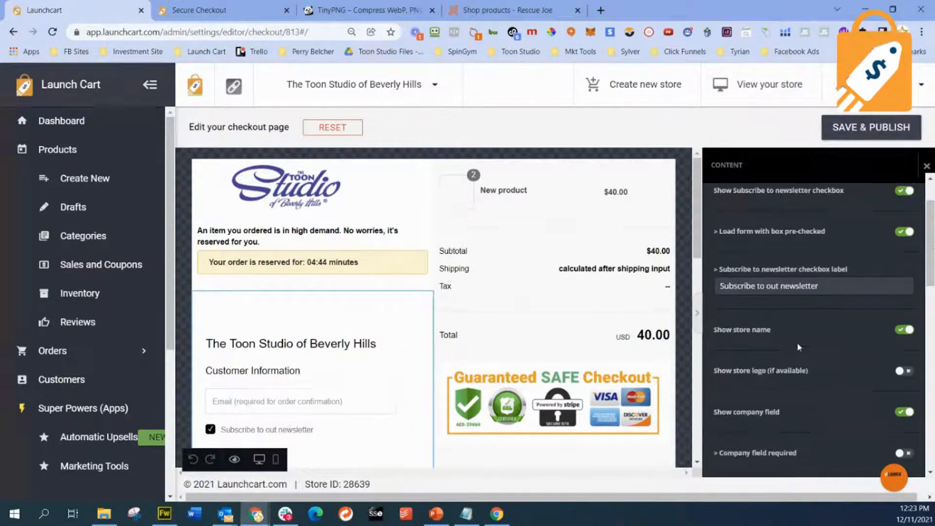
drag(782, 336, 717, 336)
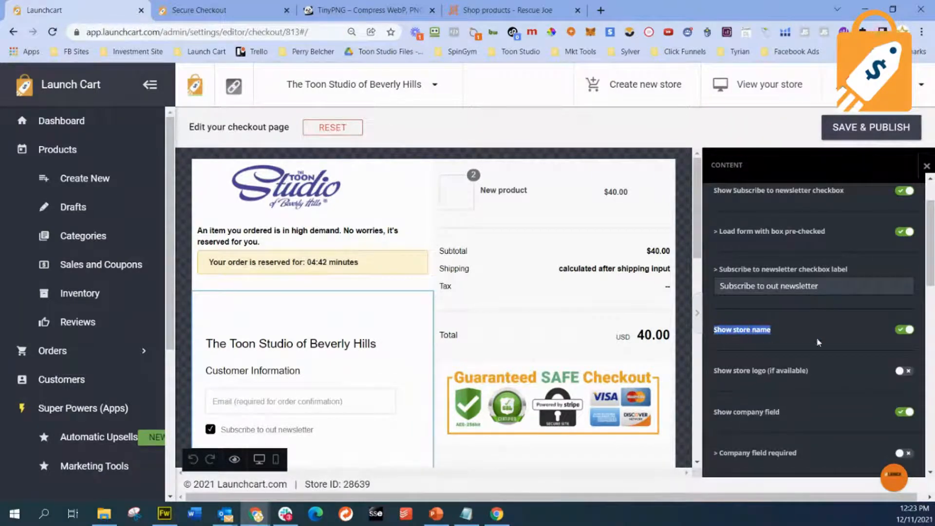
click(904, 331)
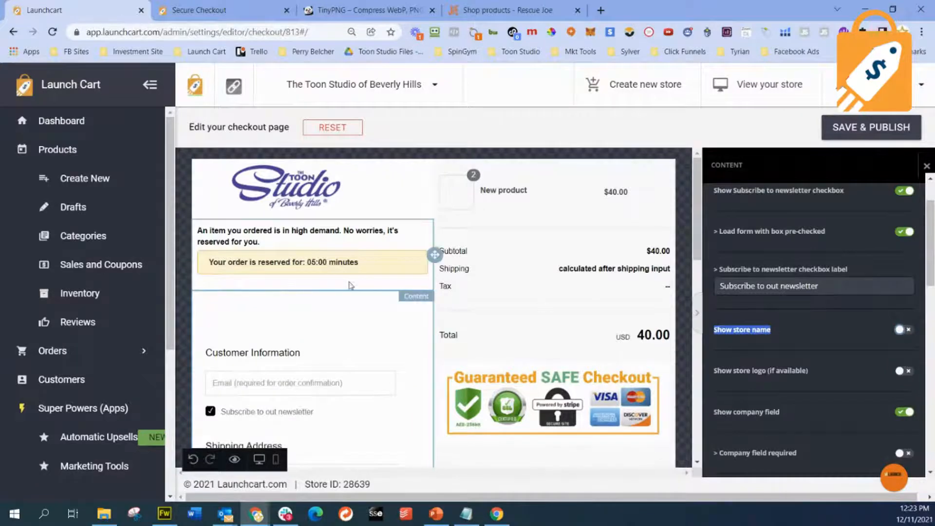
- Save and publish the edited checkout page, and review its form and order summary
scroll(292, 319, down, 1)
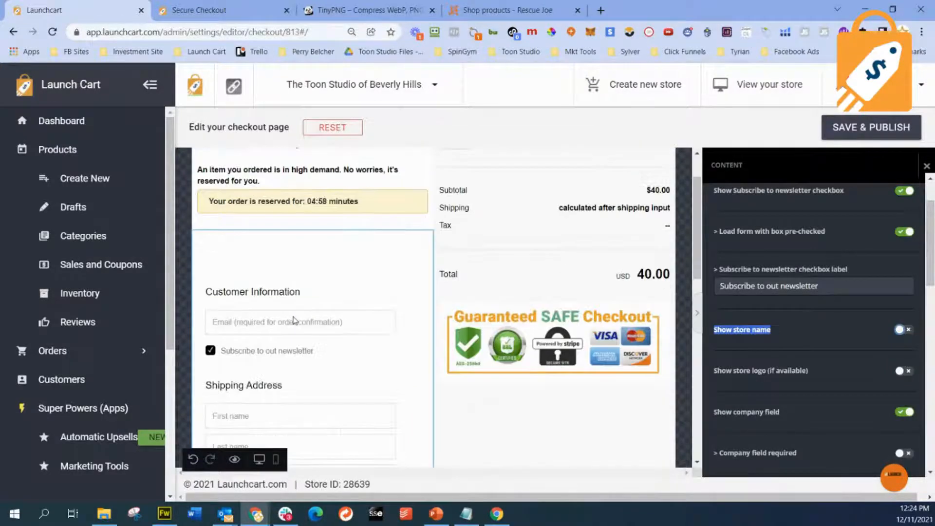
scroll(294, 320, up, 1)
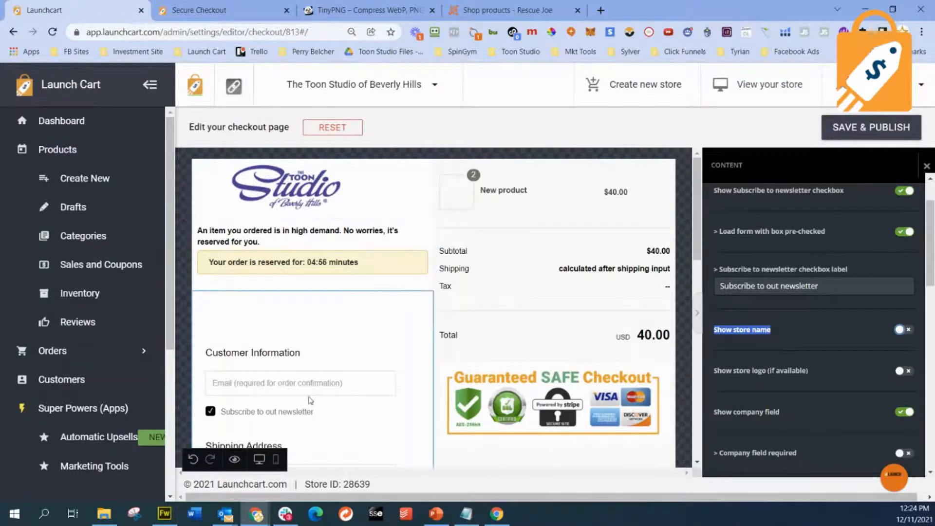
click(860, 138)
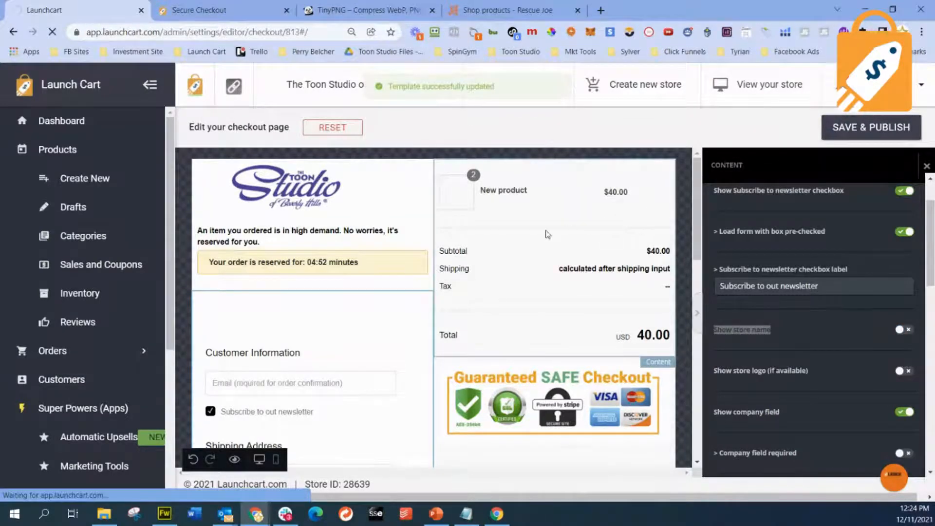
scroll(548, 233, down, 1)
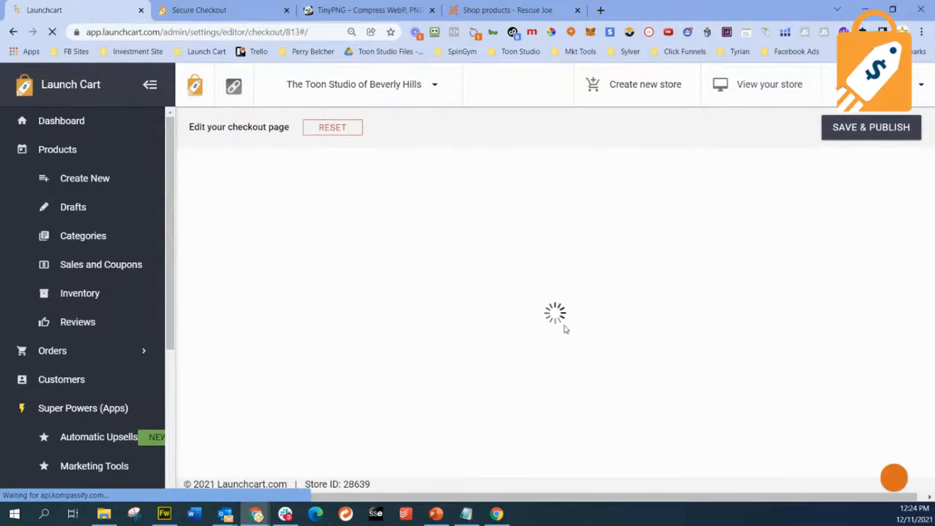
scroll(563, 331, down, 1)
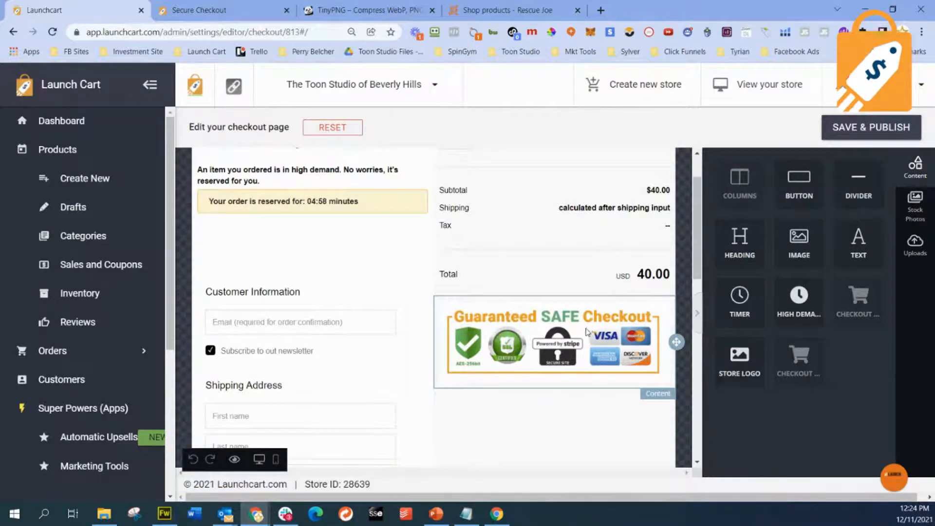
- Open the Rescue Joe store's cart, proceed to checkout, and examine the live checkout page's logo, timer, form and images
click(229, 10)
click(503, 10)
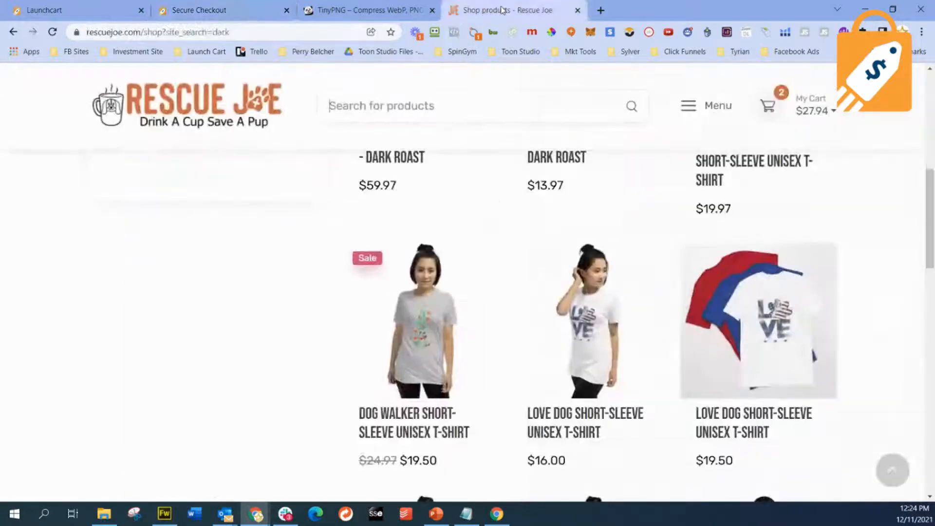
click(800, 102)
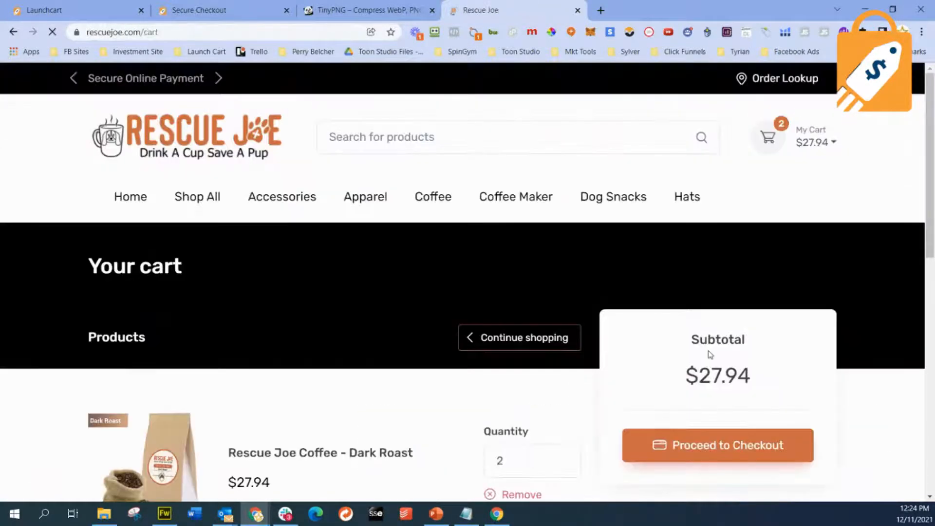
scroll(710, 354, down, 3)
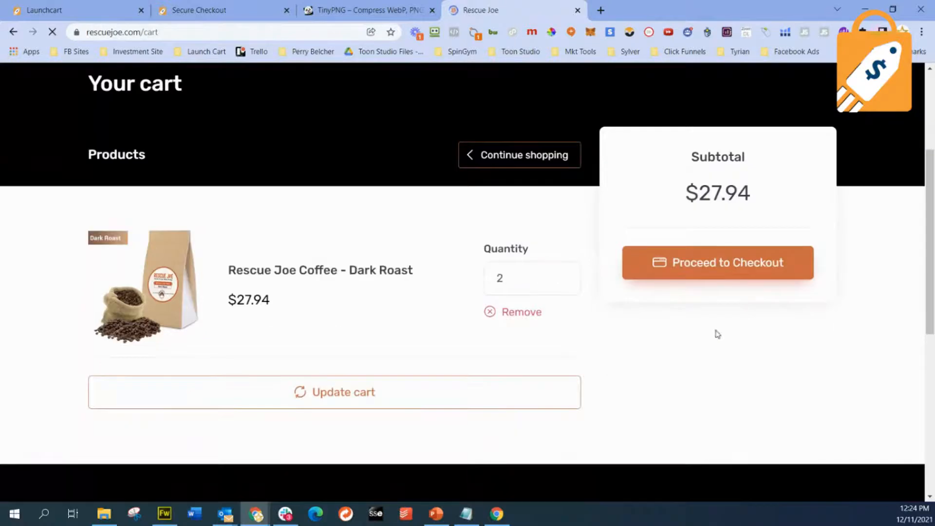
click(742, 276)
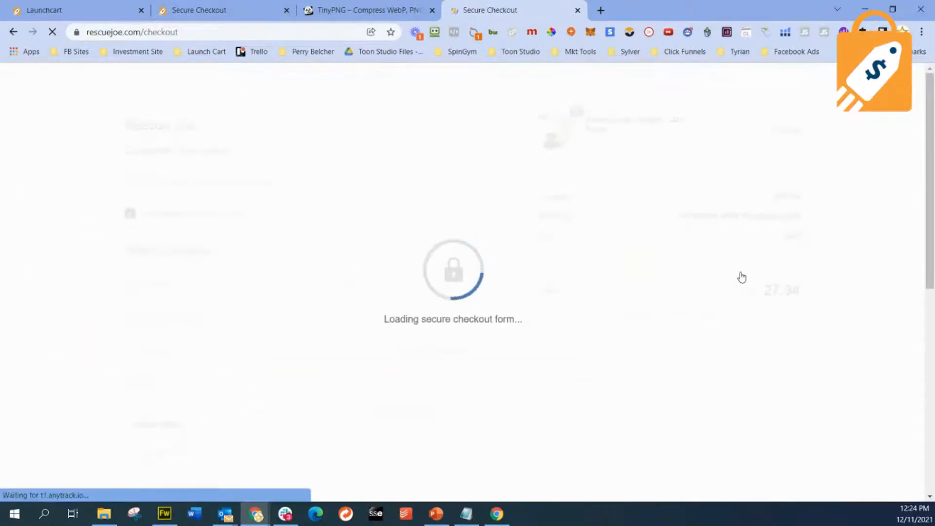
scroll(741, 276, down, 4)
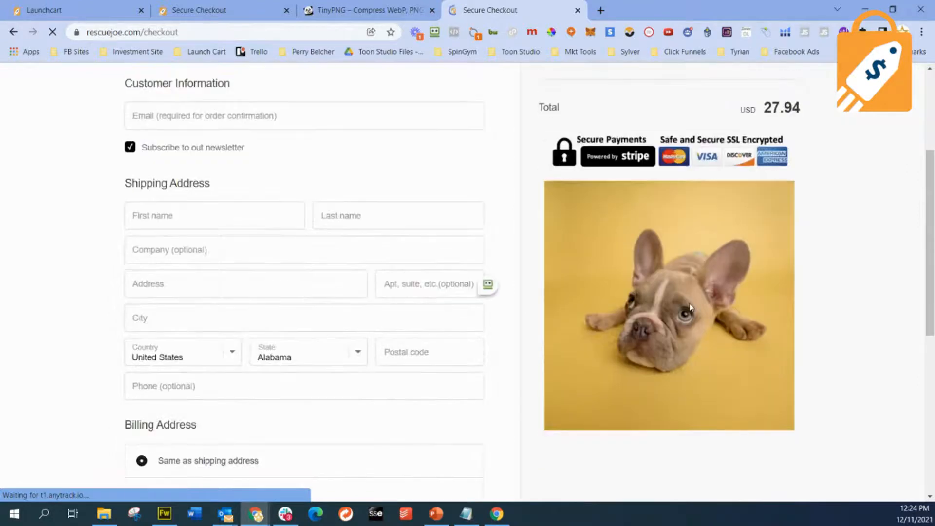
scroll(691, 307, up, 3)
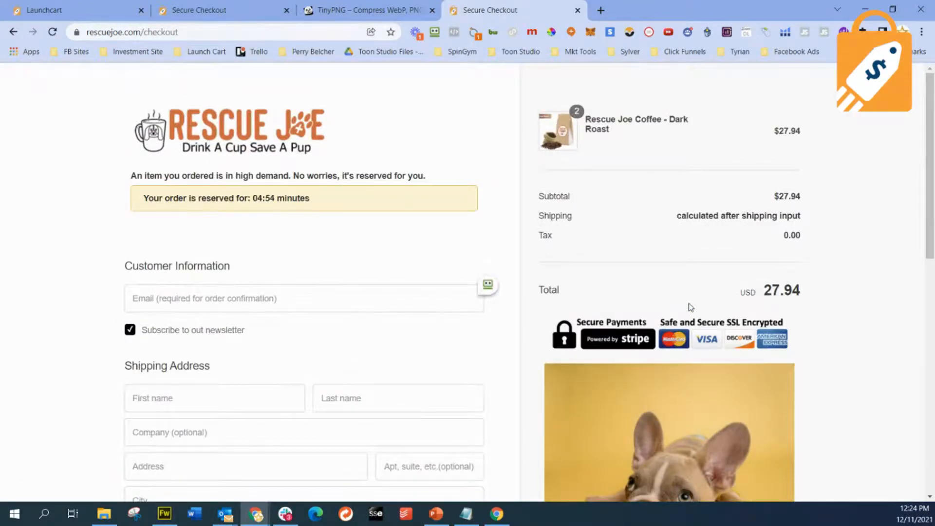
scroll(690, 307, down, 3)
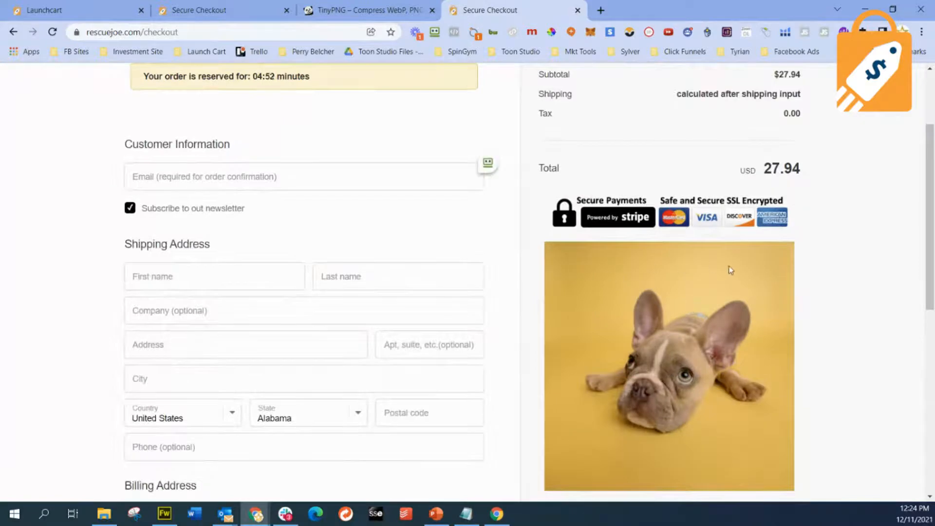